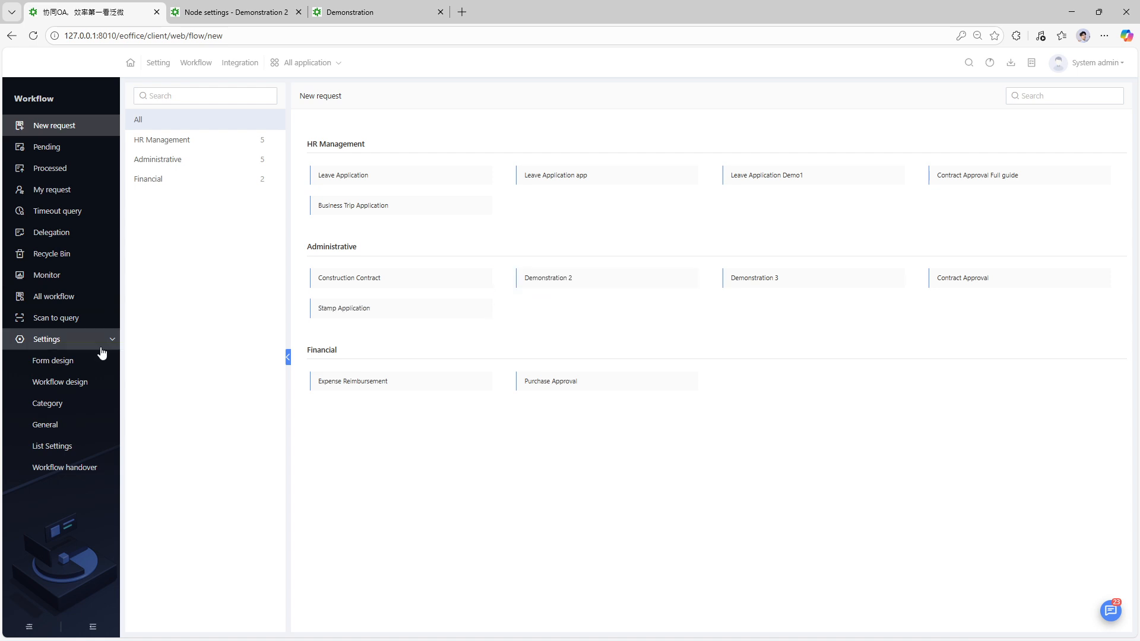
- Open the Form design list under Workflow Settings
{"action": "left_click", "coordinate": [63, 360]}
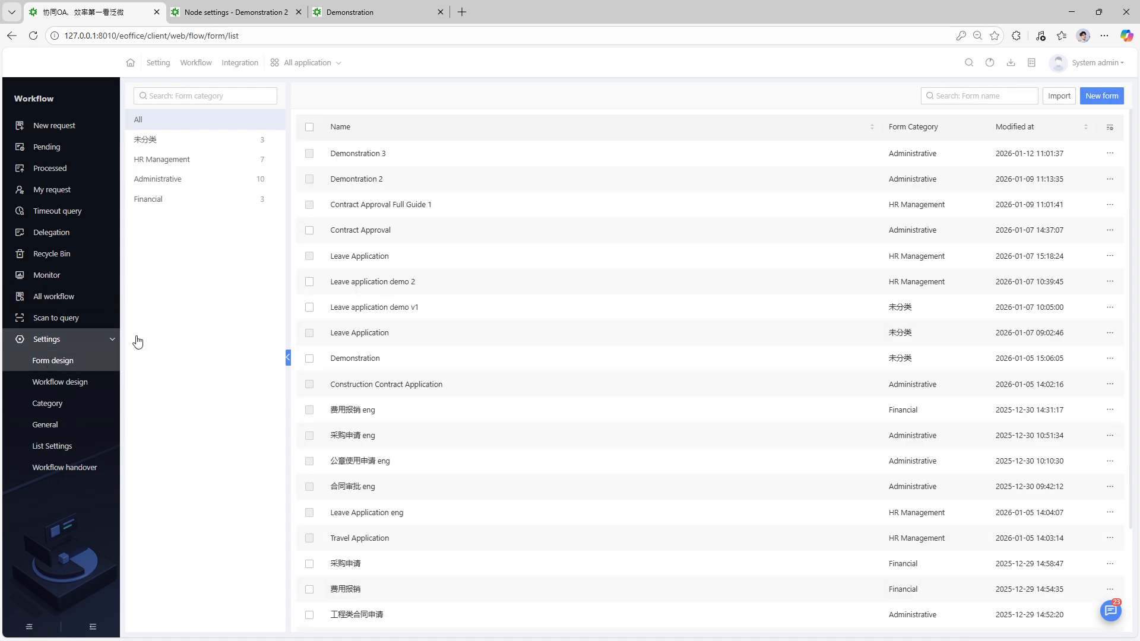
- Preview the Demonstration 3 form and test its Contract Type and Contract Name fields
{"action": "left_click", "coordinate": [355, 154]}
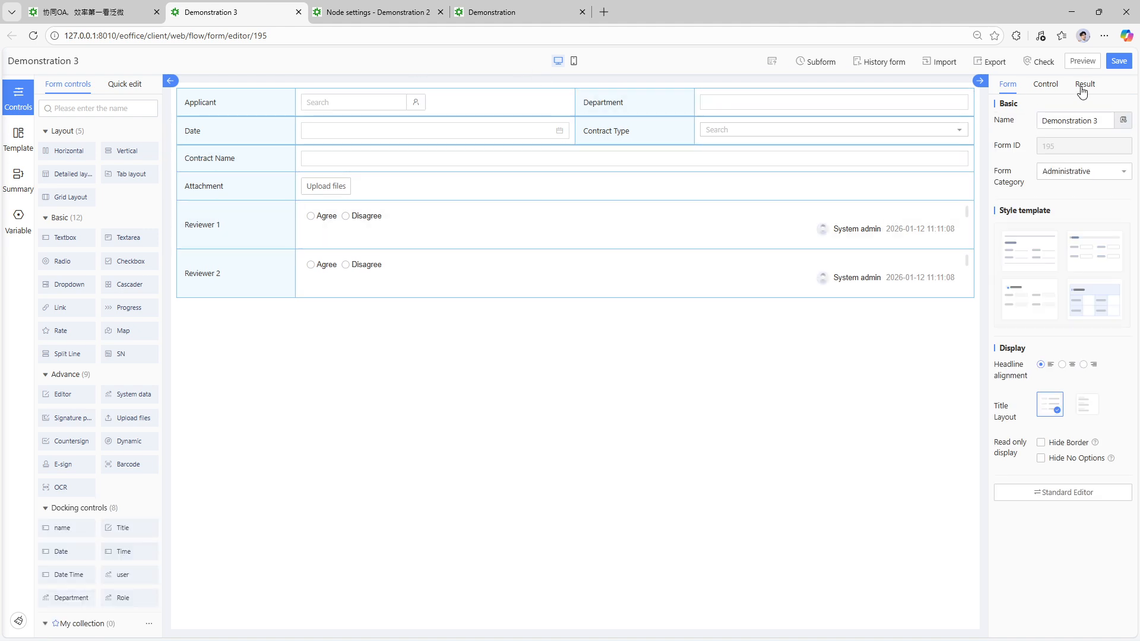
{"action": "left_click", "coordinate": [1079, 63]}
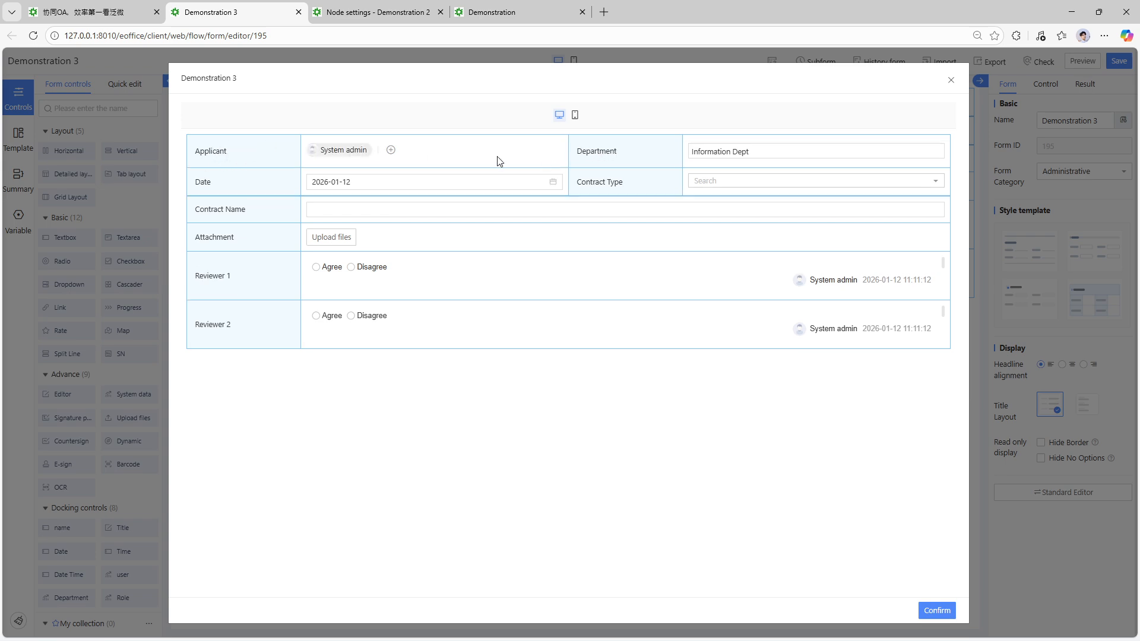
{"action": "left_click", "coordinate": [707, 182]}
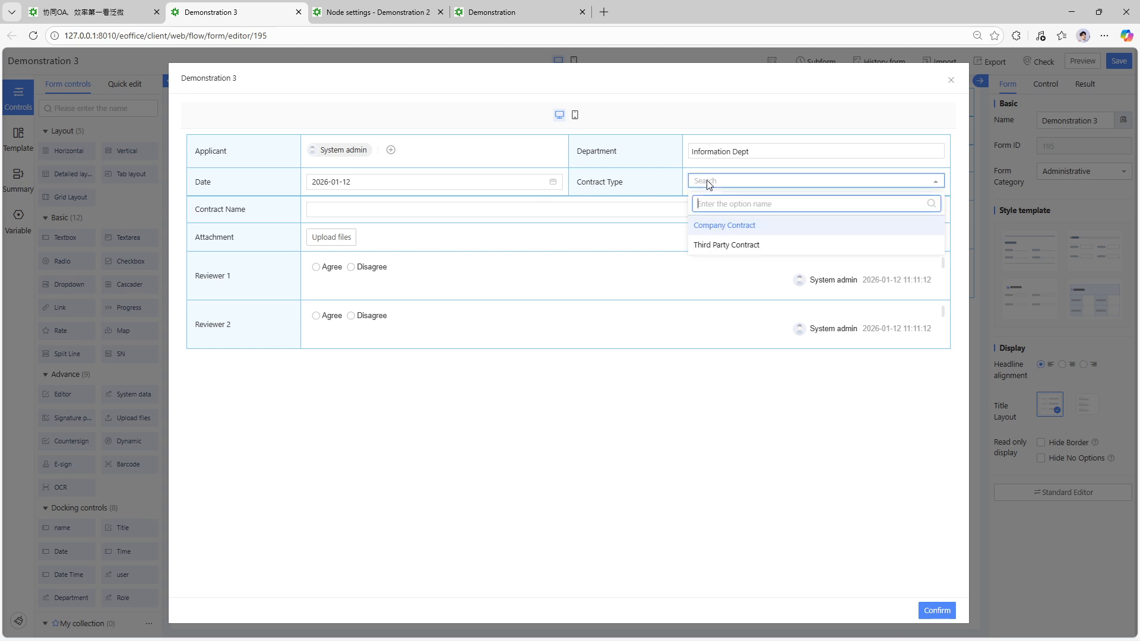
{"action": "left_click", "coordinate": [308, 397]}
{"action": "left_click", "coordinate": [345, 209]}
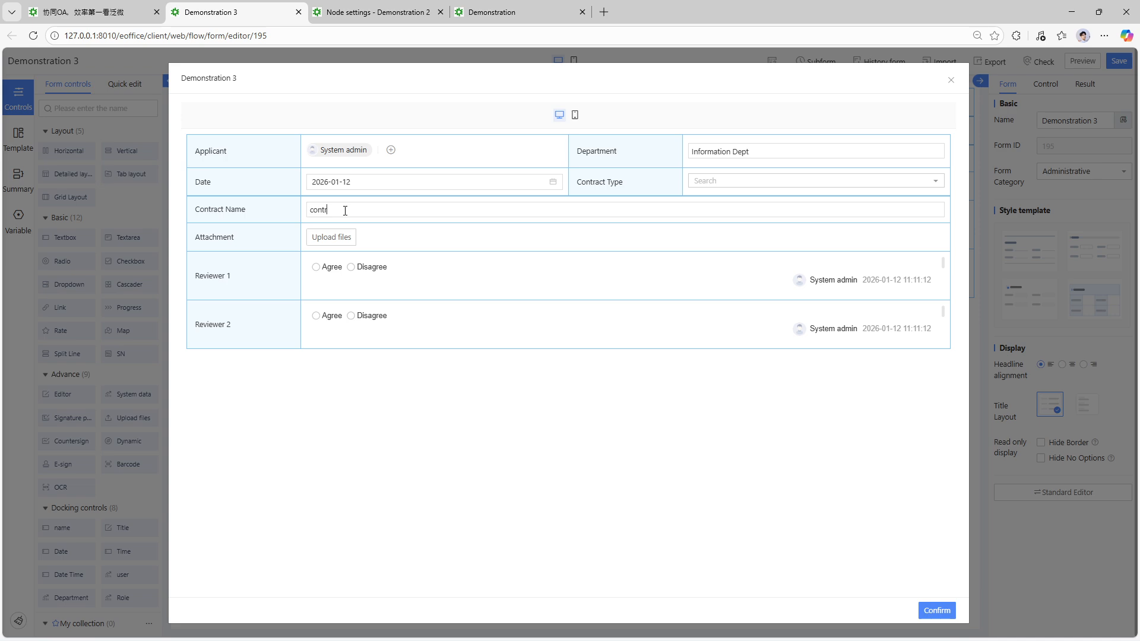
{"action": "type", "text": "contracrt"}
{"action": "key", "text": "BackSpace"}
{"action": "key", "text": "BackSpace"}
{"action": "key", "text": "BackSpace"}
{"action": "key", "text": "BackSpace"}
{"action": "key", "text": "BackSpace"}
{"action": "key", "text": "BackSpace"}
{"action": "key", "text": "BackSpace"}
{"action": "key", "text": "BackSpace"}
{"action": "key", "text": "BackSpace"}
{"action": "key", "text": "BackSpace"}
{"action": "key", "text": "BackSpace"}
{"action": "key", "text": "BackSpace"}
- Try the Reviewer 1 and Reviewer 2 Agree/Disagree options, close the preview, and open Workflow design
{"action": "left_click", "coordinate": [316, 268]}
{"action": "left_click", "coordinate": [360, 268]}
{"action": "left_click", "coordinate": [363, 320]}
{"action": "left_click", "coordinate": [950, 79]}
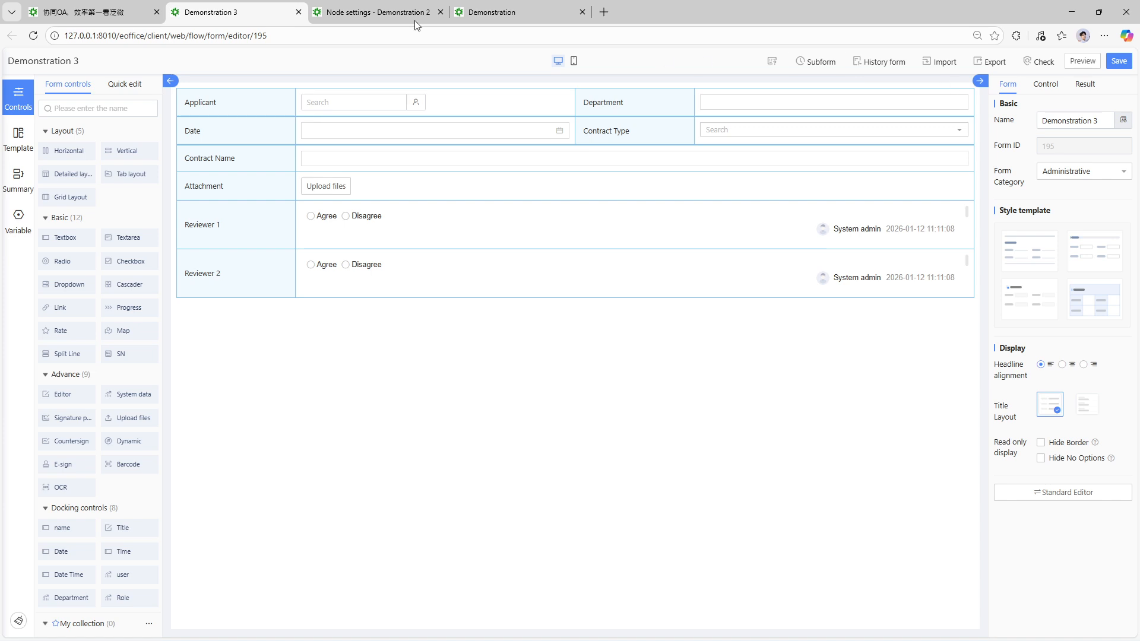
{"action": "left_click", "coordinate": [110, 6]}
{"action": "left_click", "coordinate": [64, 383]}
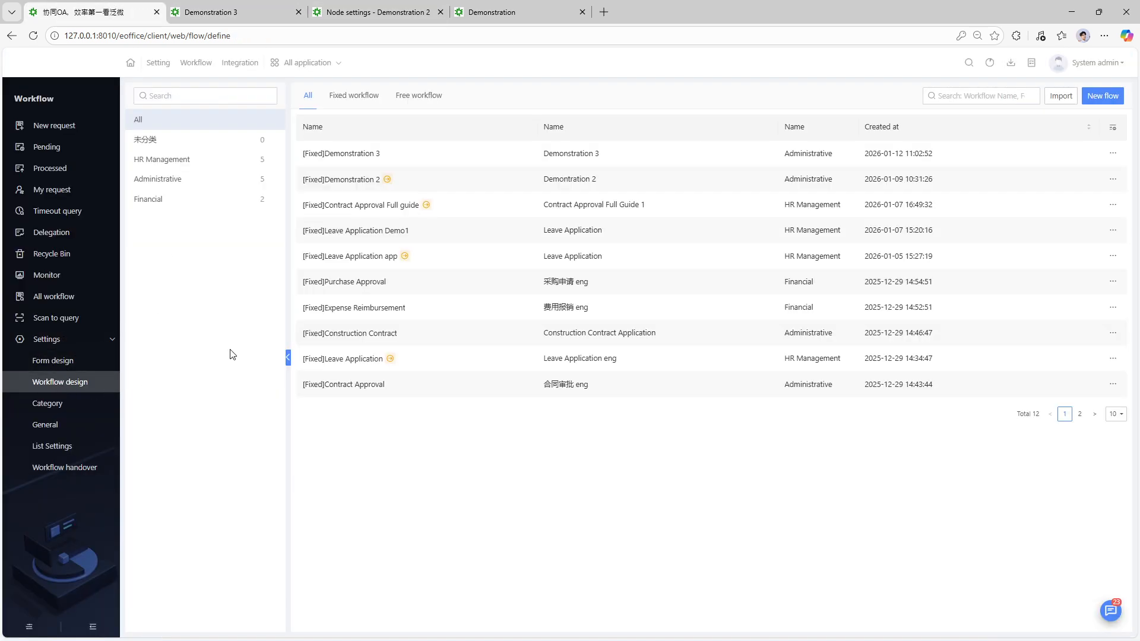
- Review the [Fixed]Demonstration 3 workflow definition and its node settings
{"action": "left_click", "coordinate": [346, 154]}
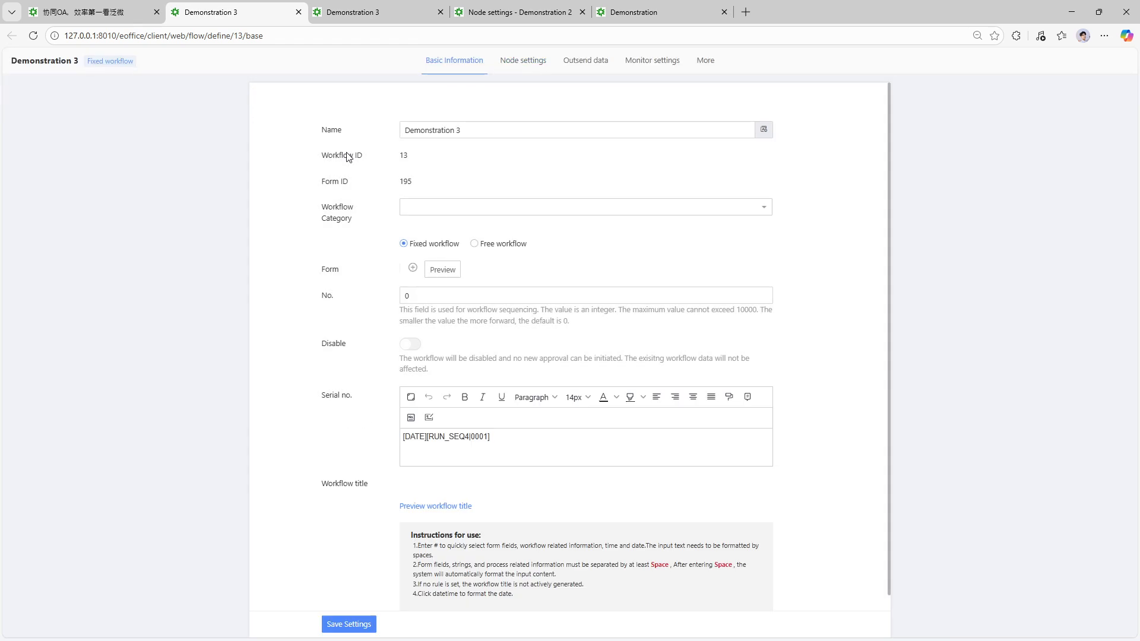
{"action": "left_click", "coordinate": [514, 68]}
{"action": "left_click", "coordinate": [450, 66]}
- Start a new Demonstration 3 request from the New request page
{"action": "left_click", "coordinate": [89, 12]}
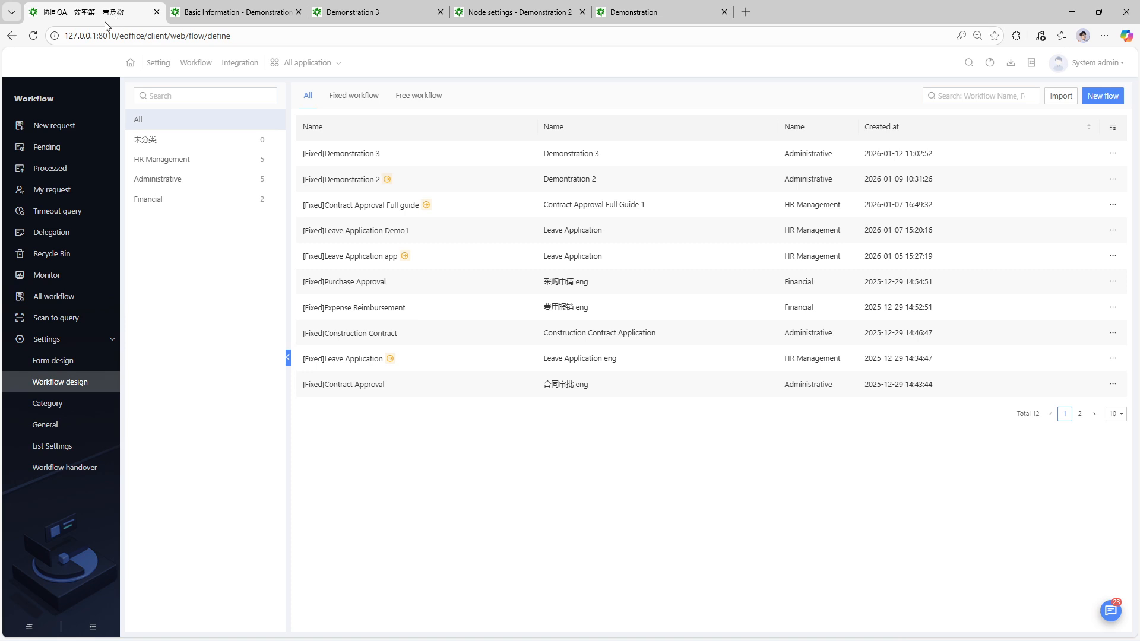
{"action": "left_click", "coordinate": [60, 127]}
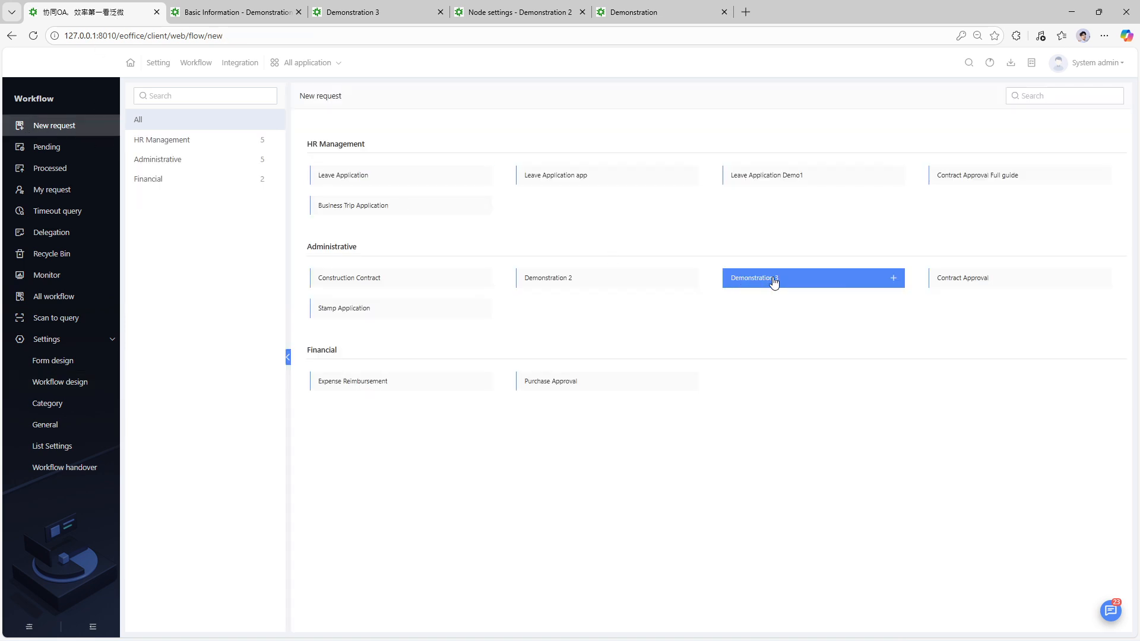
{"action": "left_click", "coordinate": [755, 280]}
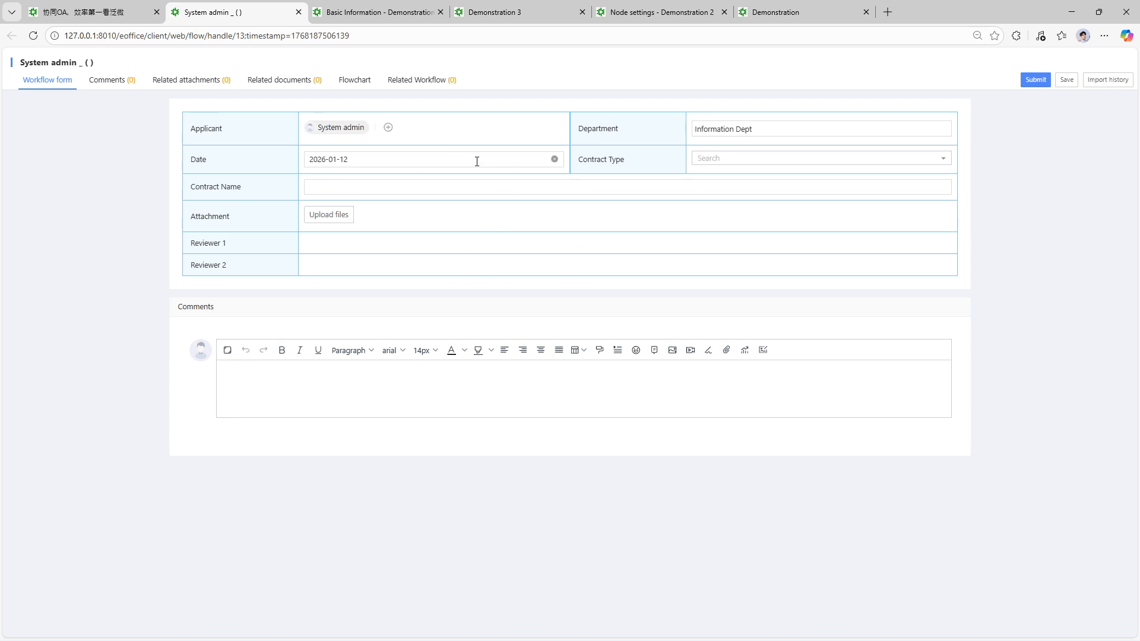
- Go to All application > App Studio on the main workflow tab
{"action": "left_click", "coordinate": [82, 11]}
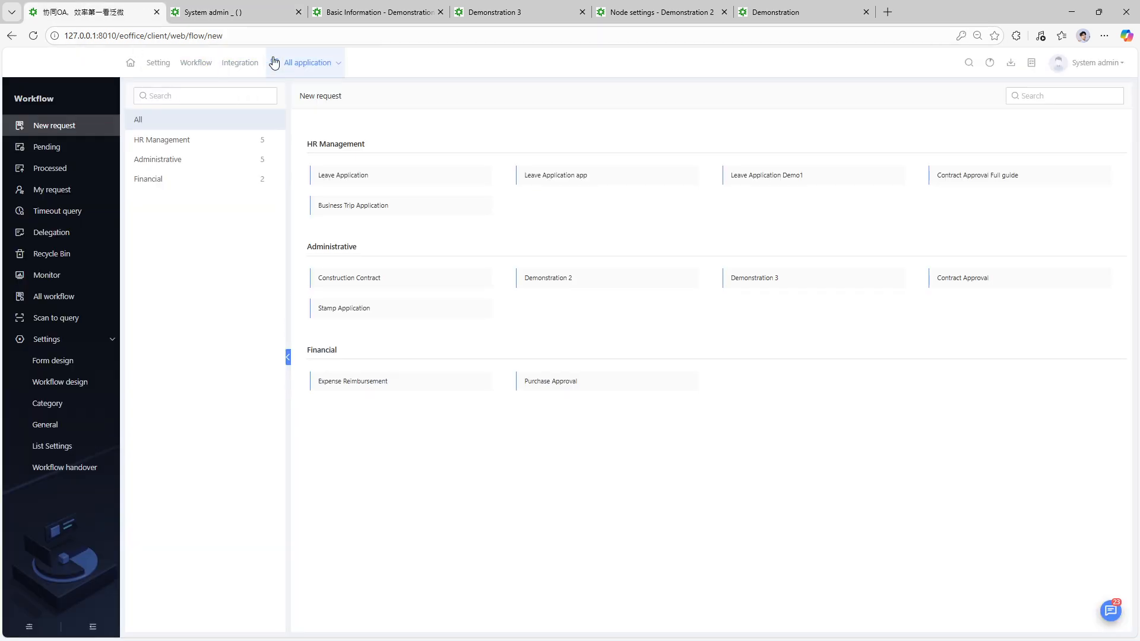
{"action": "left_click", "coordinate": [274, 62]}
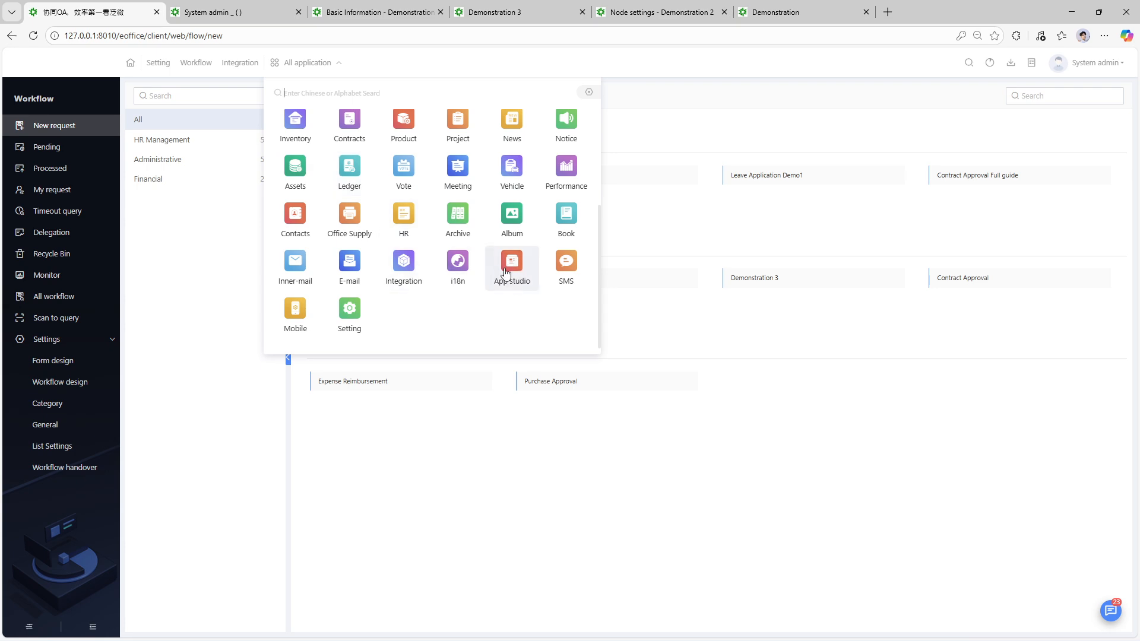
{"action": "left_click", "coordinate": [503, 275]}
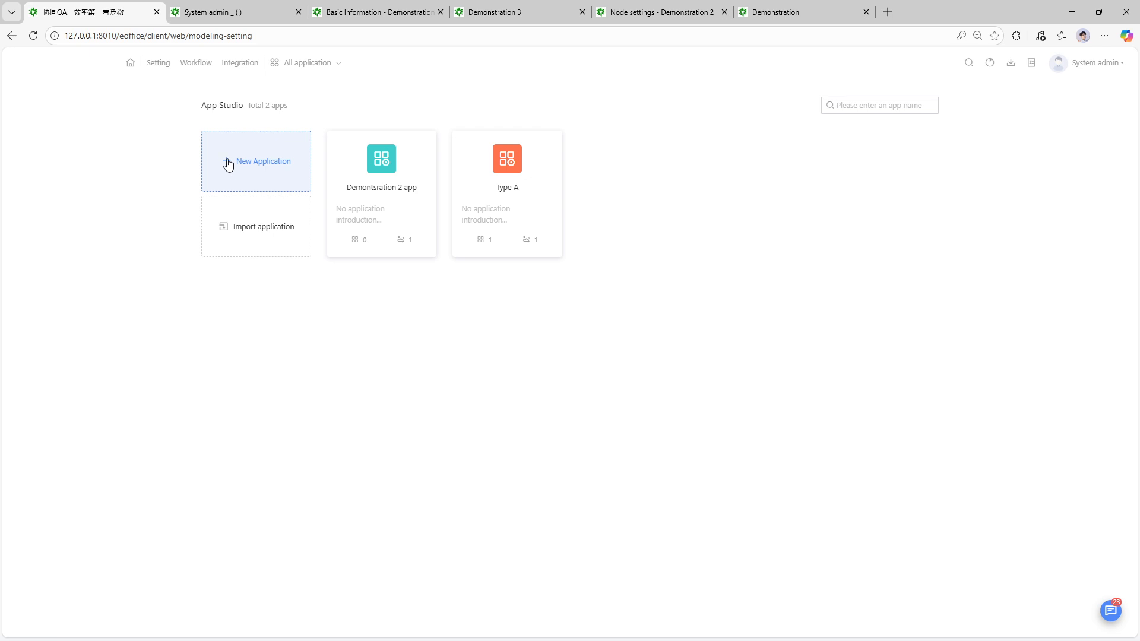
- Start a new From workflow application named 'Demonstration 3 App'
{"action": "left_click", "coordinate": [228, 165]}
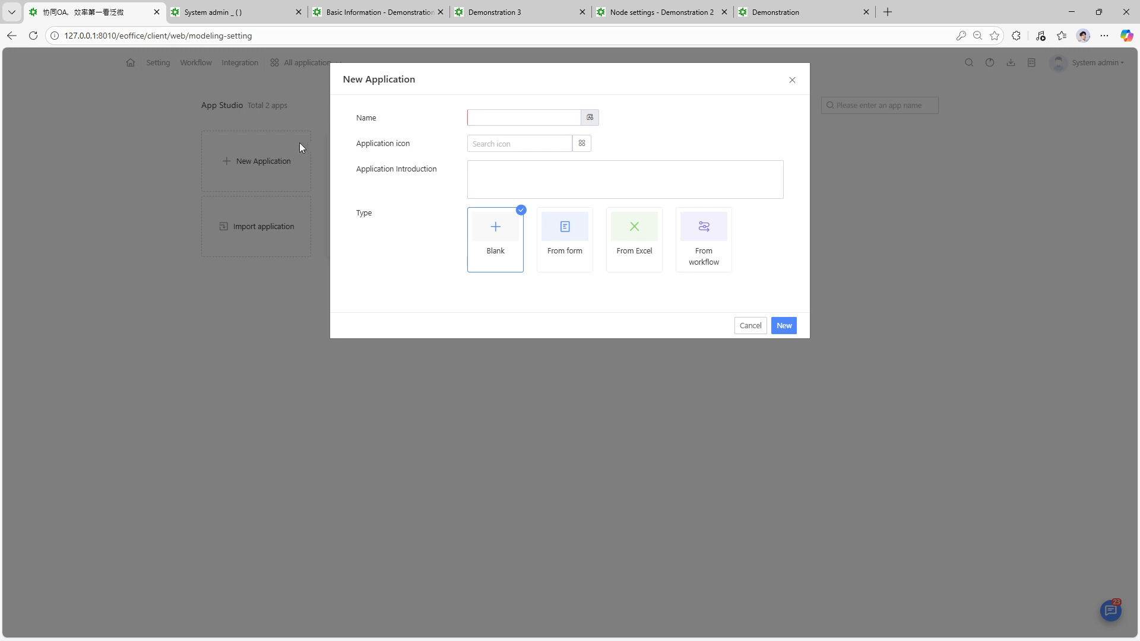
{"action": "left_click", "coordinate": [502, 116]}
{"action": "left_click", "coordinate": [422, 246]}
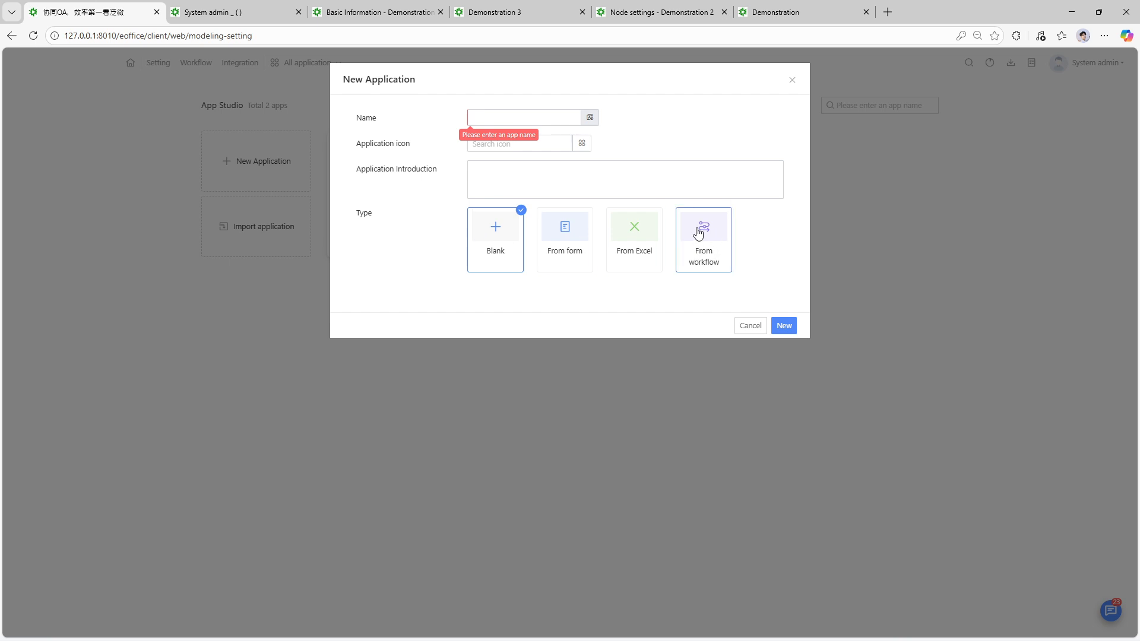
{"action": "left_click", "coordinate": [701, 246]}
{"action": "left_click", "coordinate": [508, 116]}
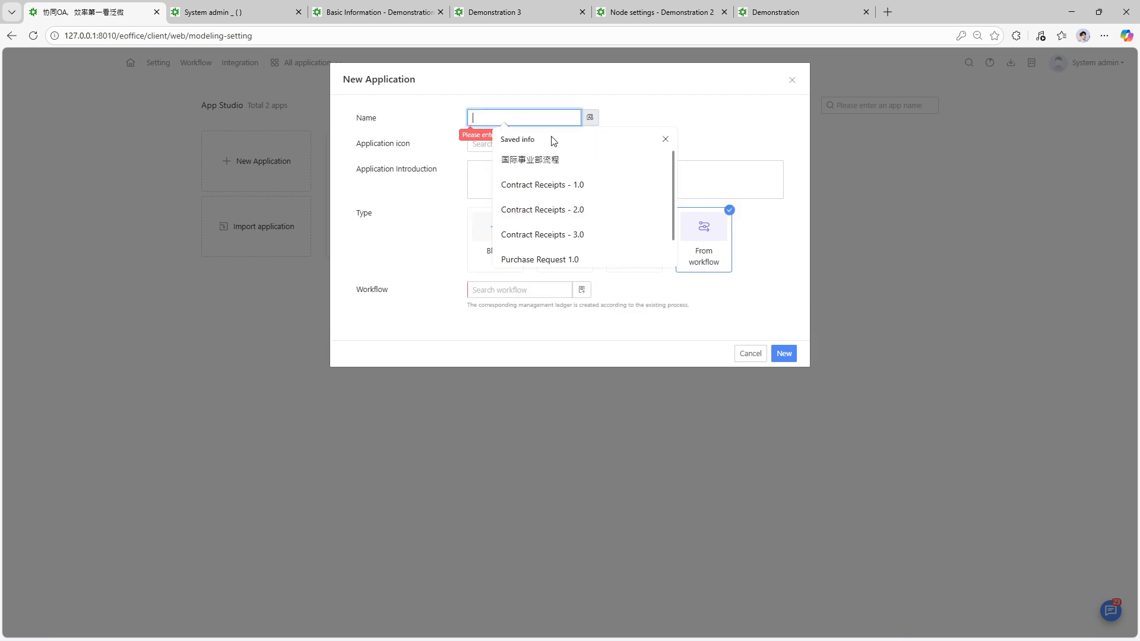
{"action": "type", "text": "De"}
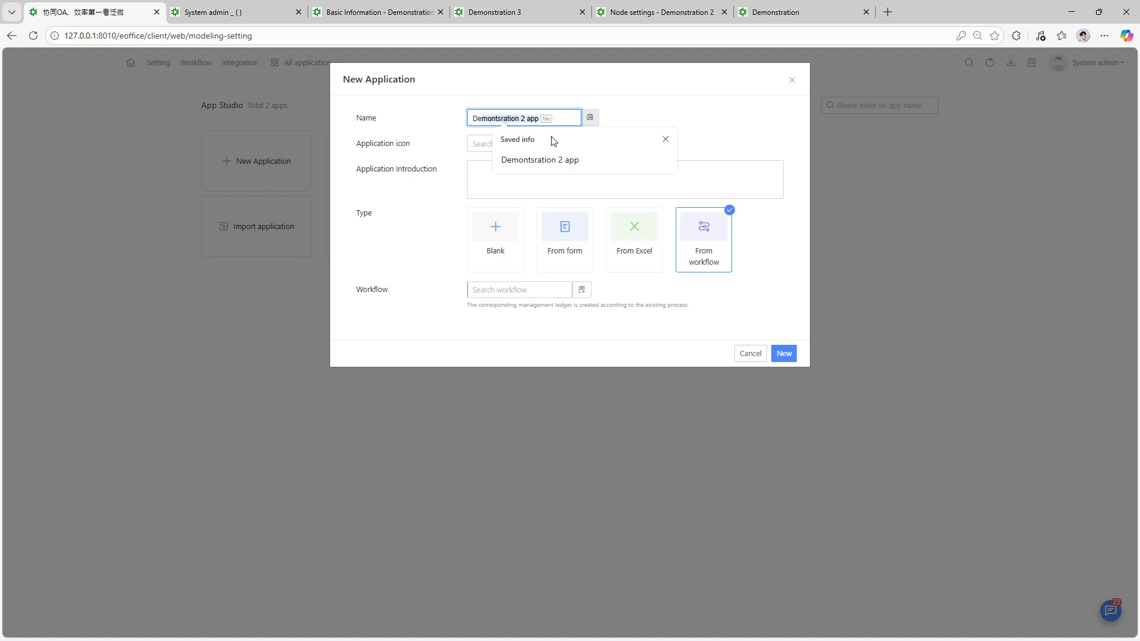
{"action": "type", "text": "stration 3 App"}
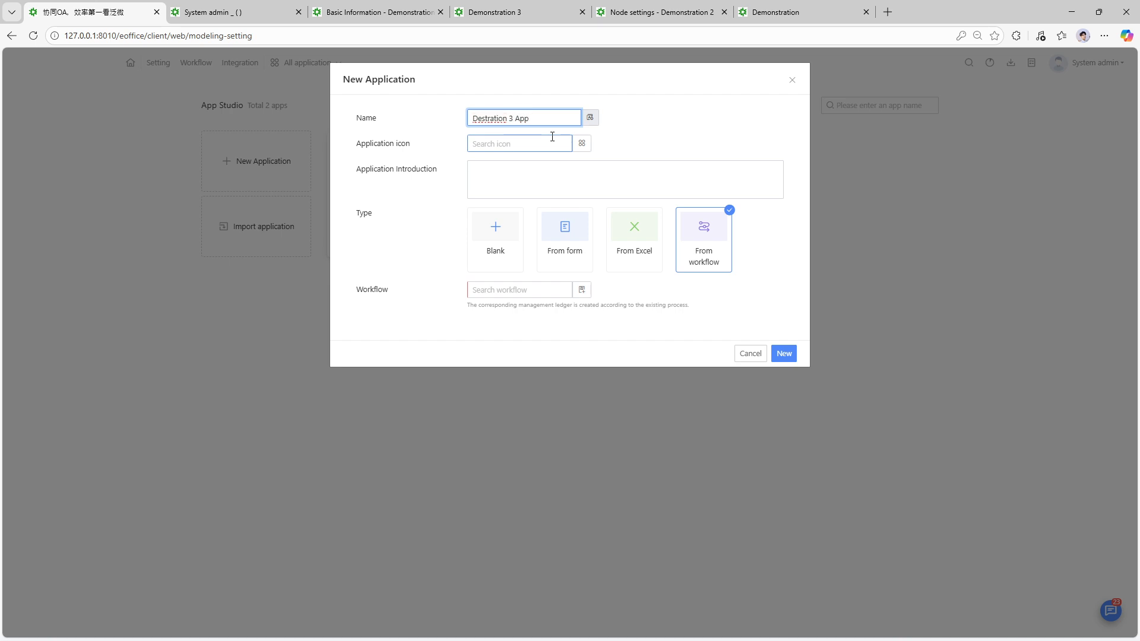
{"action": "left_click", "coordinate": [489, 118]}
{"action": "type", "text": "a"}
{"action": "key", "text": "Delete"}
{"action": "key", "text": "Delete"}
{"action": "key", "text": "Delete"}
{"action": "type", "text": "tra"}
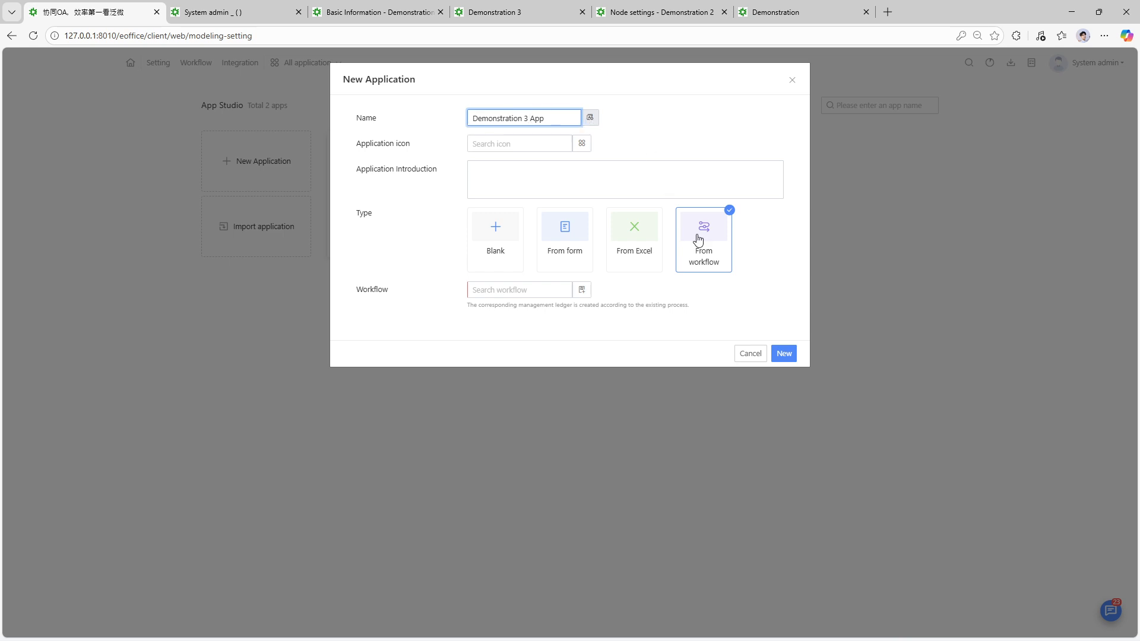
- Select Administrative > Demonstration 3 as the application's workflow
{"action": "left_click", "coordinate": [581, 290]}
{"action": "left_click", "coordinate": [418, 189]}
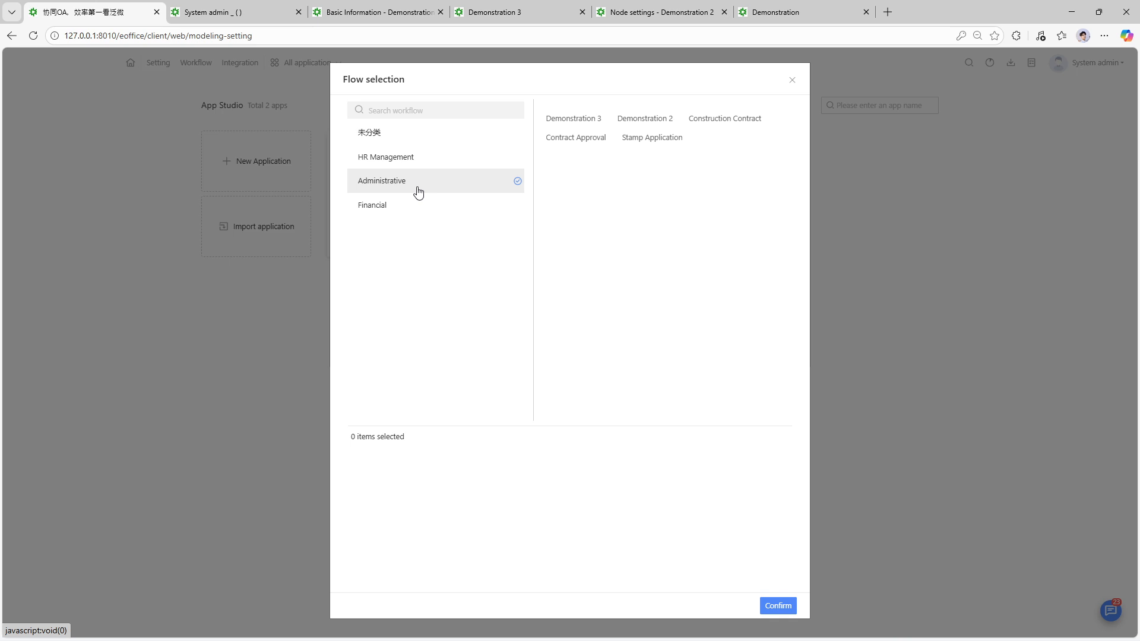
{"action": "left_click", "coordinate": [581, 118]}
- Confirm the Demonstration 3 workflow, create Demonstration 3 App, and check its module page
{"action": "left_click", "coordinate": [786, 606]}
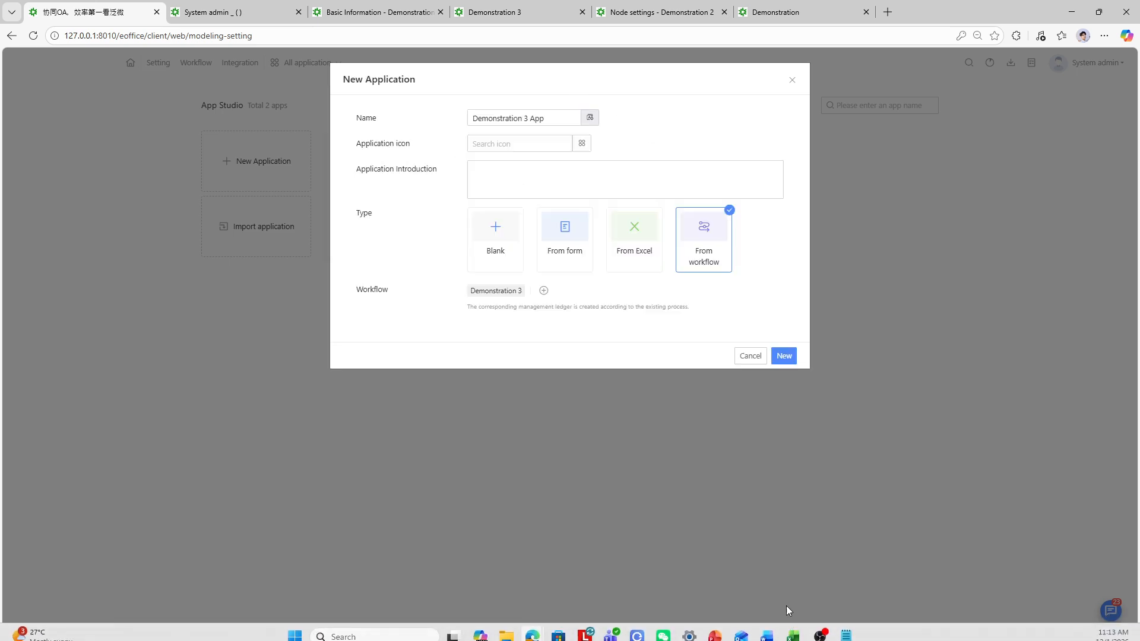
{"action": "left_click", "coordinate": [780, 356]}
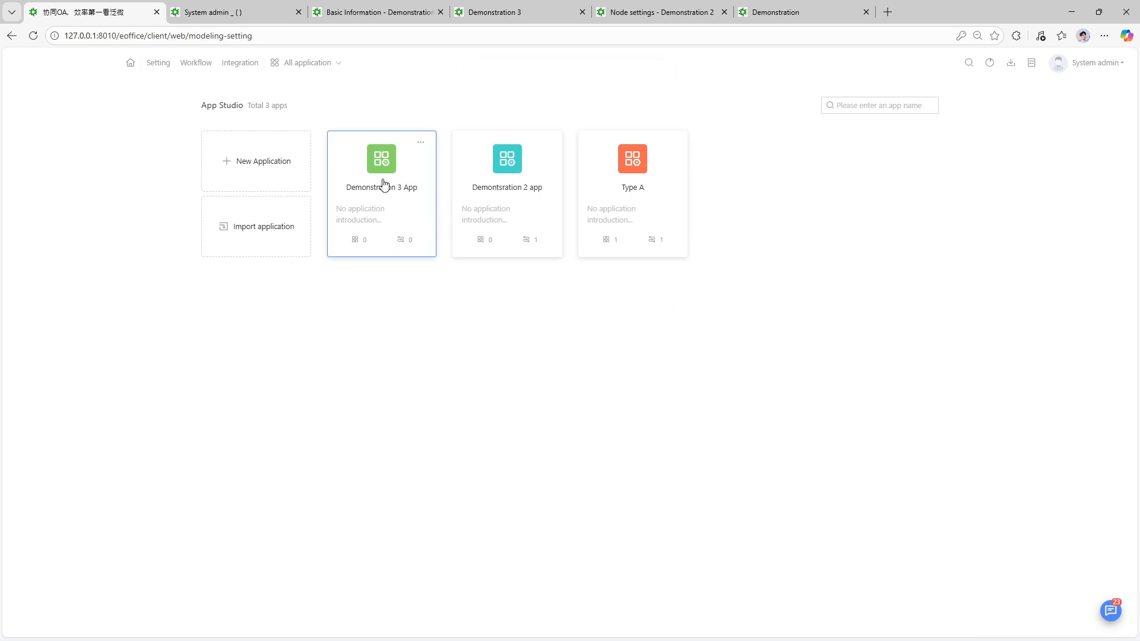
{"action": "left_click", "coordinate": [383, 184]}
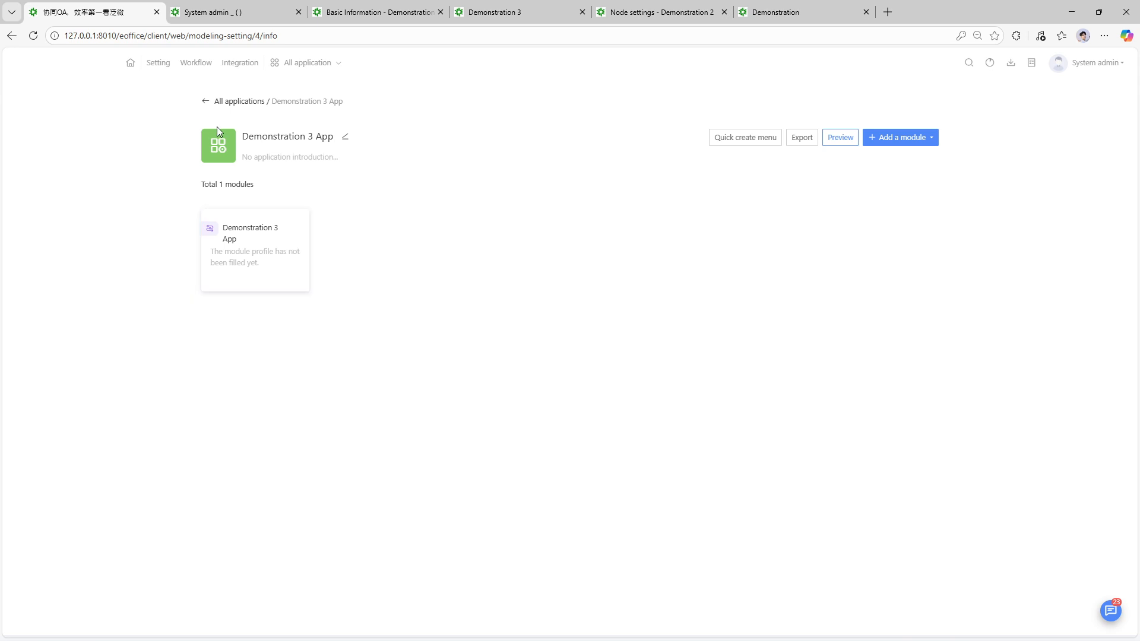
{"action": "left_click", "coordinate": [206, 104]}
{"action": "left_click", "coordinate": [396, 166]}
{"action": "left_click", "coordinate": [212, 102]}
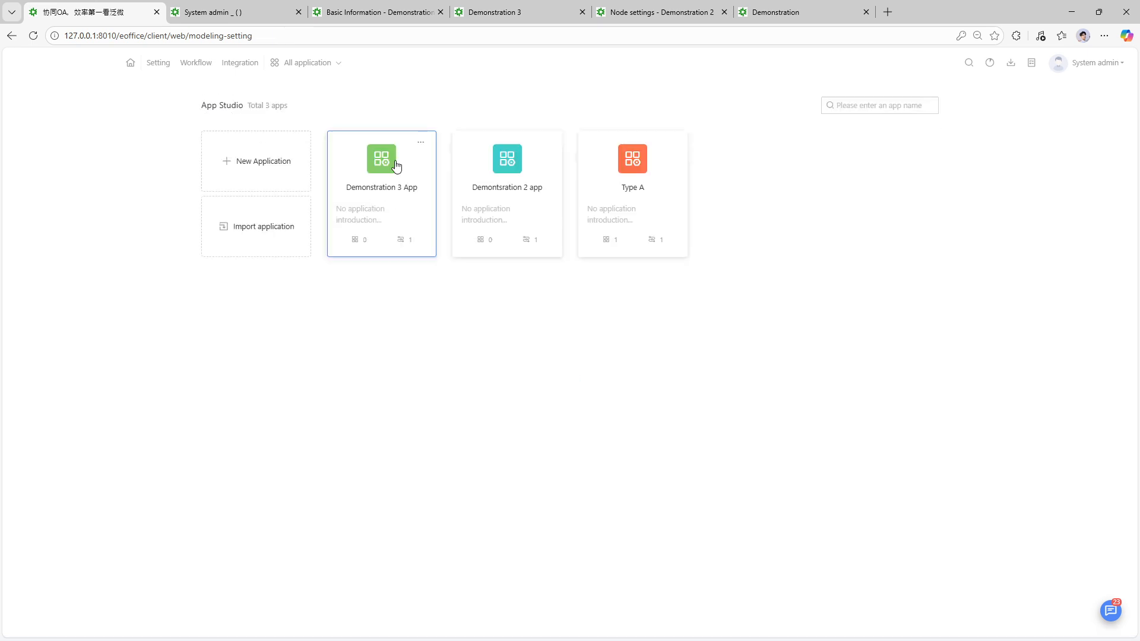
{"action": "left_click", "coordinate": [384, 182]}
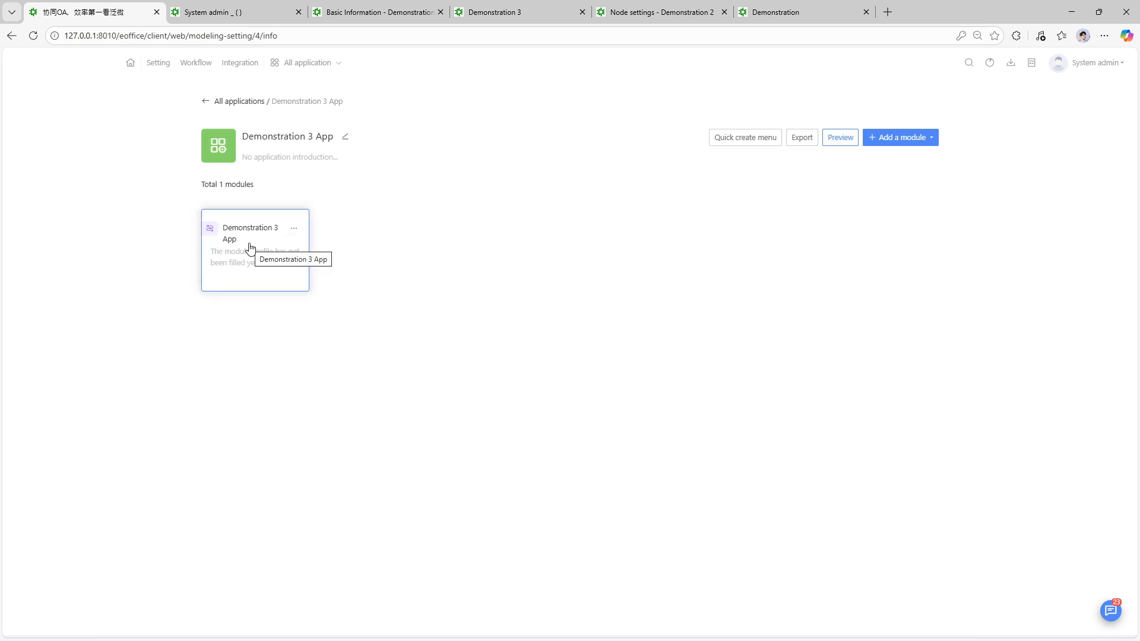
{"action": "left_click", "coordinate": [216, 103]}
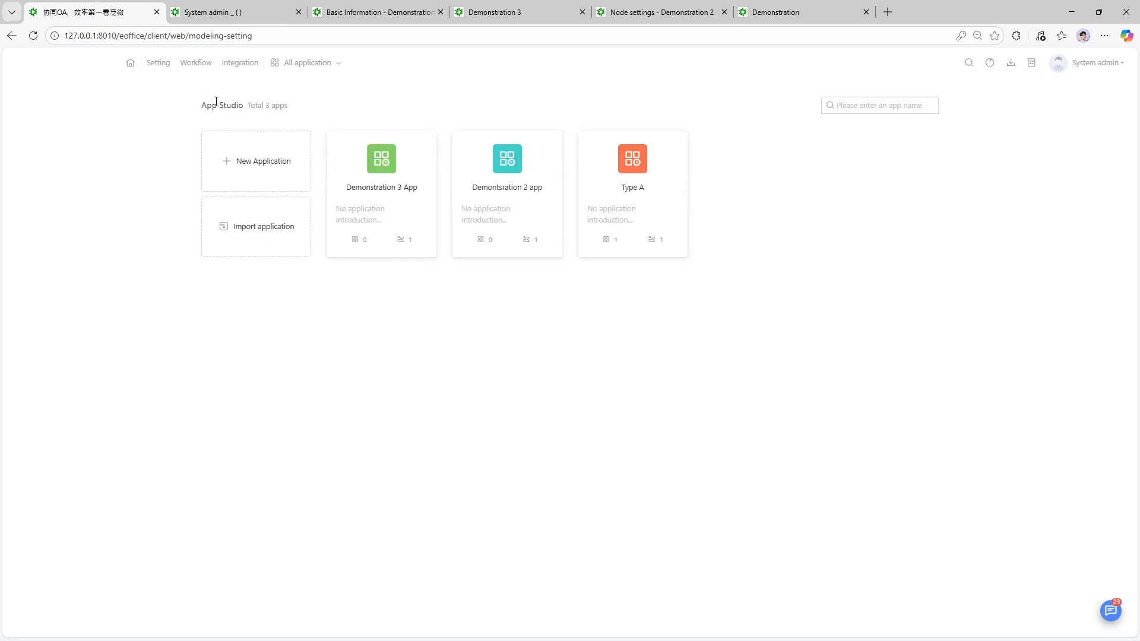
- Create another new application named 'blank'
{"action": "left_click", "coordinate": [225, 166]}
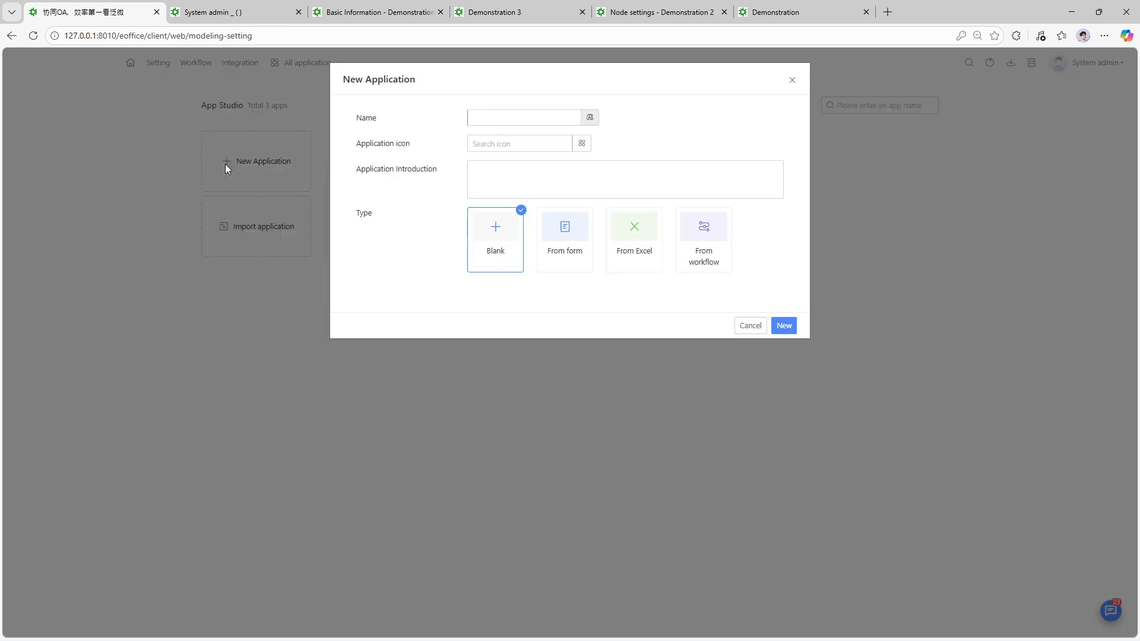
{"action": "left_click", "coordinate": [532, 113]}
{"action": "type", "text": "b"}
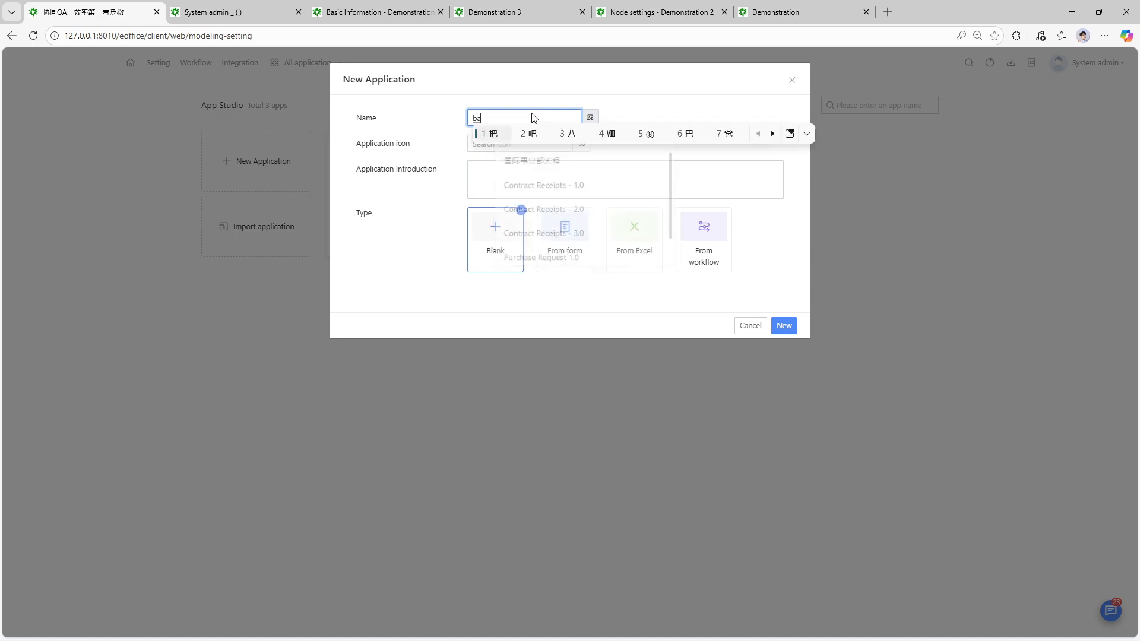
{"action": "type", "text": "lank"}
{"action": "key", "text": "Return"}
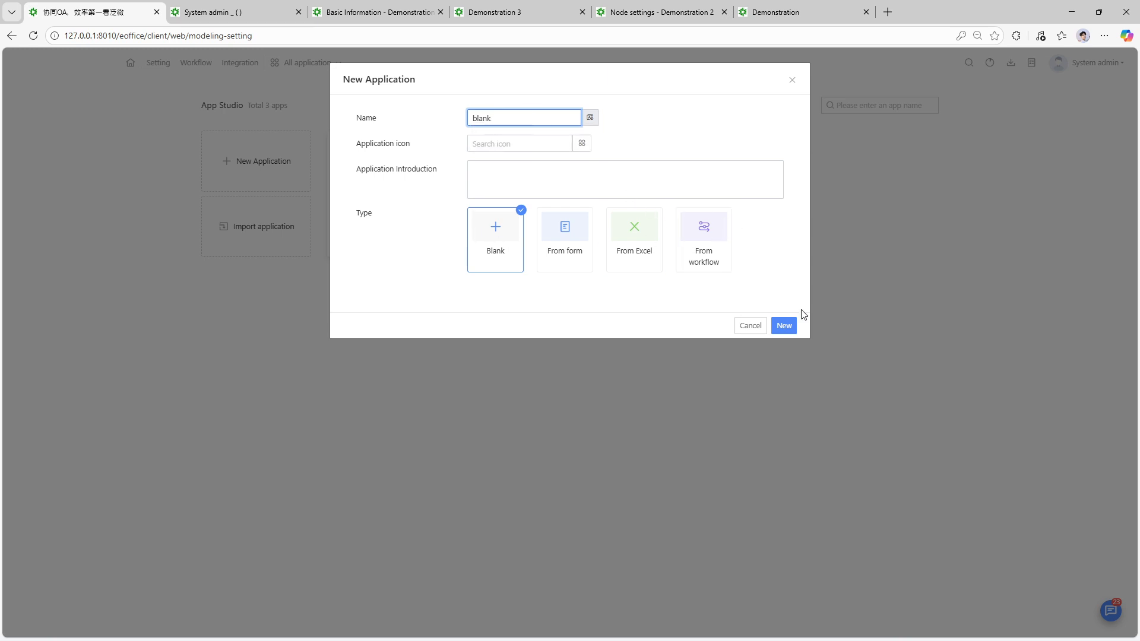
{"action": "left_click", "coordinate": [788, 326]}
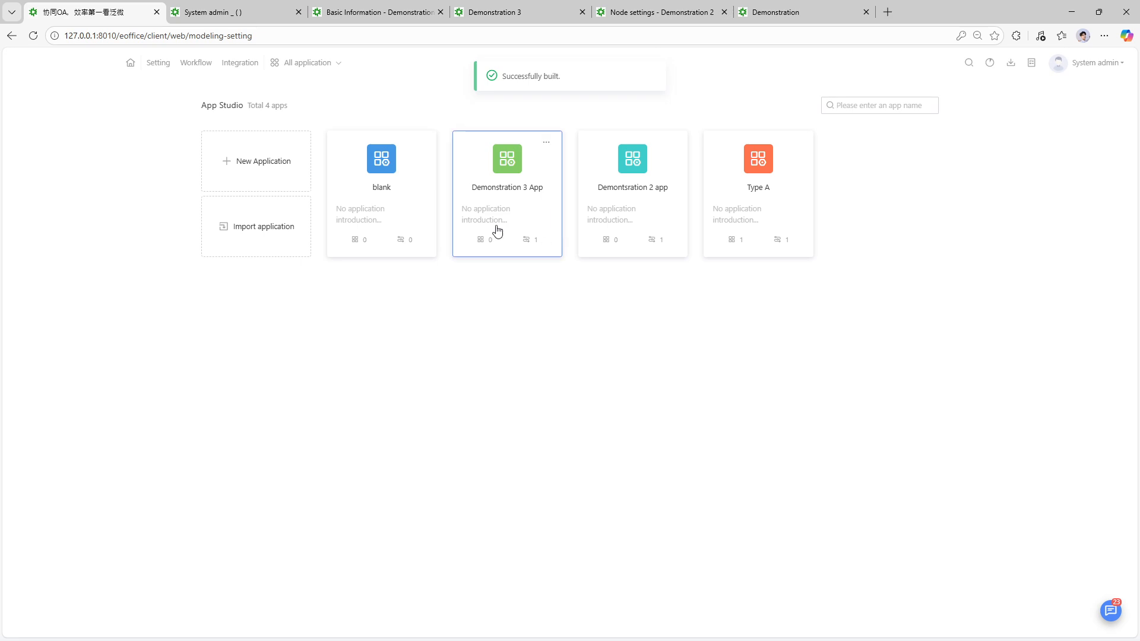
- Look over the blank app's page, then open Demonstration 3 App from the list
{"action": "left_click", "coordinate": [378, 201]}
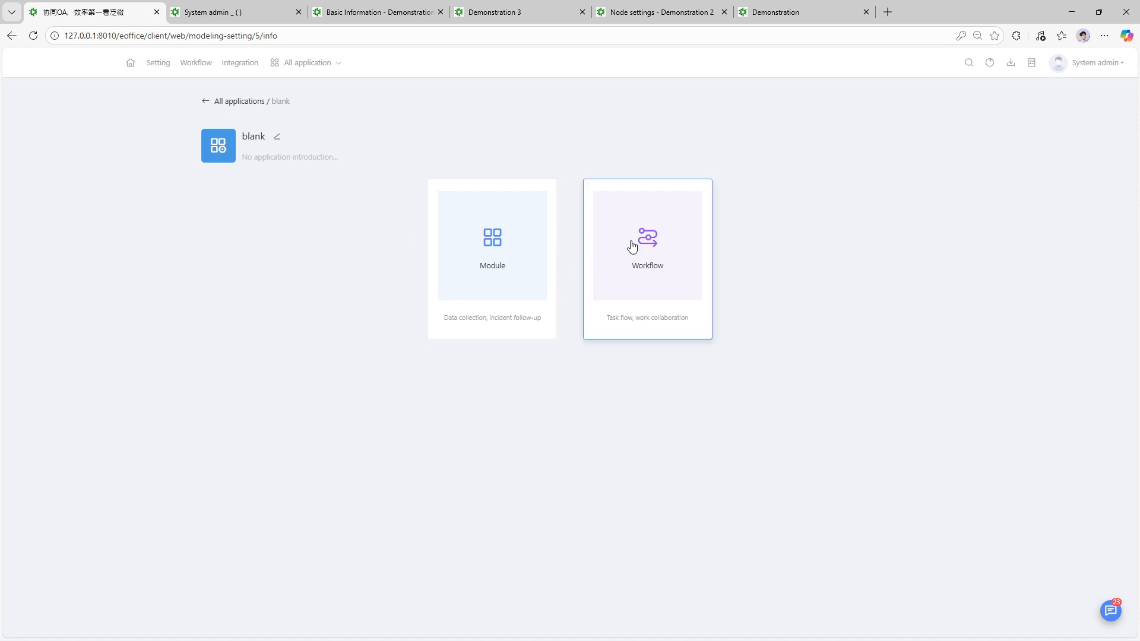
{"action": "left_click", "coordinate": [208, 102]}
{"action": "left_click", "coordinate": [526, 184]}
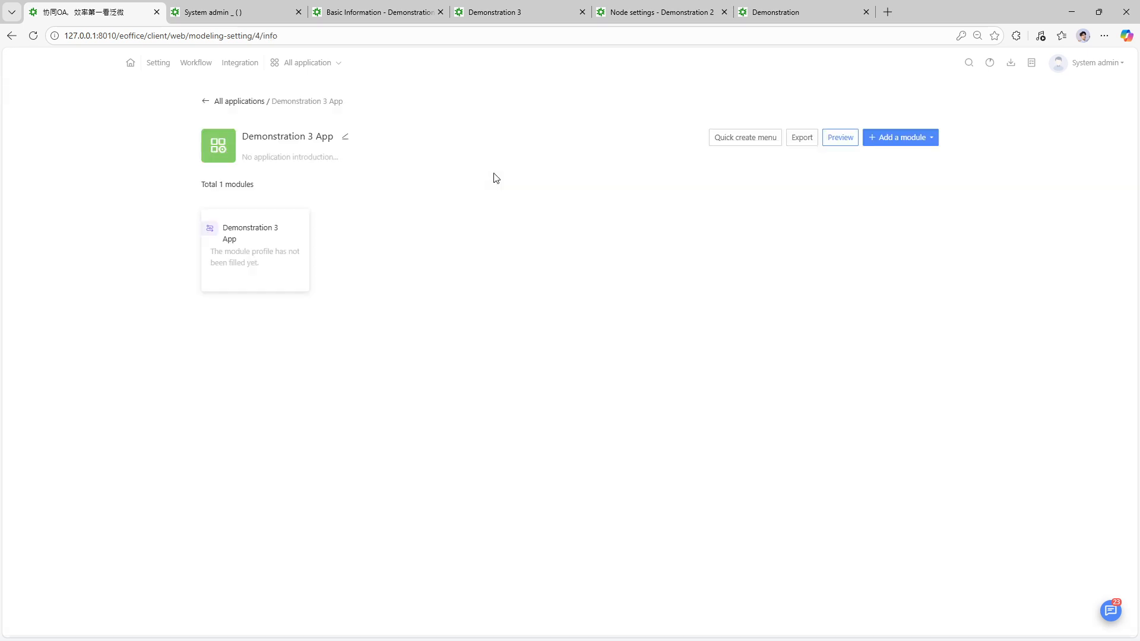
- Open the Demonstration 3 App module designer and view its workflow nodes as flowchart and list
{"action": "left_click", "coordinate": [254, 238]}
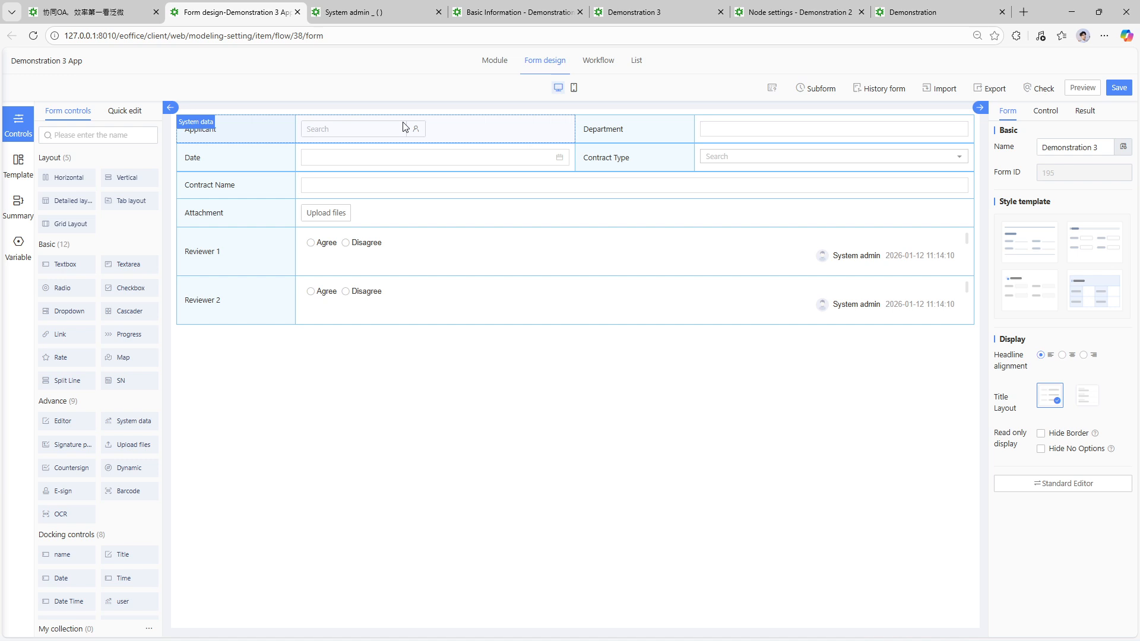
{"action": "left_click", "coordinate": [597, 65]}
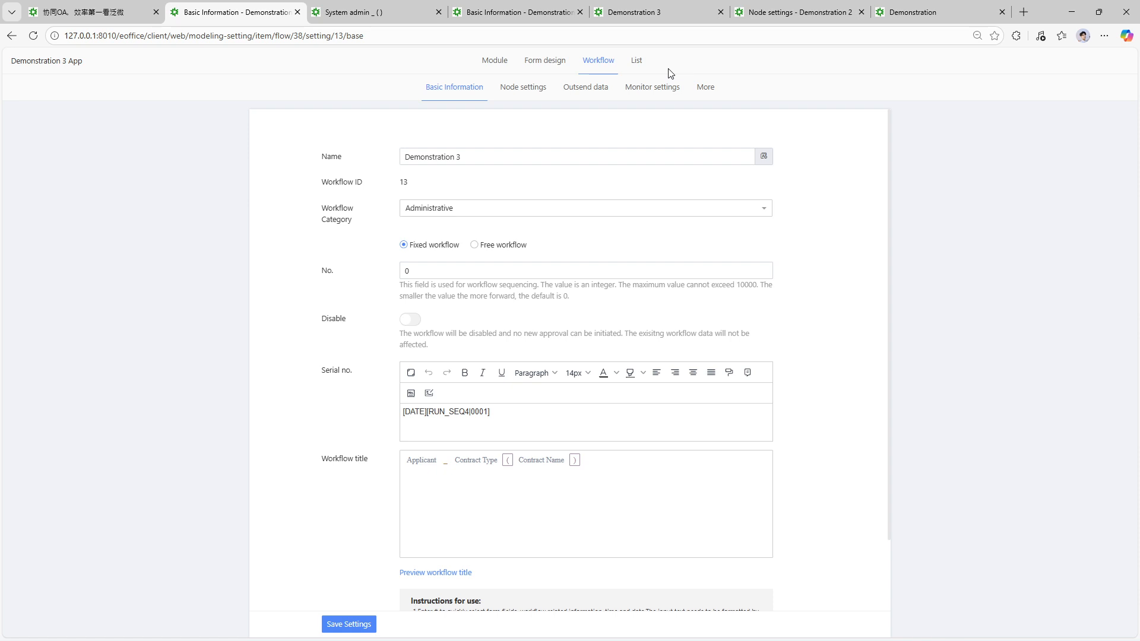
{"action": "left_click", "coordinate": [538, 88]}
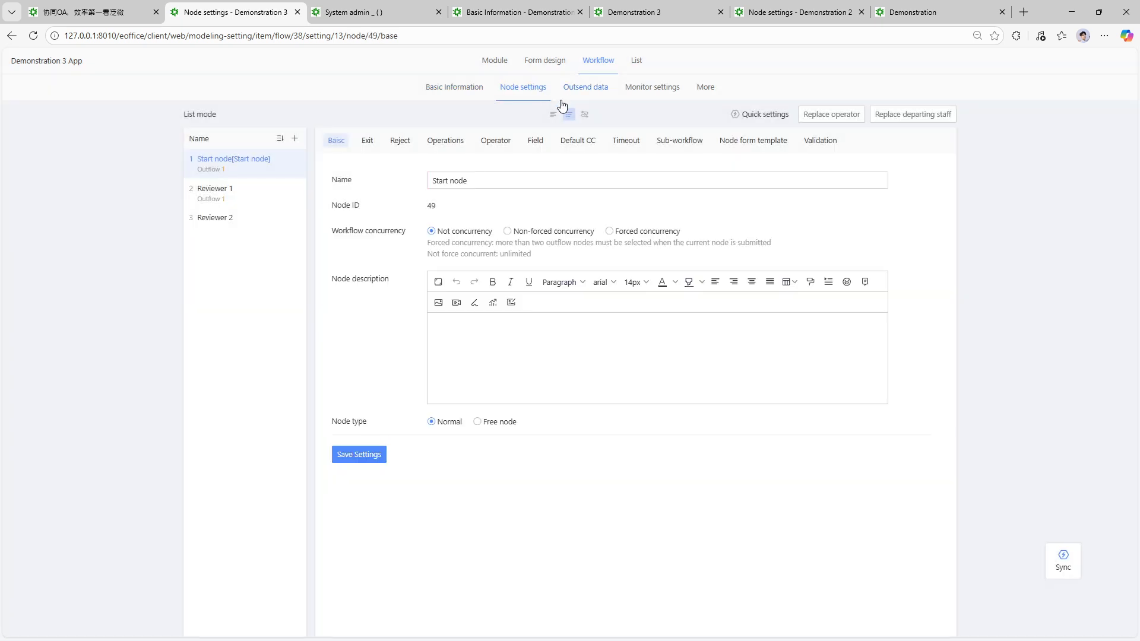
{"action": "left_click", "coordinate": [585, 114]}
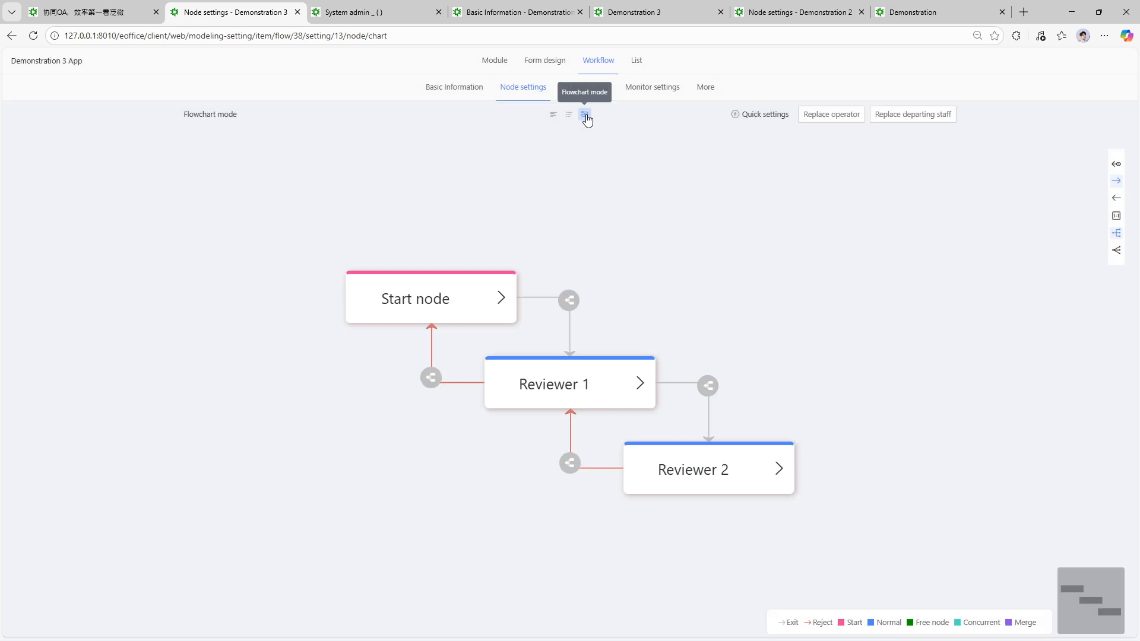
{"action": "mouse_move", "coordinate": [698, 458]}
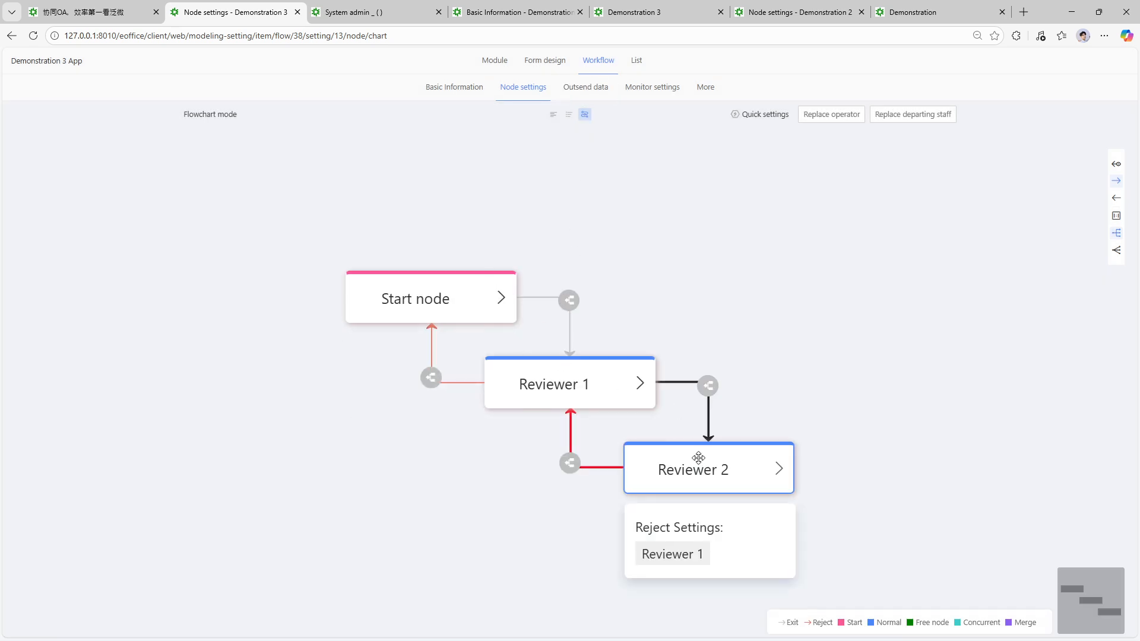
{"action": "left_click", "coordinate": [568, 115]}
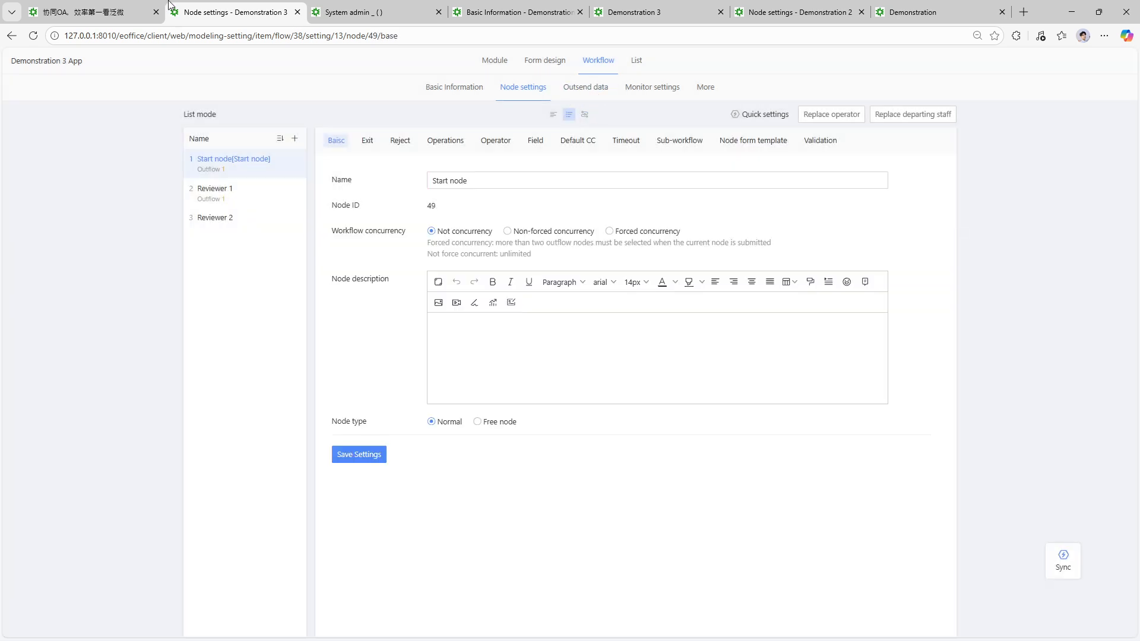
- Check the Outsend data, Basic Information and Monitor settings, then go back to the app page
{"action": "left_click", "coordinate": [142, 11]}
{"action": "left_click", "coordinate": [240, 9]}
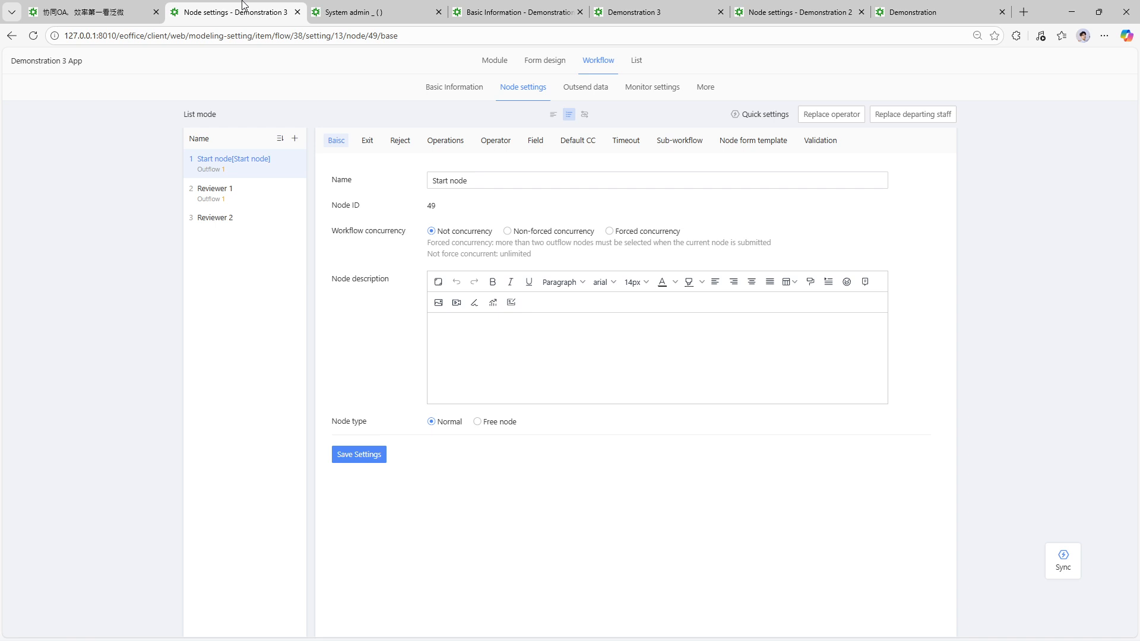
{"action": "left_click", "coordinate": [586, 86]}
{"action": "left_click", "coordinate": [540, 87]}
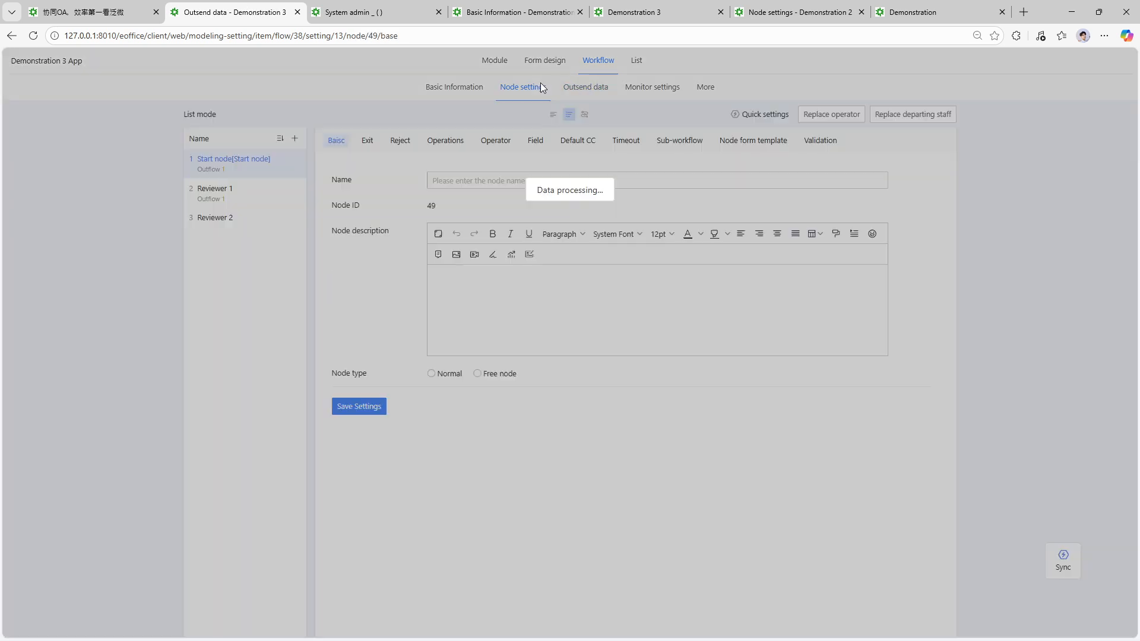
{"action": "left_click", "coordinate": [445, 90]}
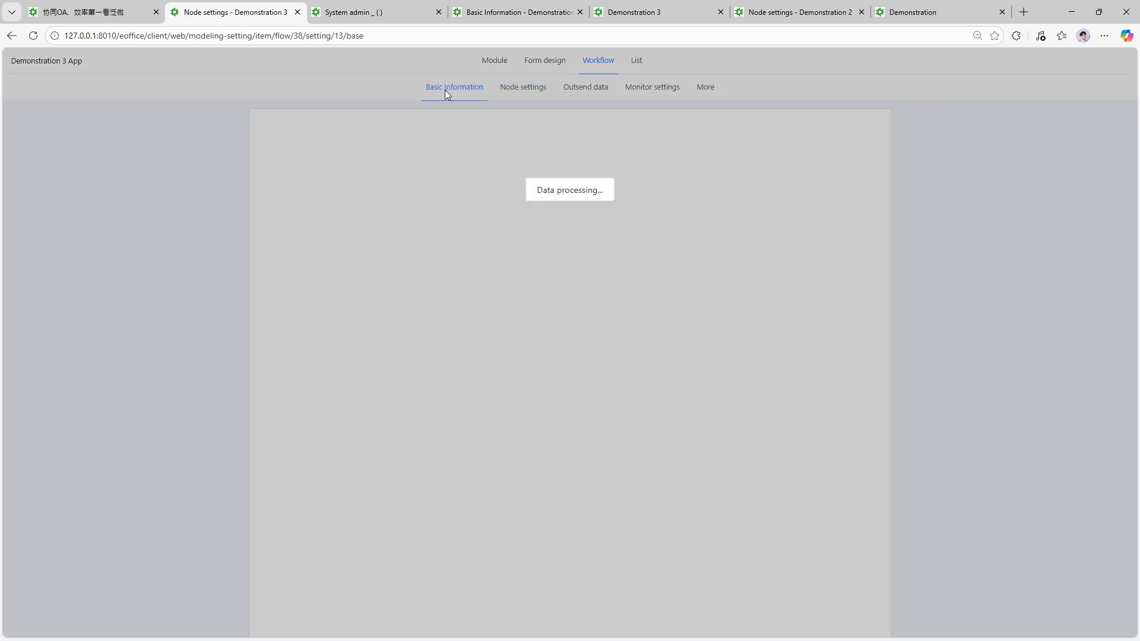
{"action": "left_click", "coordinate": [630, 89]}
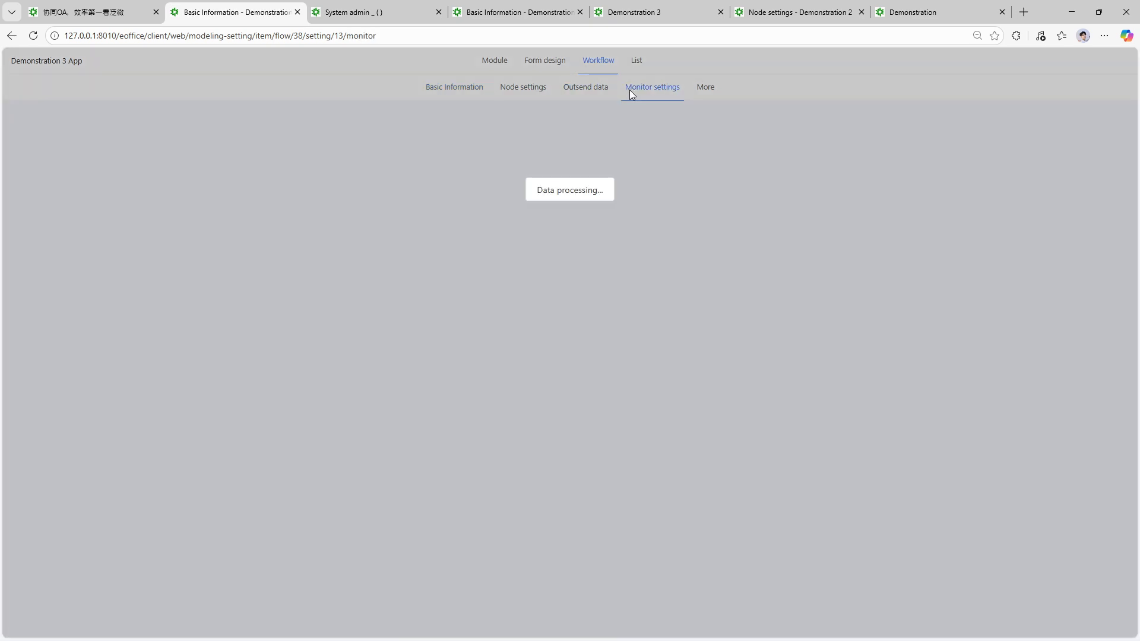
{"action": "left_click", "coordinate": [101, 12]}
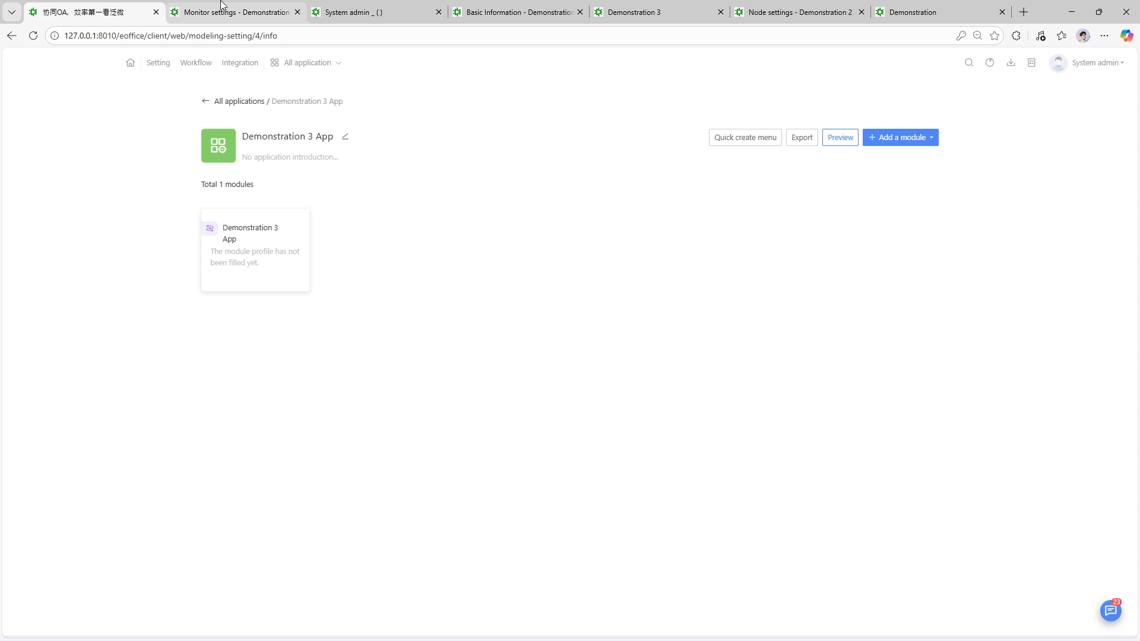
- Move through Workflow and Integration to the New request page and show all applications
{"action": "mouse_move", "coordinate": [236, 6]}
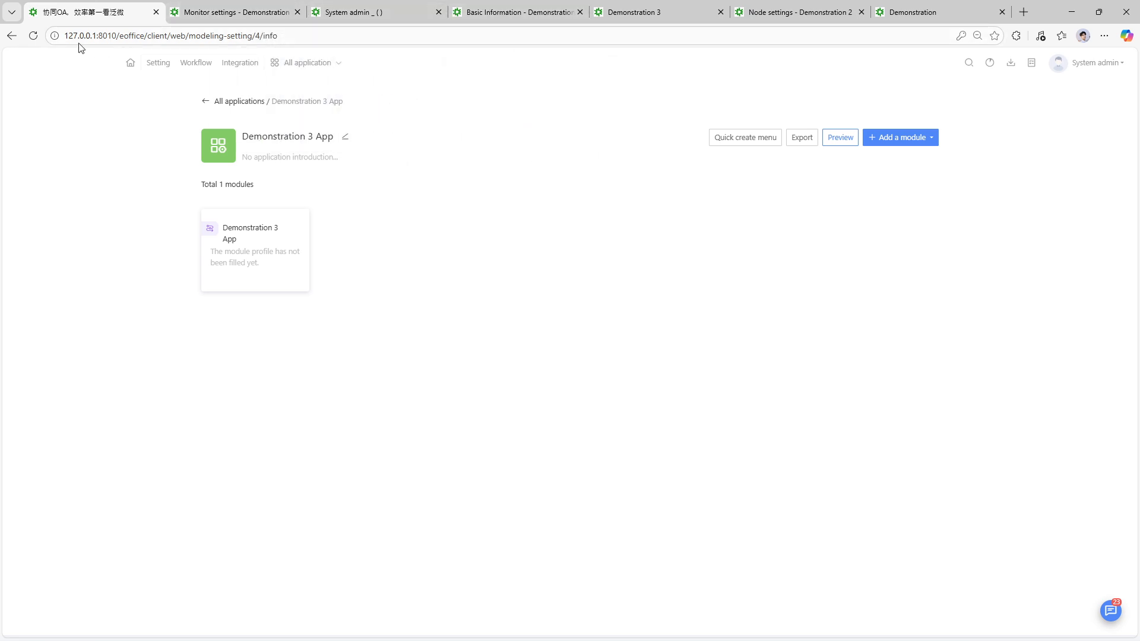
{"action": "left_click", "coordinate": [203, 66]}
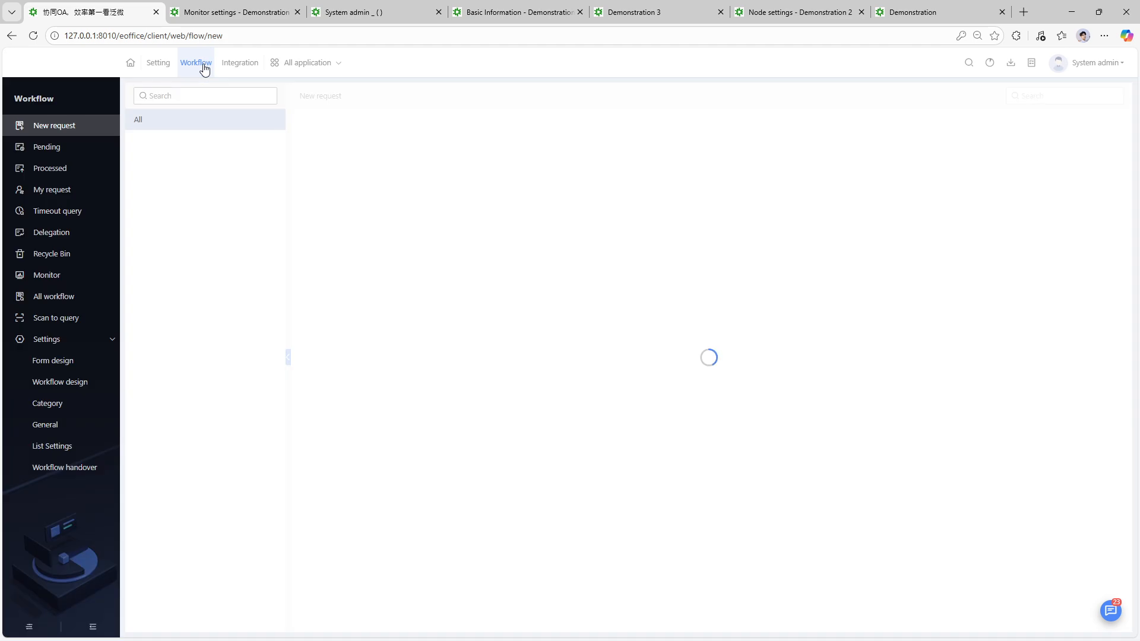
{"action": "left_click", "coordinate": [243, 66]}
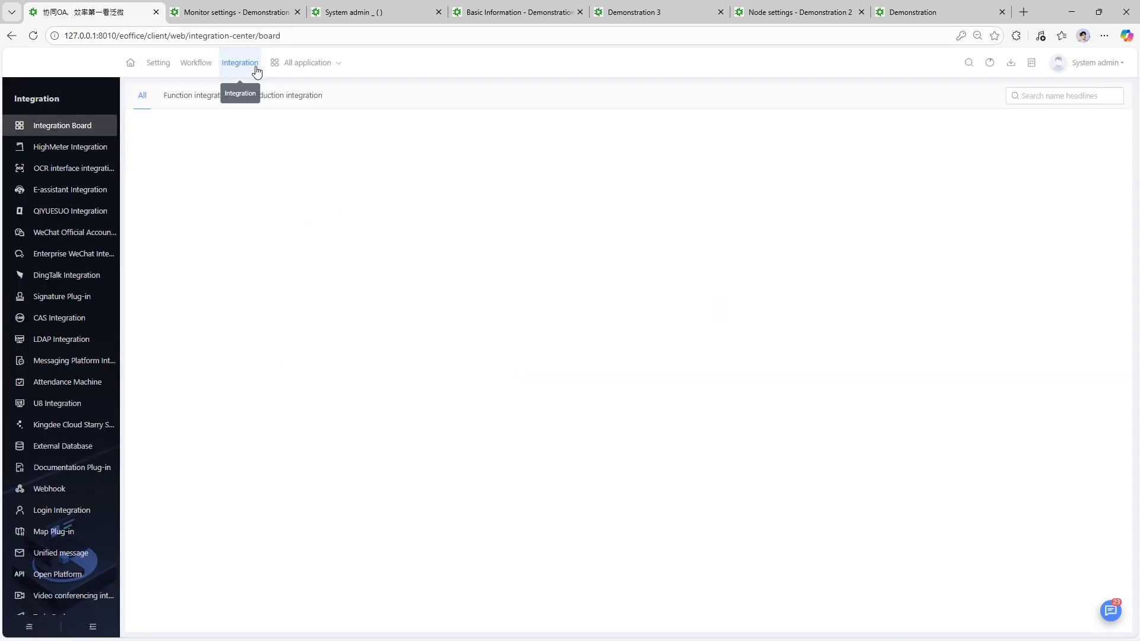
{"action": "left_click", "coordinate": [205, 66]}
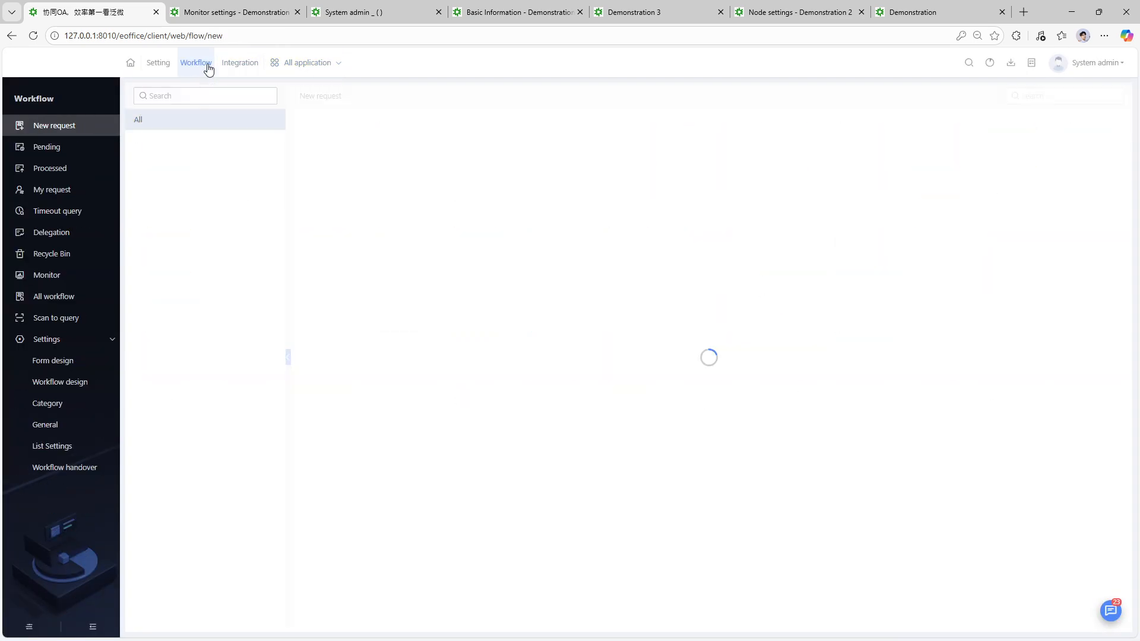
{"action": "left_click", "coordinate": [299, 66]}
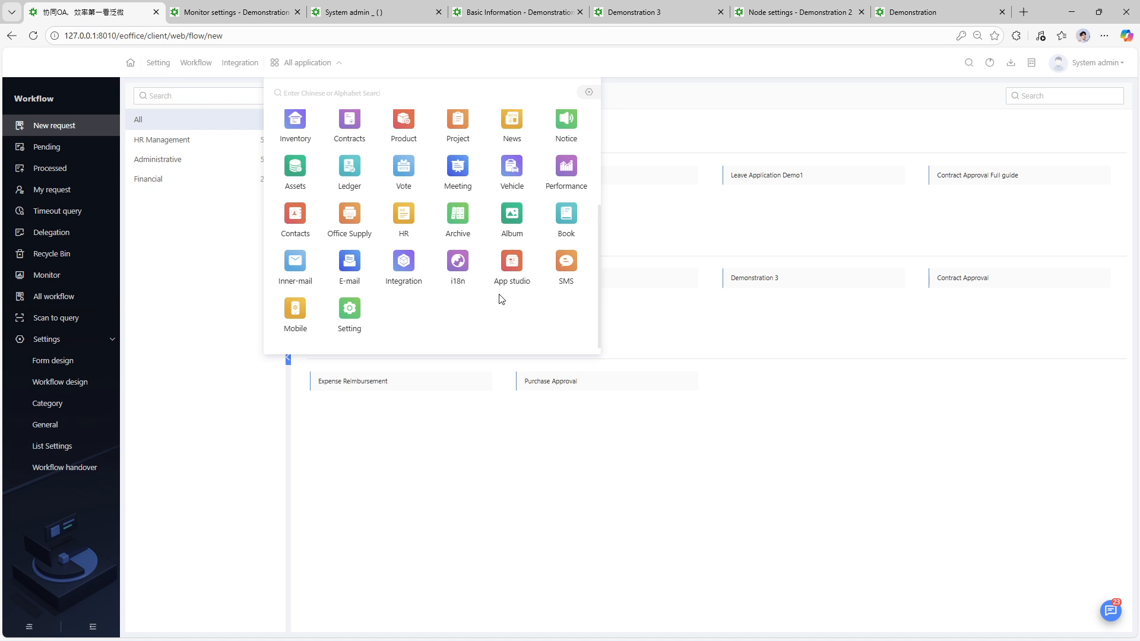
- Start a new Demonstration 3 request from the Administrative group
{"action": "scroll", "coordinate": [502, 299], "scroll_direction": "up", "scroll_amount": 3}
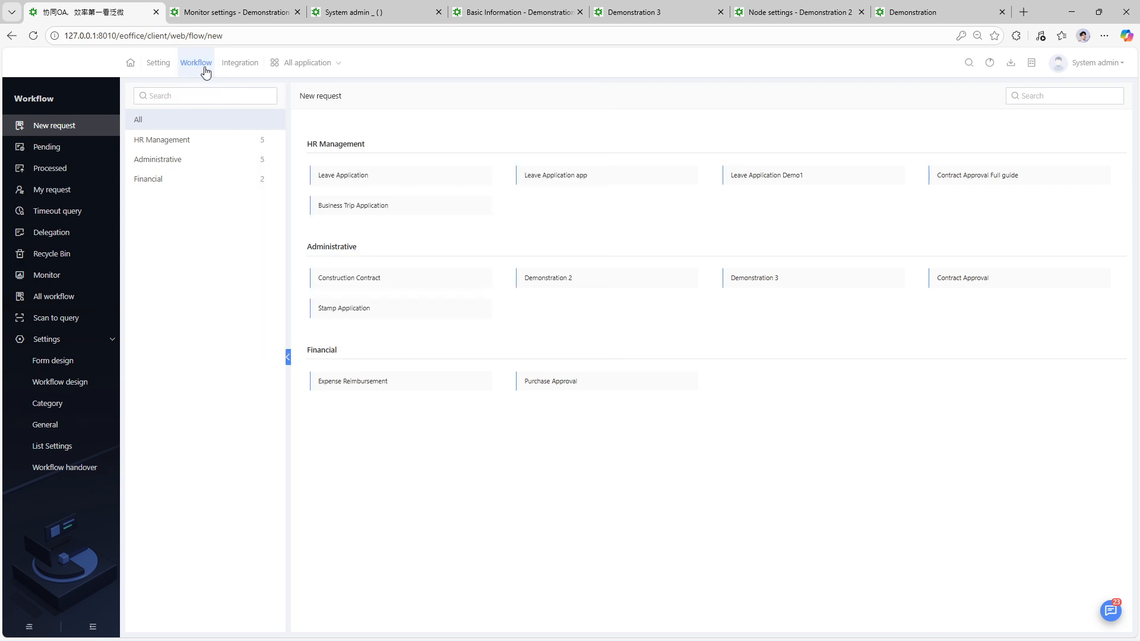
{"action": "left_click", "coordinate": [784, 281]}
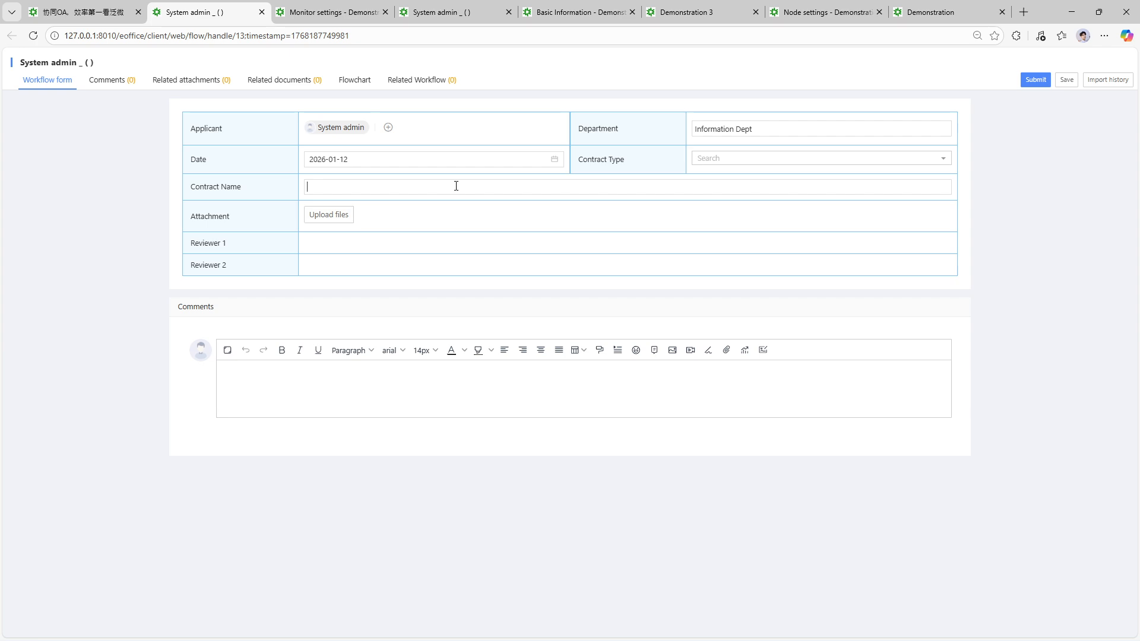
- Enter Contract Name 'Test 1', choose Company Contract, and submit to Reviewer 1
{"action": "type", "text": "est 1"}
{"action": "left_click", "coordinate": [721, 158]}
{"action": "left_click", "coordinate": [723, 205]}
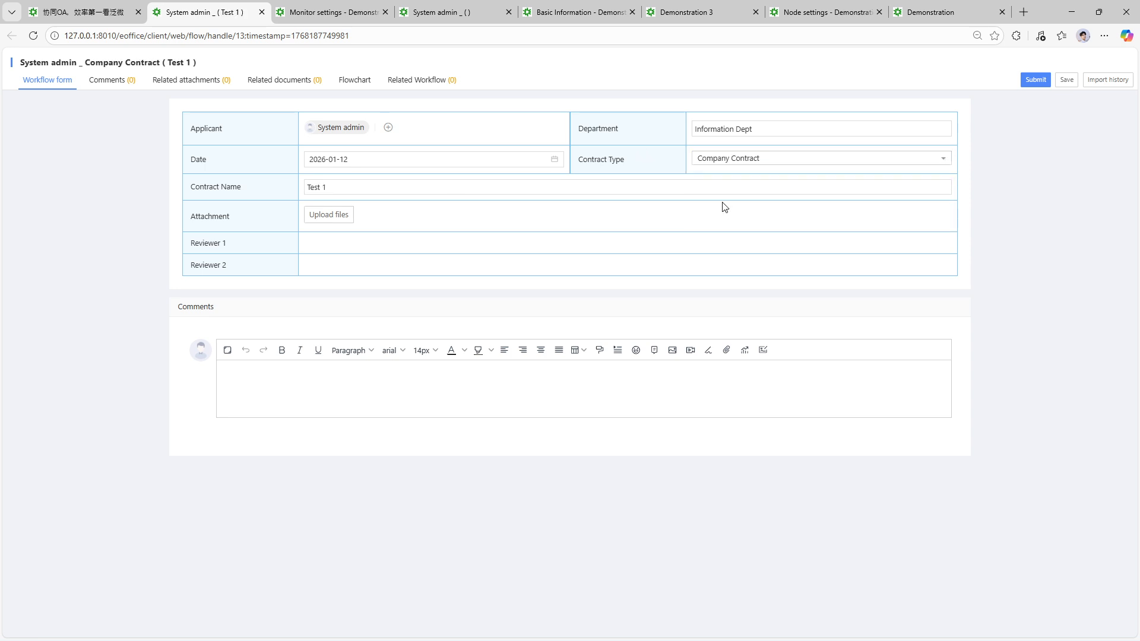
{"action": "left_click", "coordinate": [1036, 79]}
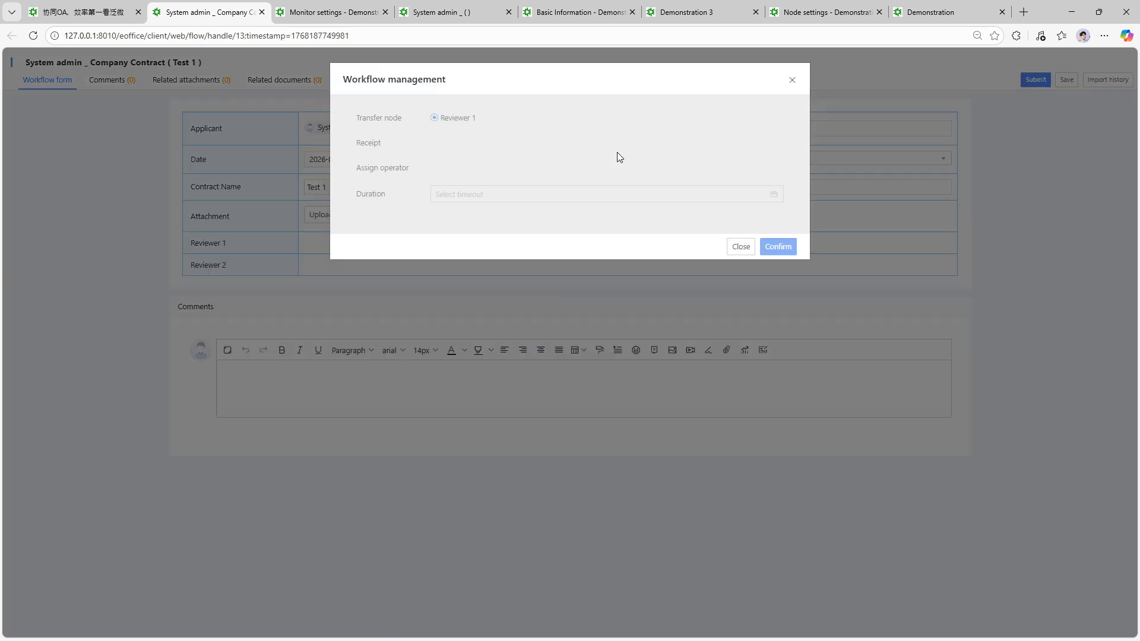
{"action": "left_click", "coordinate": [767, 254]}
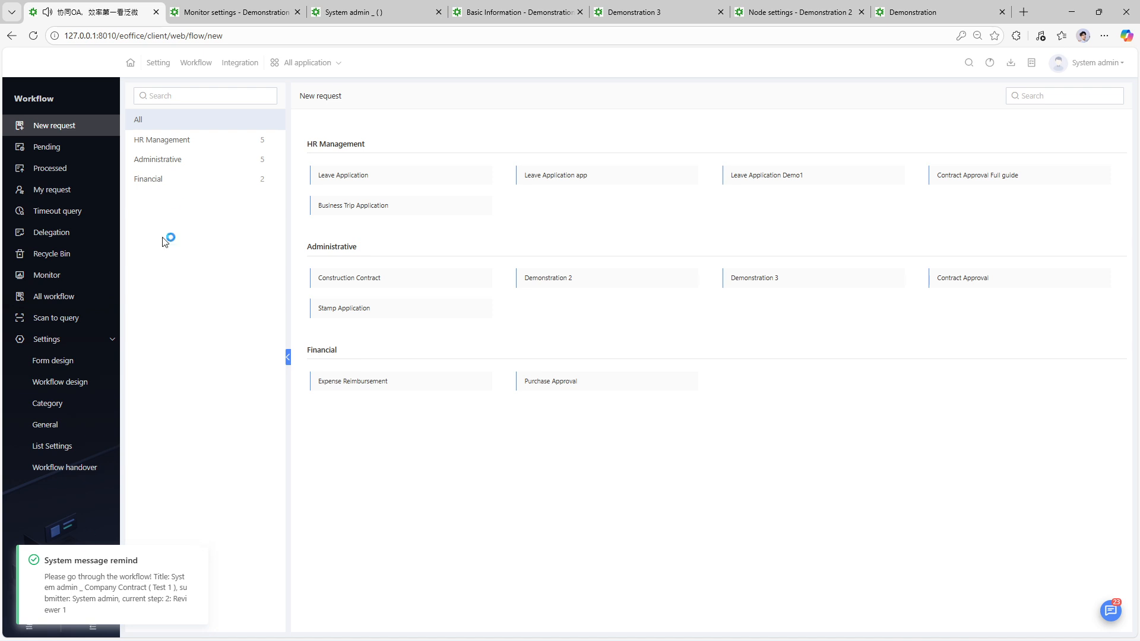
- Open the Test 1 Company Contract request from the Demonstration 3 App listing preview in App Studio
{"action": "left_click", "coordinate": [300, 62]}
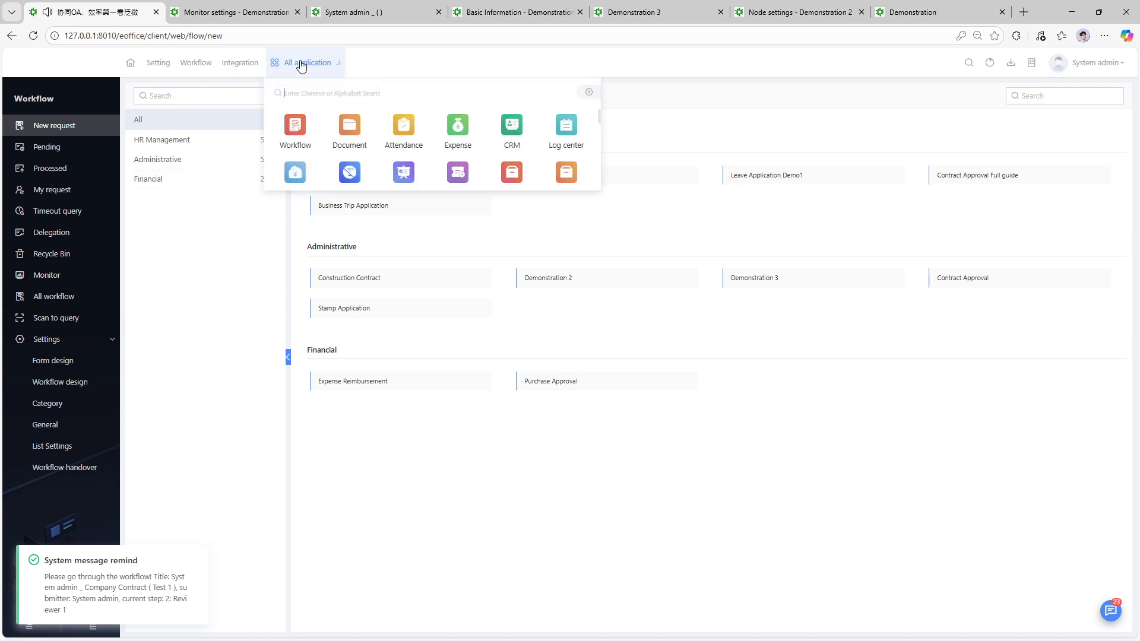
{"action": "scroll", "coordinate": [475, 297], "scroll_direction": "down", "scroll_amount": 3}
{"action": "left_click", "coordinate": [527, 273]}
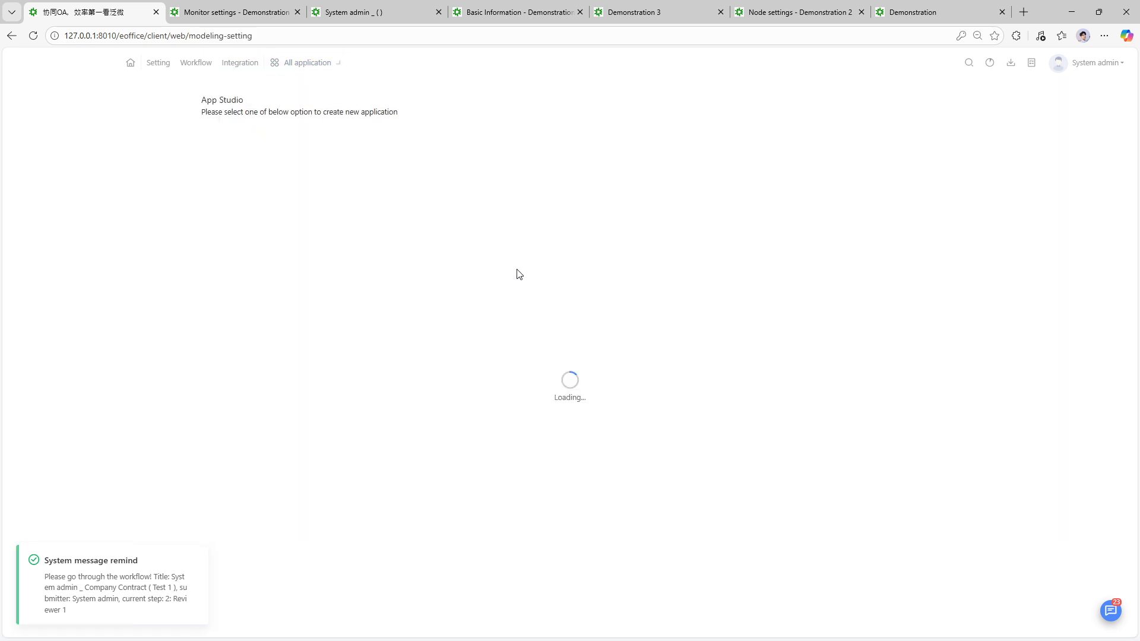
{"action": "left_click", "coordinate": [491, 171]}
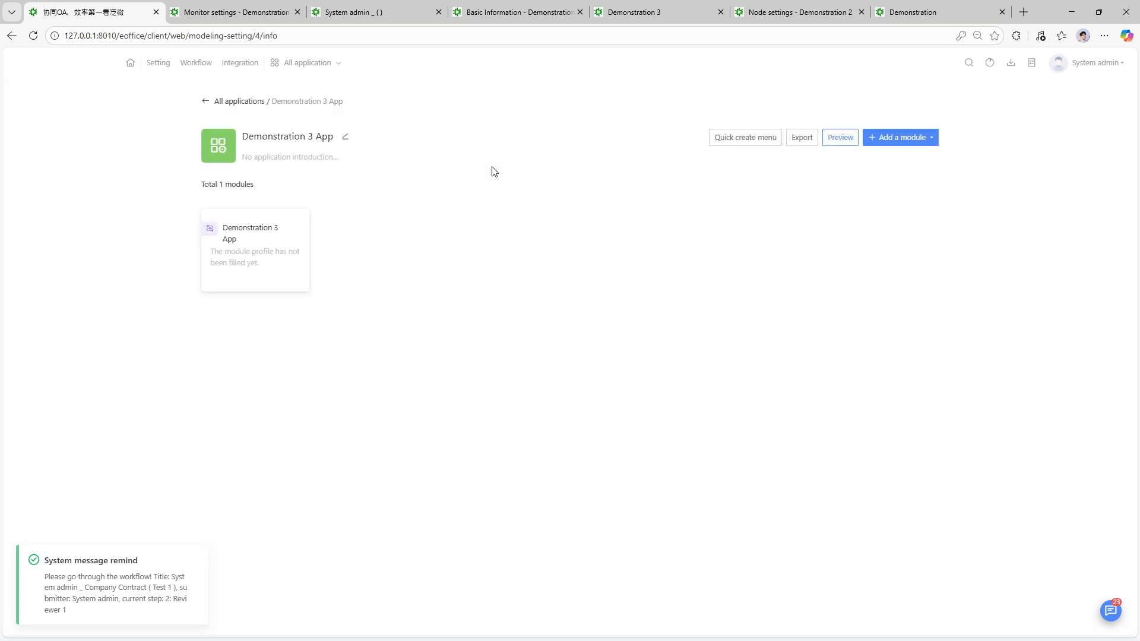
{"action": "left_click", "coordinate": [845, 143]}
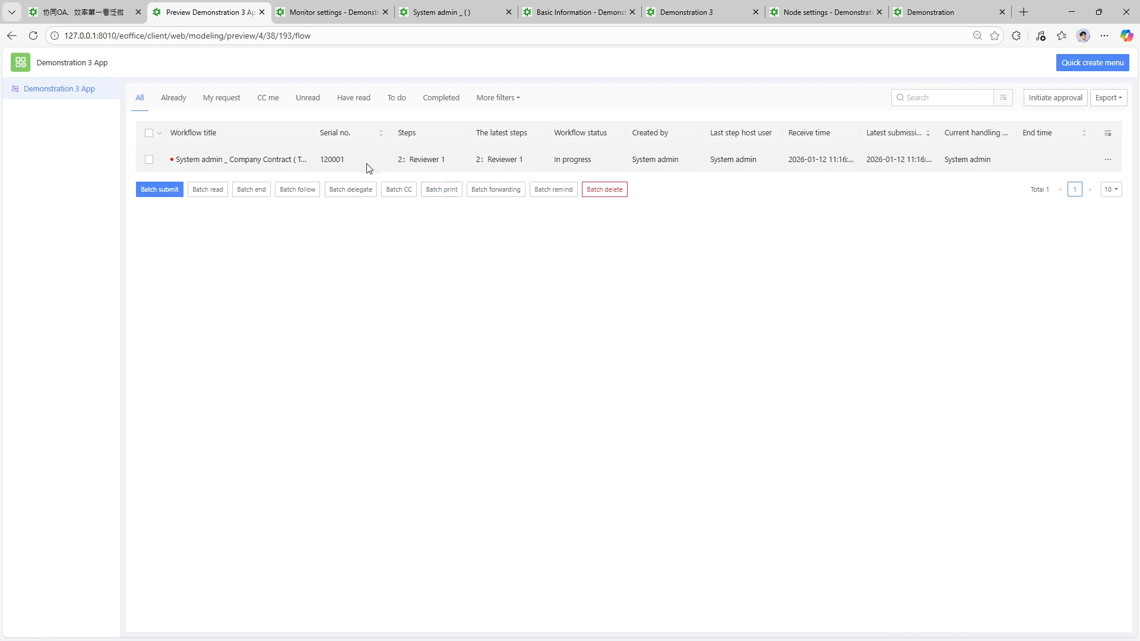
{"action": "left_click", "coordinate": [339, 170]}
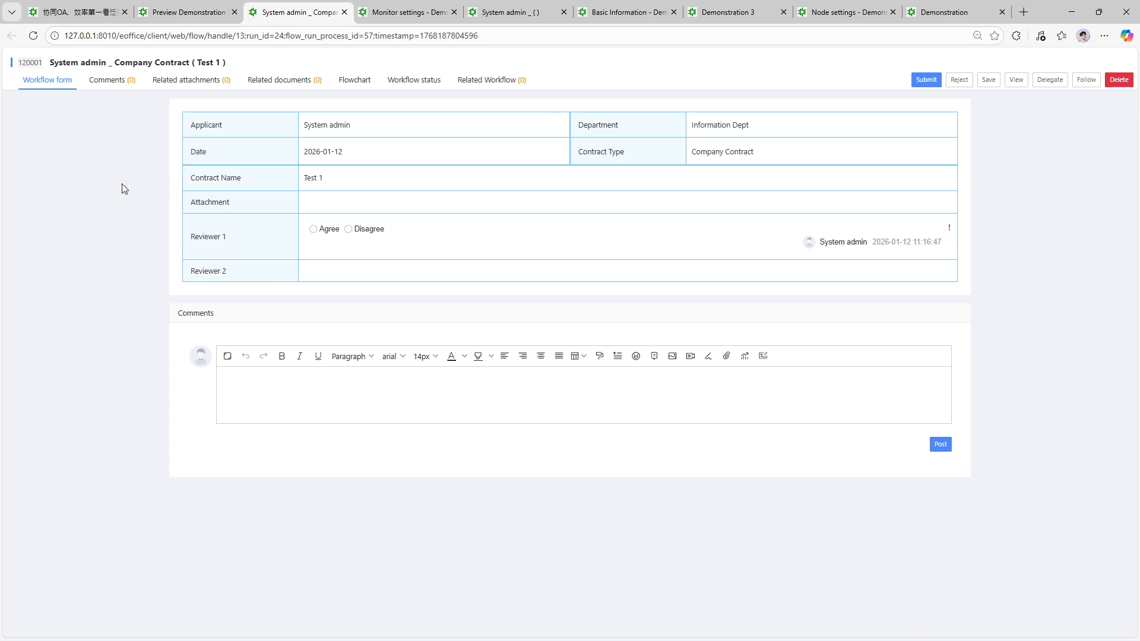
- Mark Reviewer 1's decision as Agree, submit, and confirm sending Test 1 to Reviewer 2
{"action": "left_click", "coordinate": [313, 229]}
{"action": "left_click", "coordinate": [933, 81]}
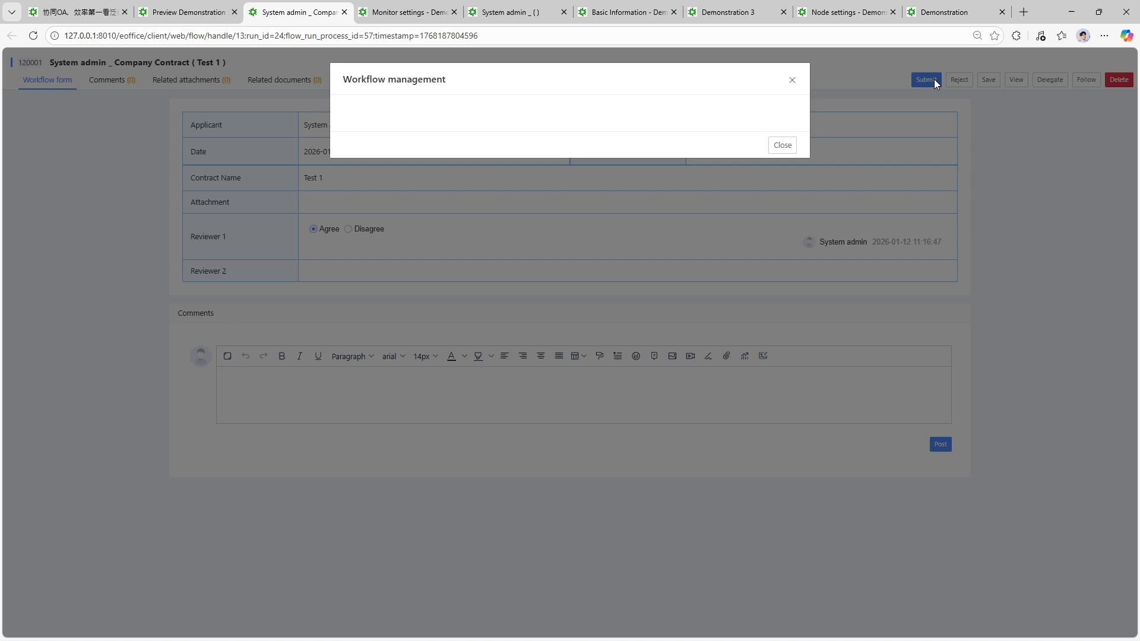
{"action": "left_click", "coordinate": [777, 252]}
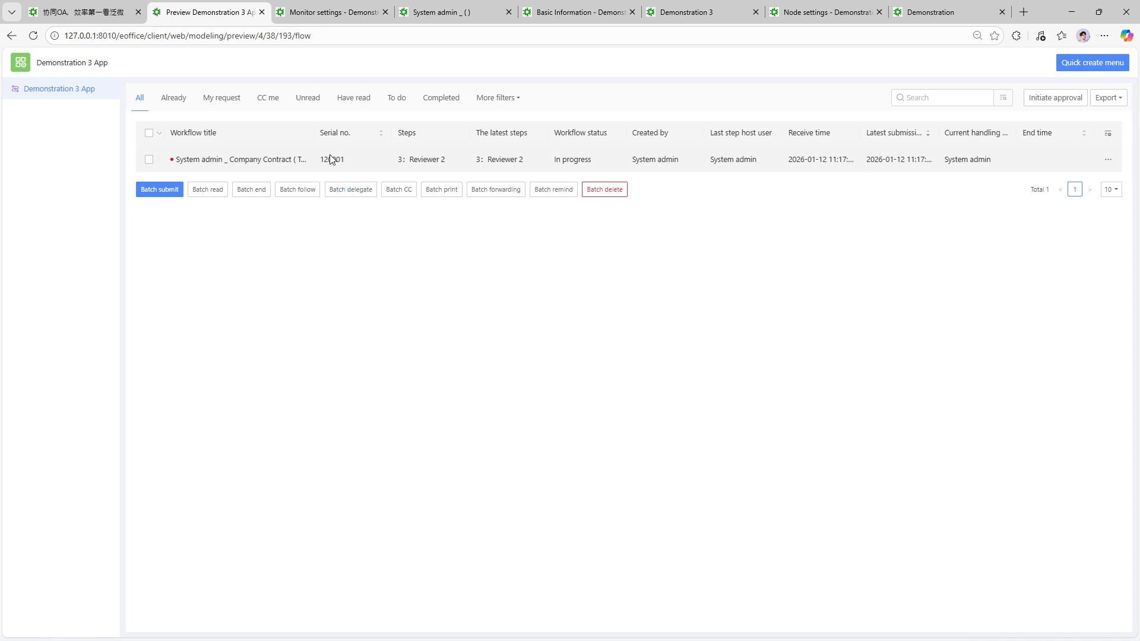
{"action": "left_click", "coordinate": [1003, 98]}
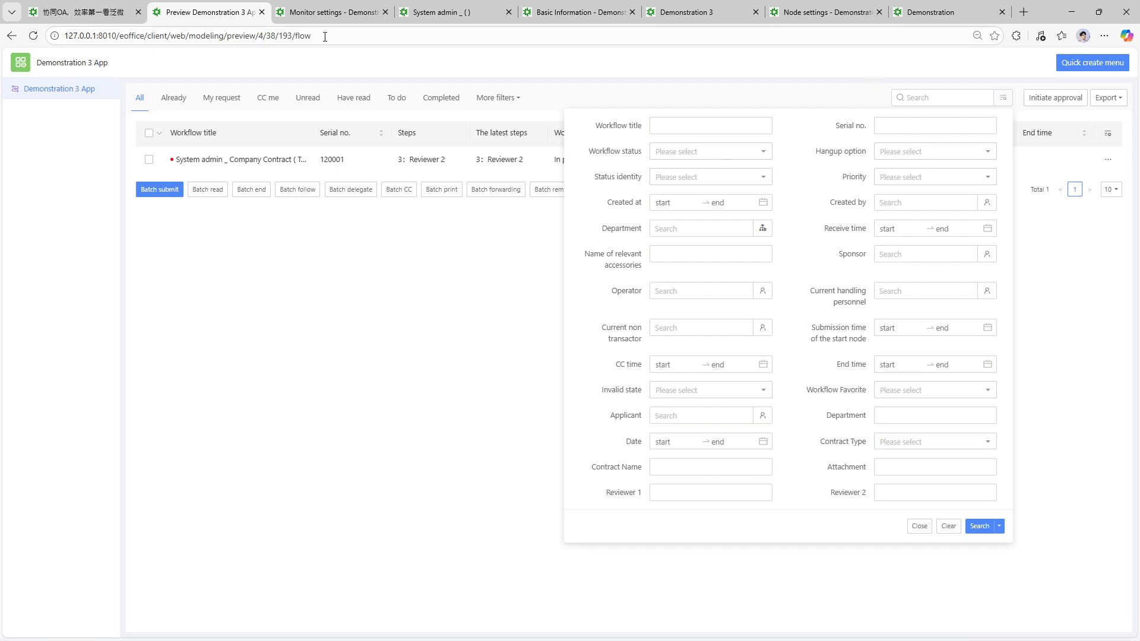
{"action": "left_click", "coordinate": [83, 12]}
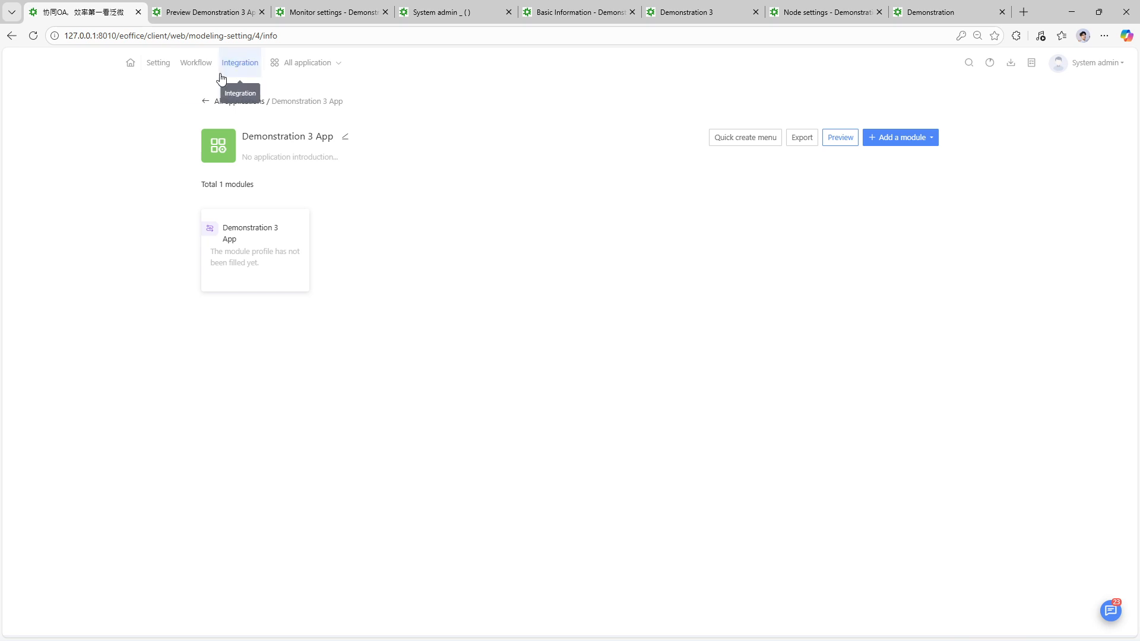
{"action": "left_click", "coordinate": [196, 63]}
{"action": "left_click", "coordinate": [70, 303]}
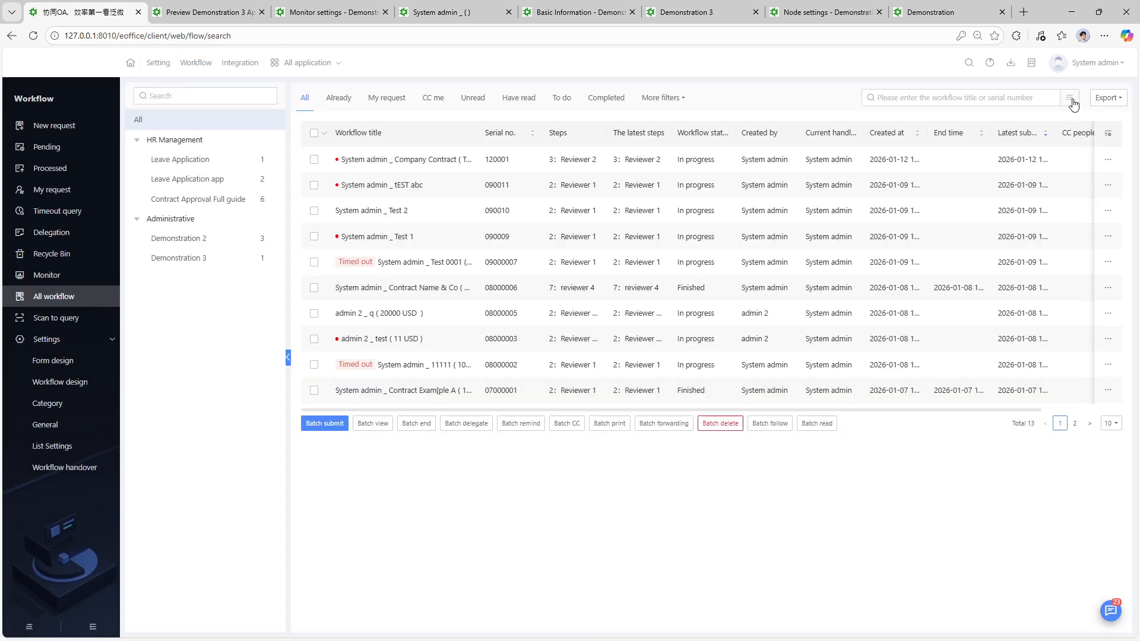
{"action": "left_click", "coordinate": [1070, 98]}
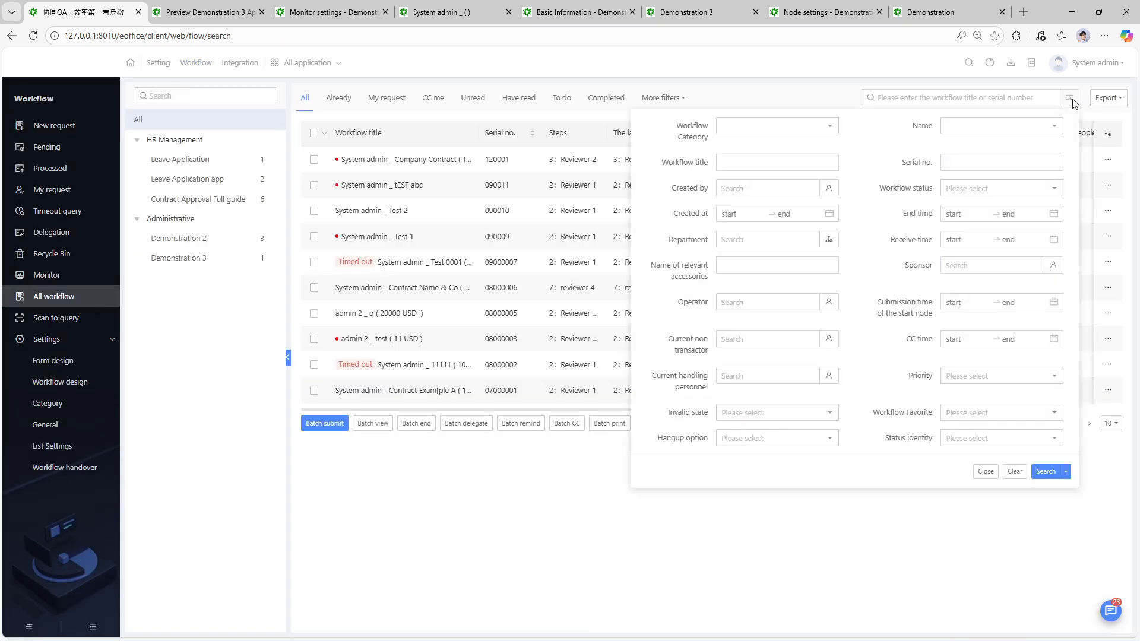
{"action": "left_click", "coordinate": [506, 511]}
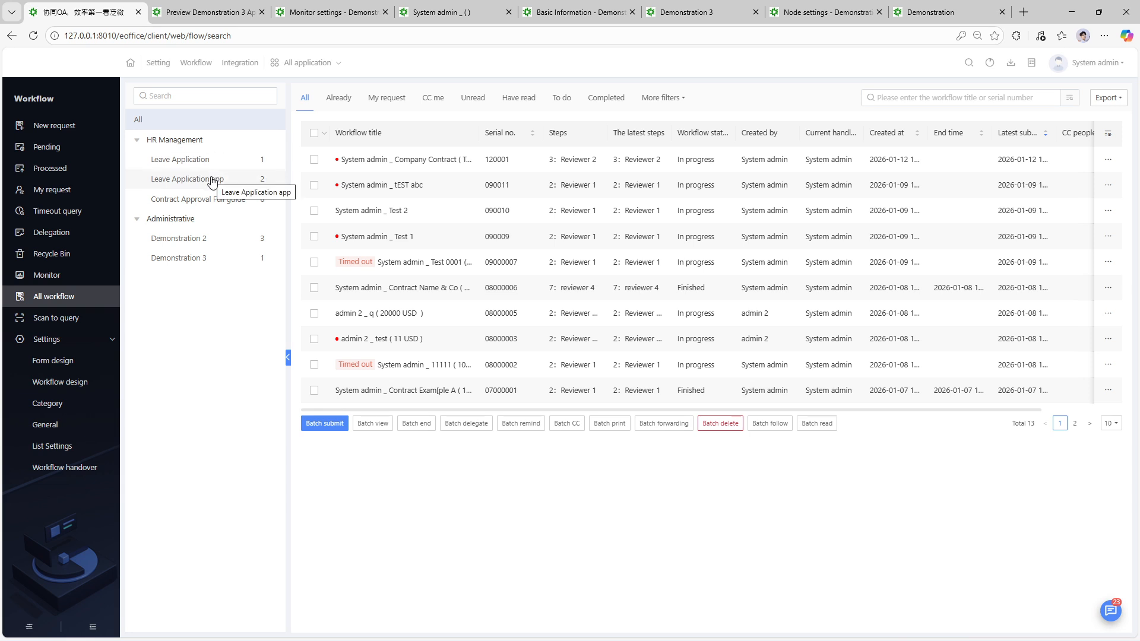
{"action": "left_click", "coordinate": [199, 7]}
{"action": "left_click", "coordinate": [349, 312]}
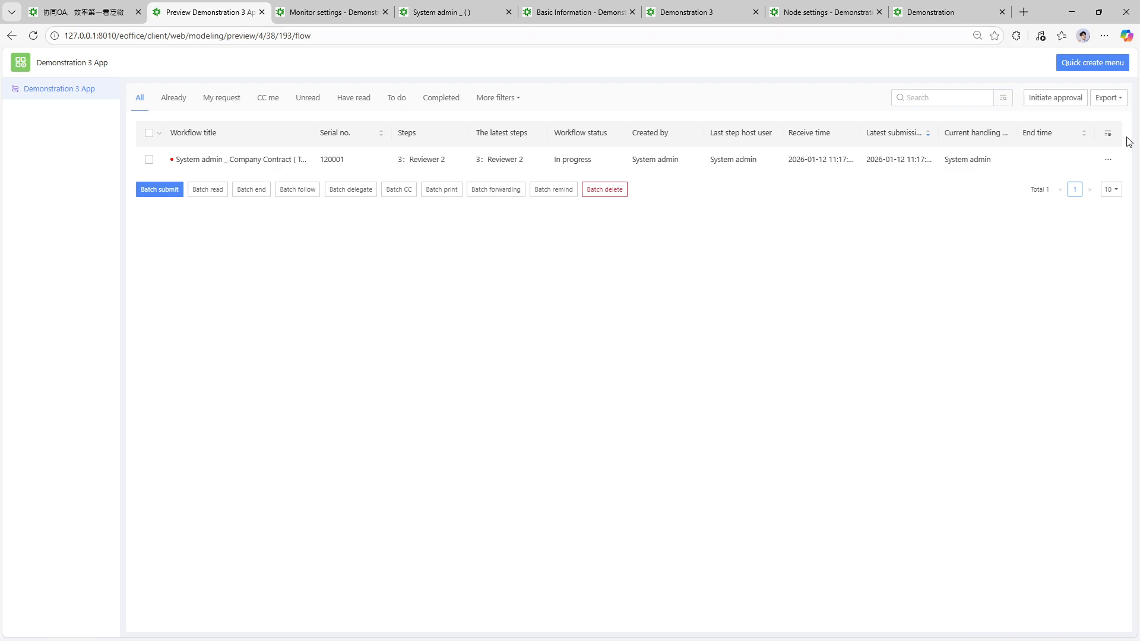
- Initiate a new approval from the Demonstration 3 App preview, then open the Workflow design list
{"action": "left_click", "coordinate": [129, 7]}
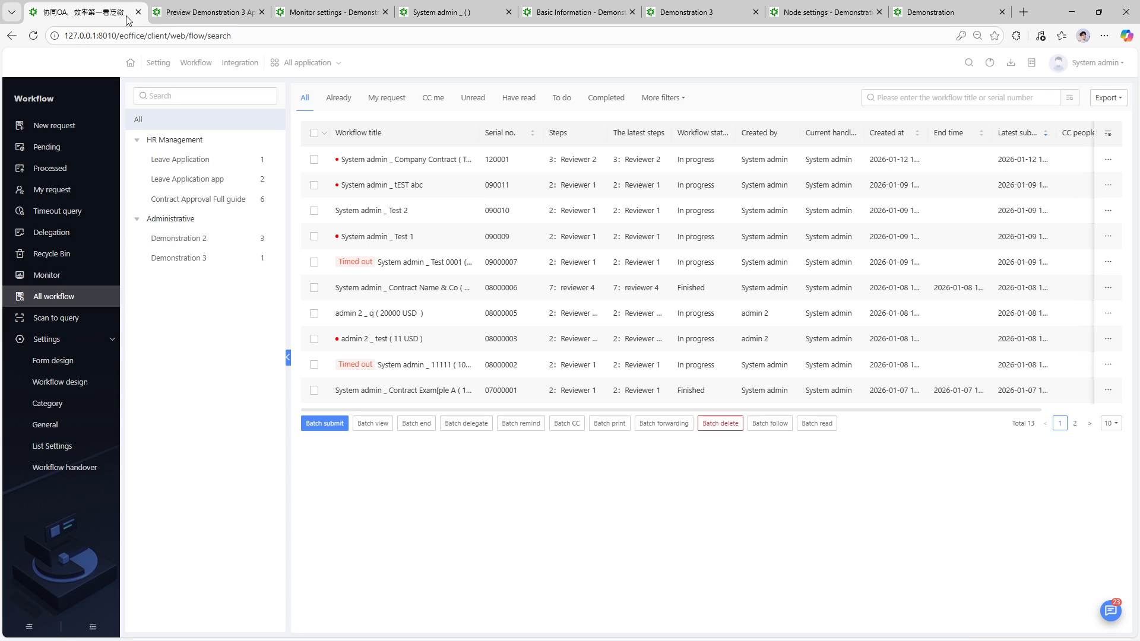
{"action": "left_click", "coordinate": [76, 130]}
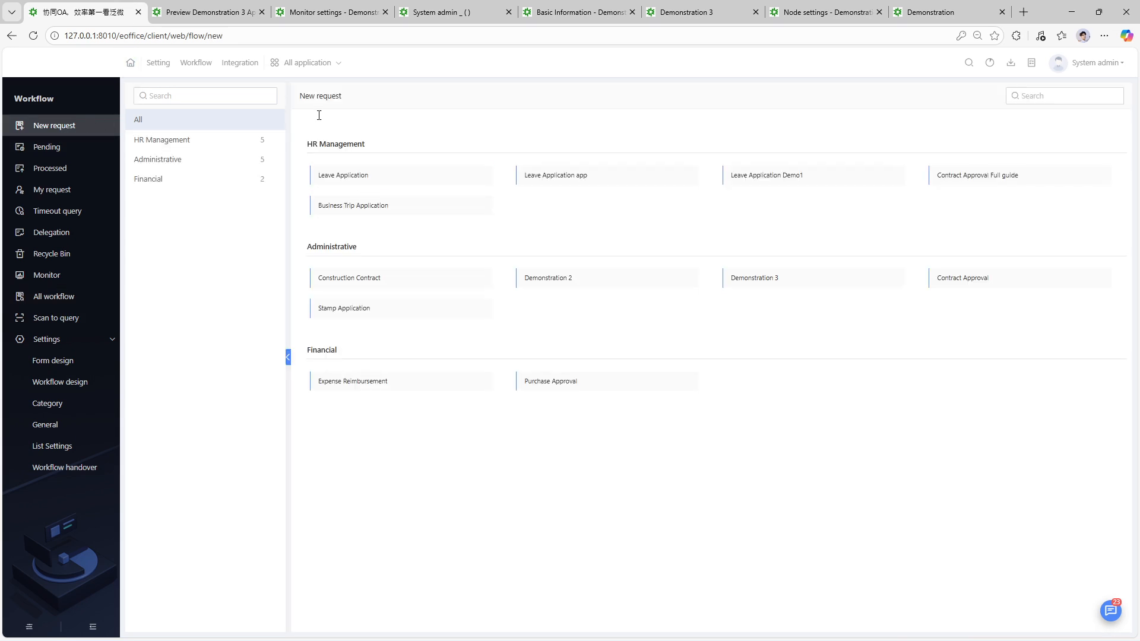
{"action": "left_click", "coordinate": [221, 10]}
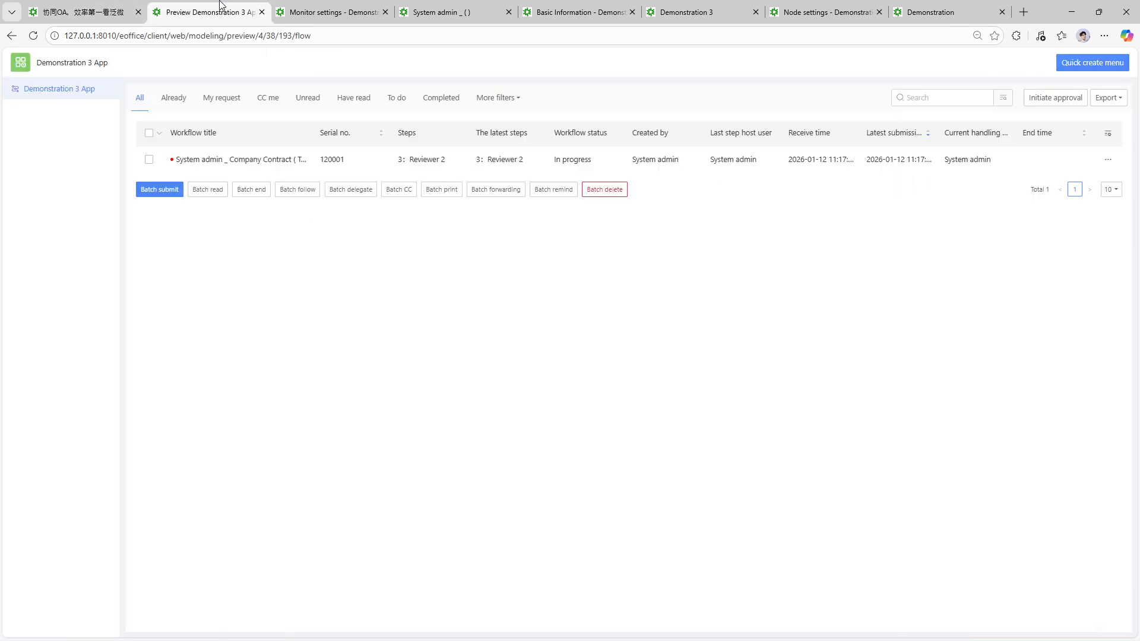
{"action": "left_click", "coordinate": [1065, 107]}
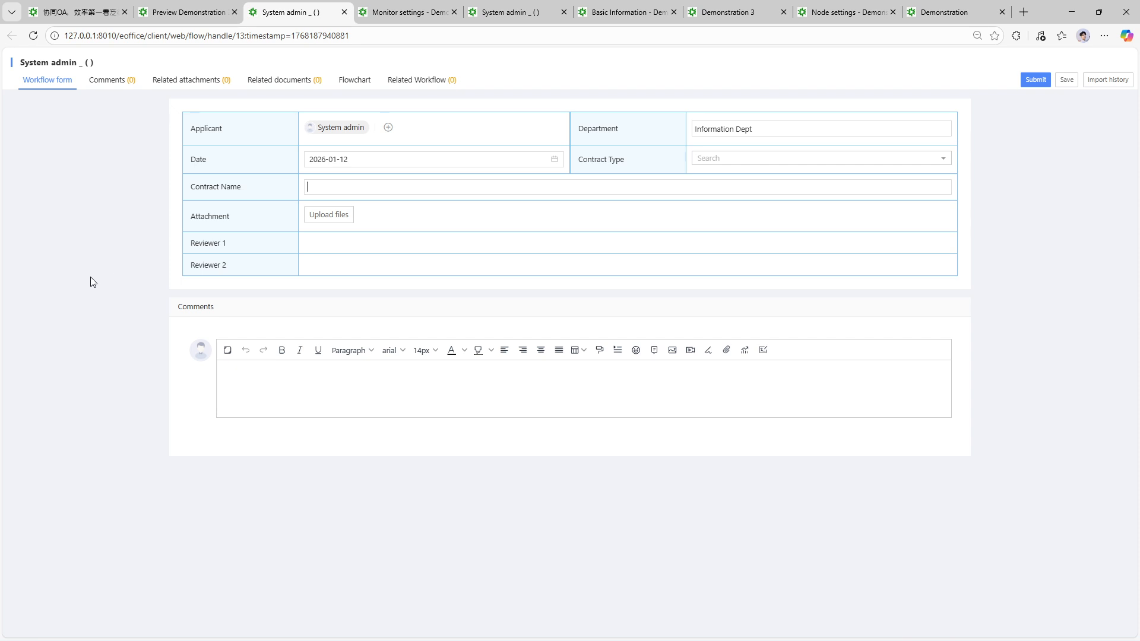
{"action": "left_click", "coordinate": [69, 13]}
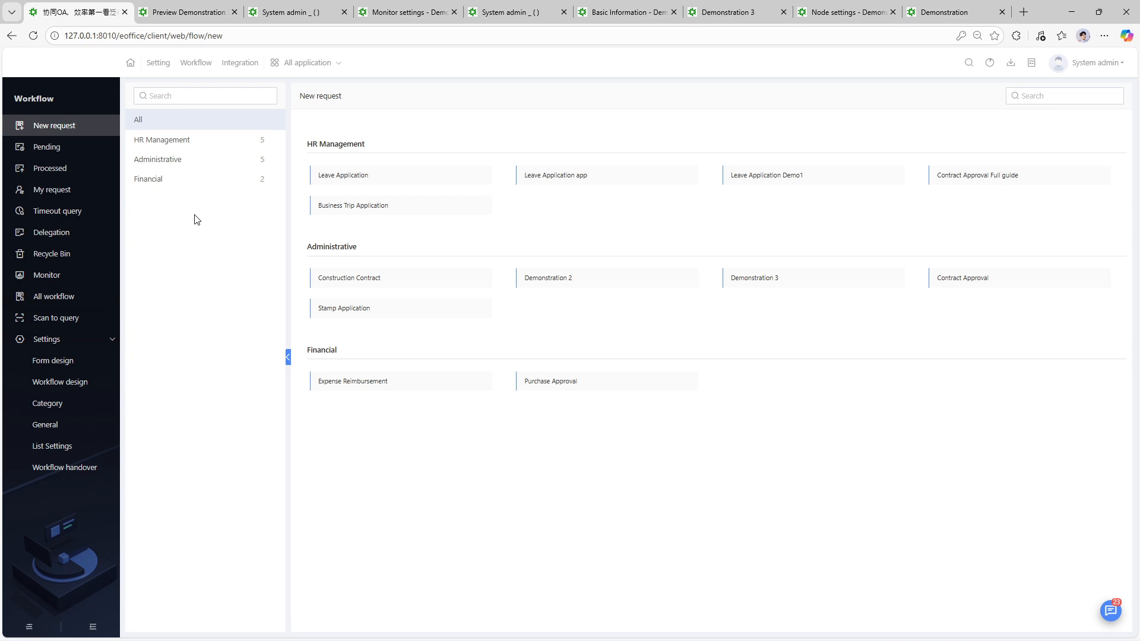
{"action": "left_click", "coordinate": [79, 381]}
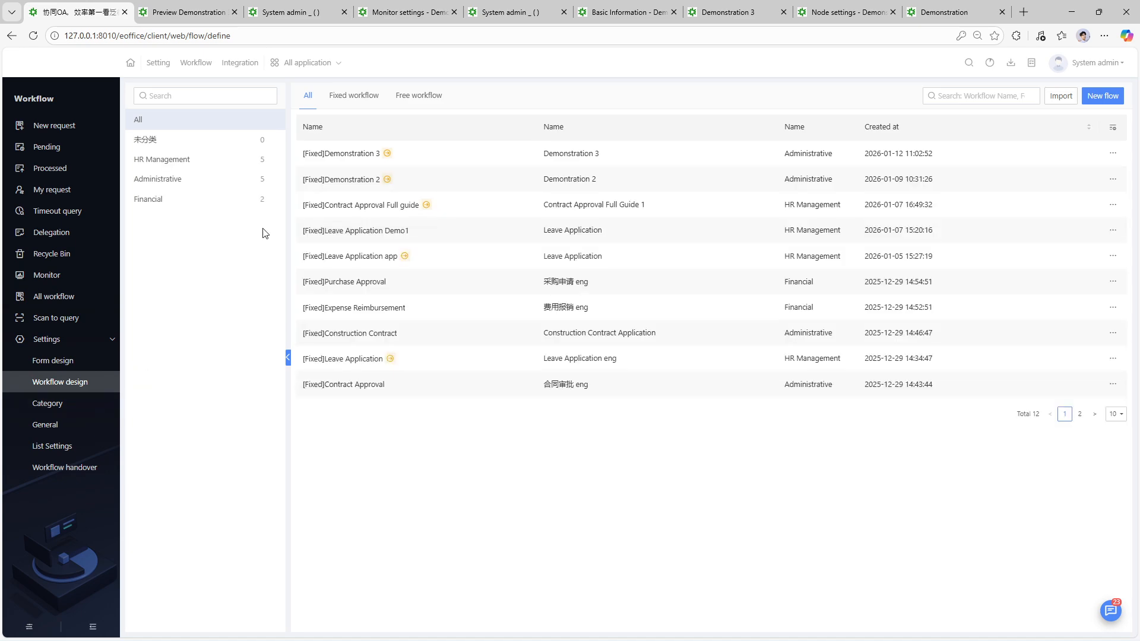
- Toggle outsend data on and back off in the Demonstration 3 workflow's Outsend data settings
{"action": "left_click", "coordinate": [350, 158]}
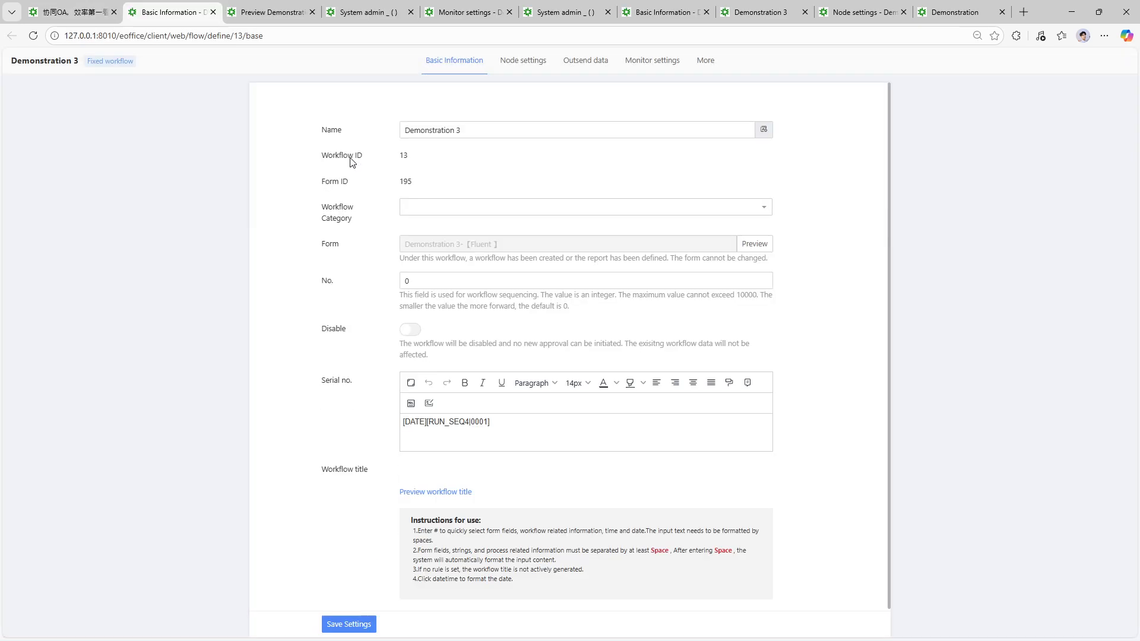
{"action": "left_click", "coordinate": [587, 62]}
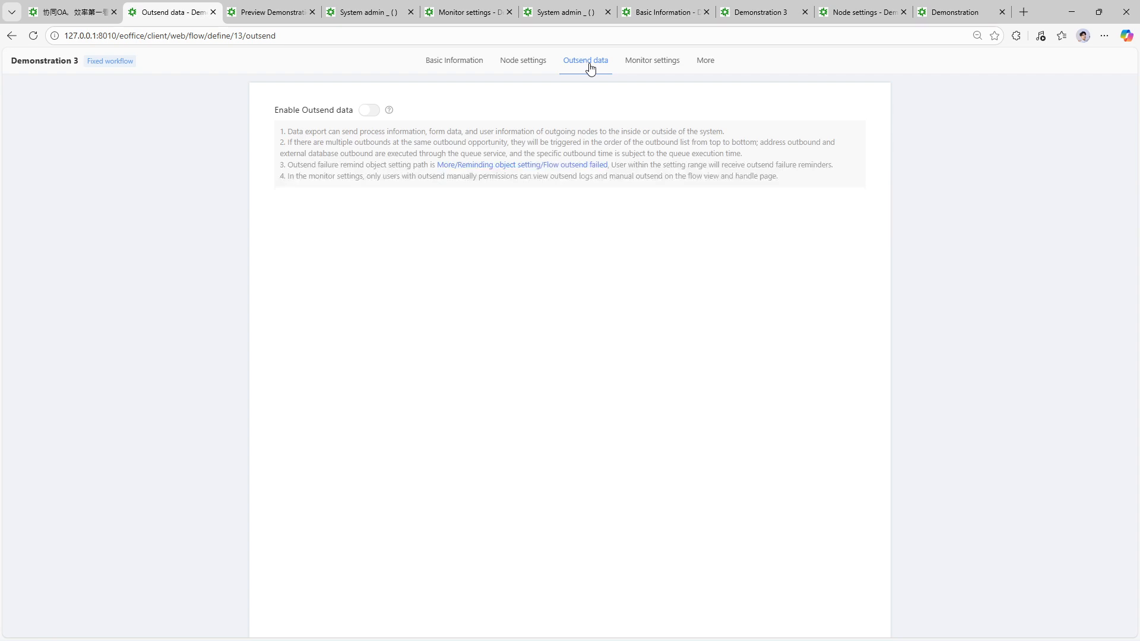
{"action": "left_click", "coordinate": [370, 112]}
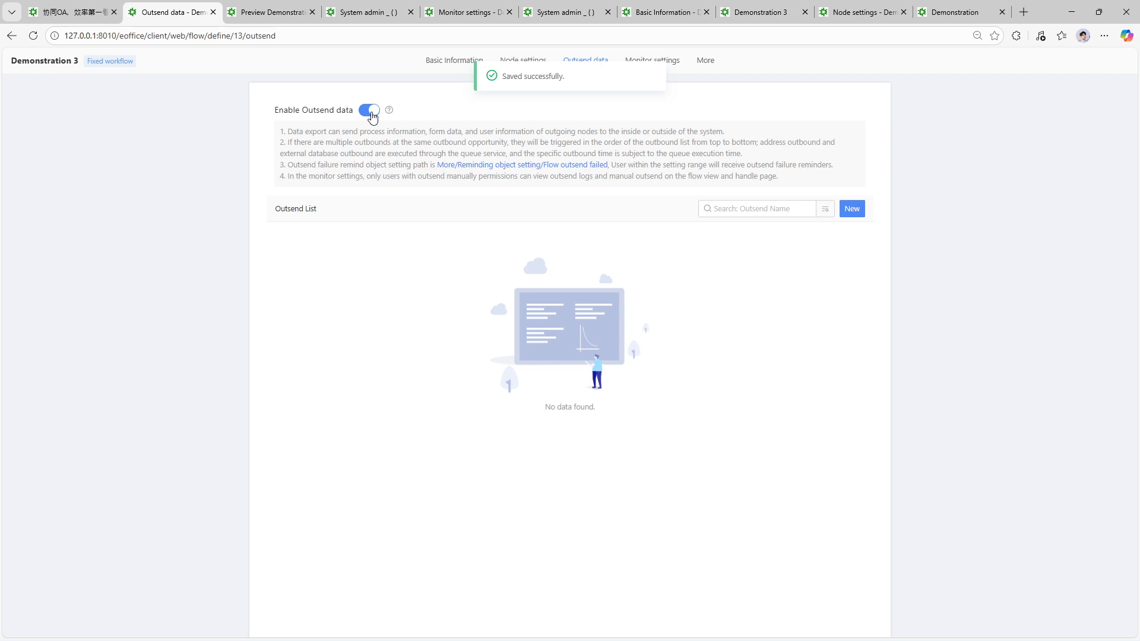
{"action": "left_click", "coordinate": [371, 112]}
- Recheck the outsend data tab, then open App Studio from All applications
{"action": "left_click", "coordinate": [71, 12]}
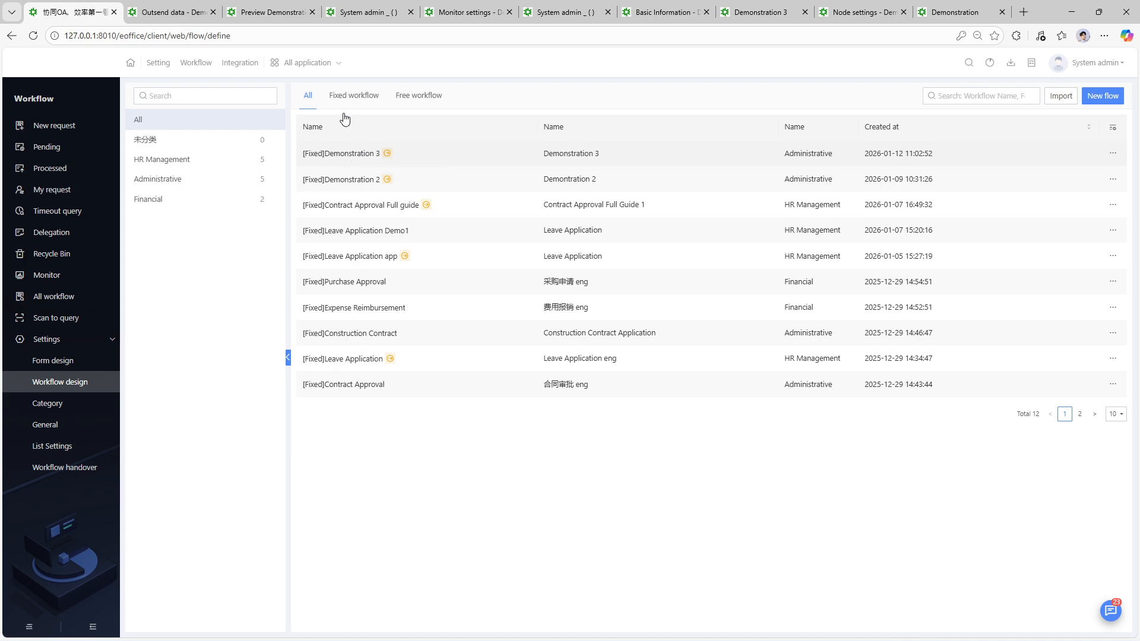
{"action": "left_click", "coordinate": [169, 12]}
{"action": "left_click", "coordinate": [68, 5]}
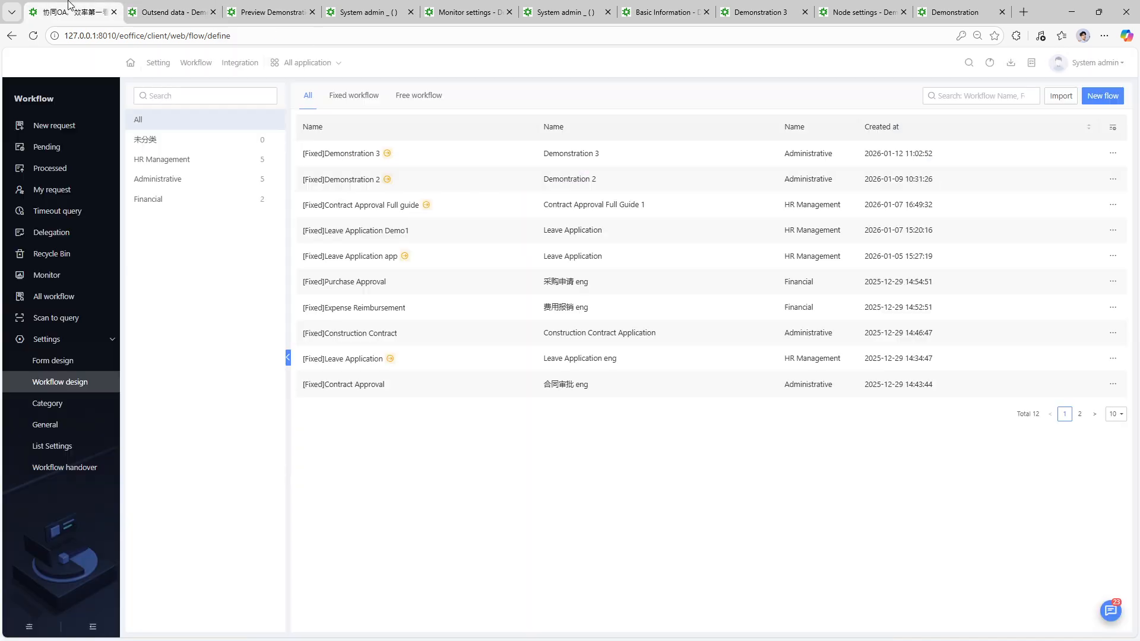
{"action": "left_click", "coordinate": [290, 63]}
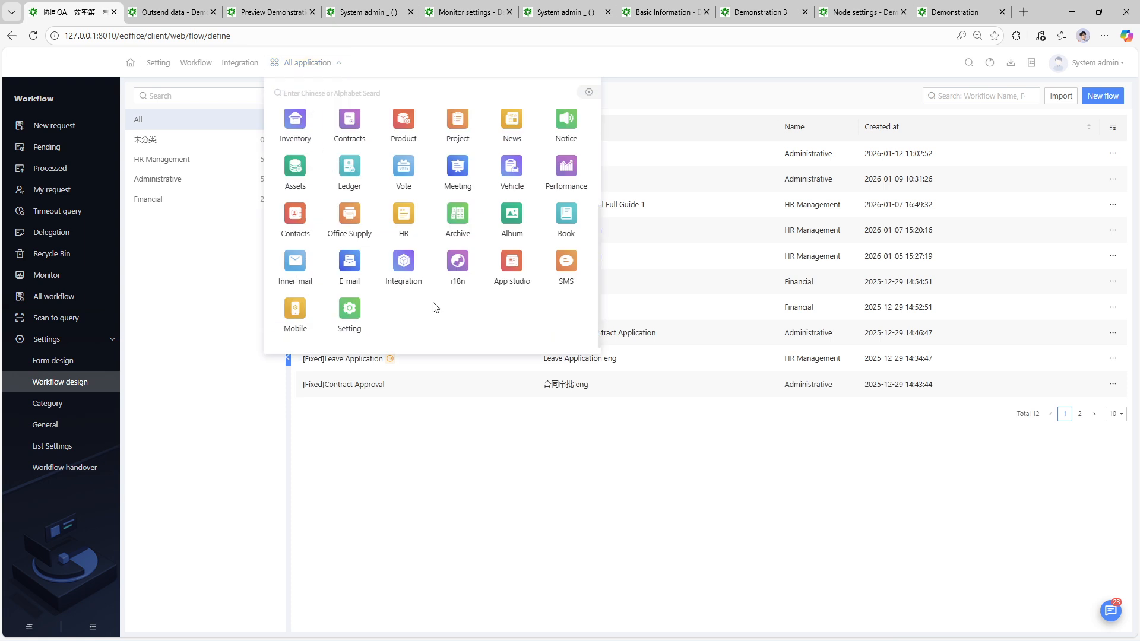
{"action": "left_click", "coordinate": [511, 271]}
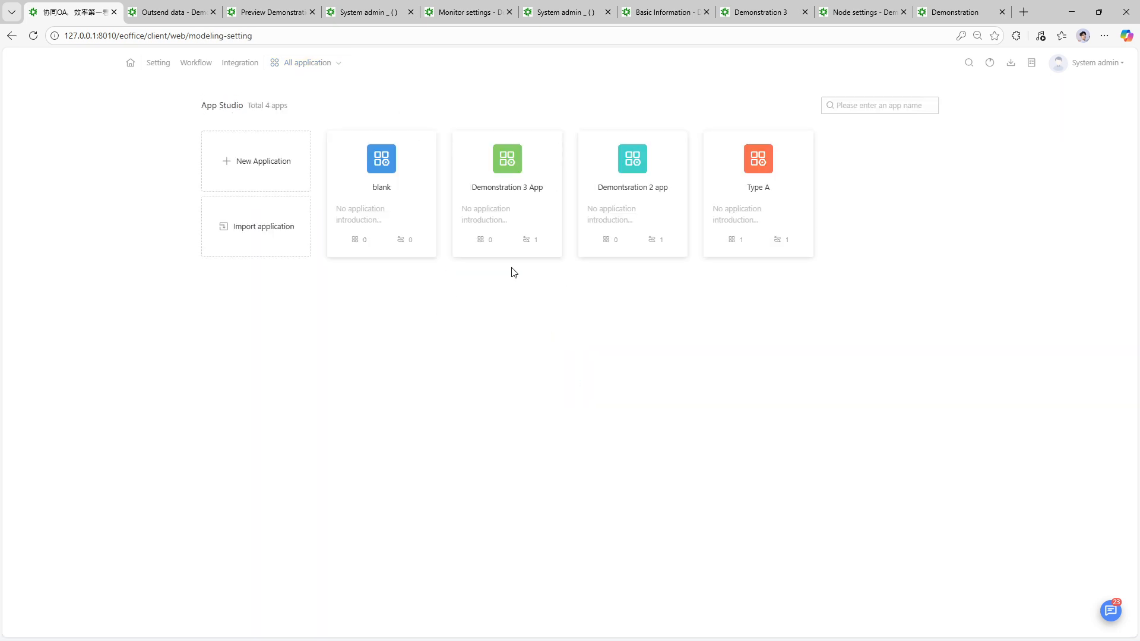
- Create a Blank-type module named 'Demonstation 3 Listing' in the blank app
{"action": "left_click", "coordinate": [376, 178]}
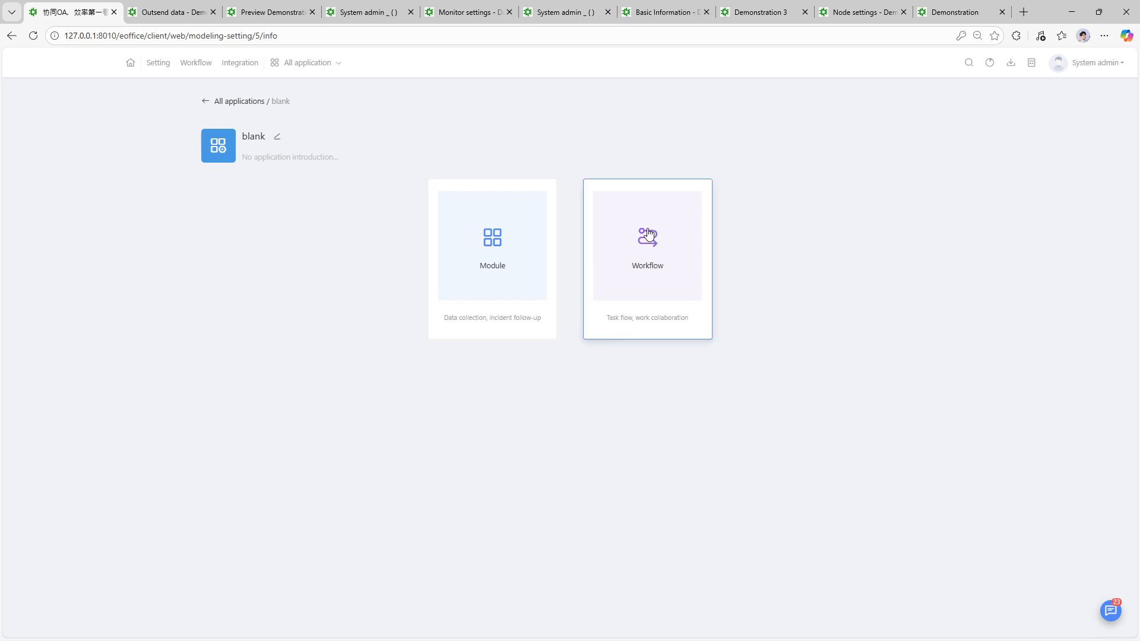
{"action": "left_click", "coordinate": [497, 240]}
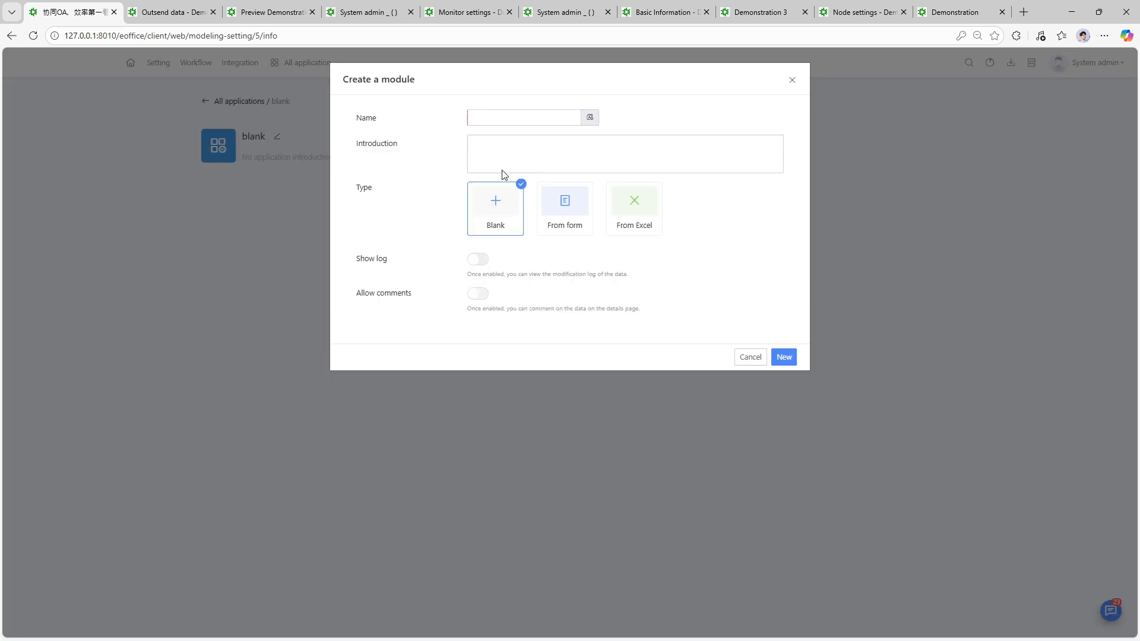
{"action": "left_click", "coordinate": [503, 121]}
{"action": "type", "text": "Demonstation 3 Listing"}
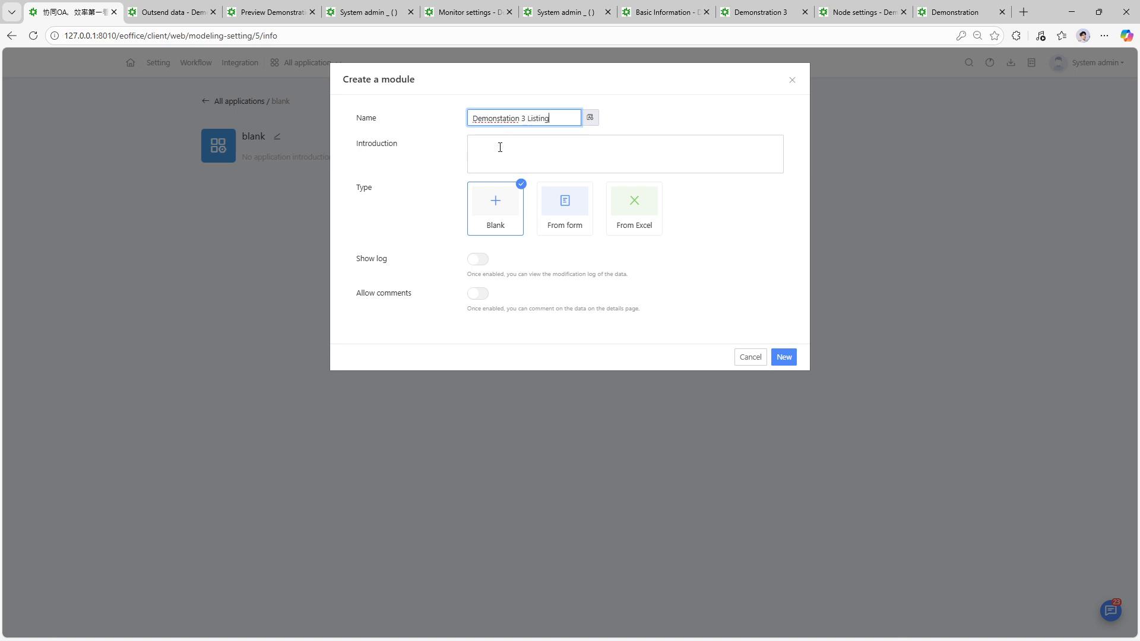
{"action": "left_click", "coordinate": [778, 359]}
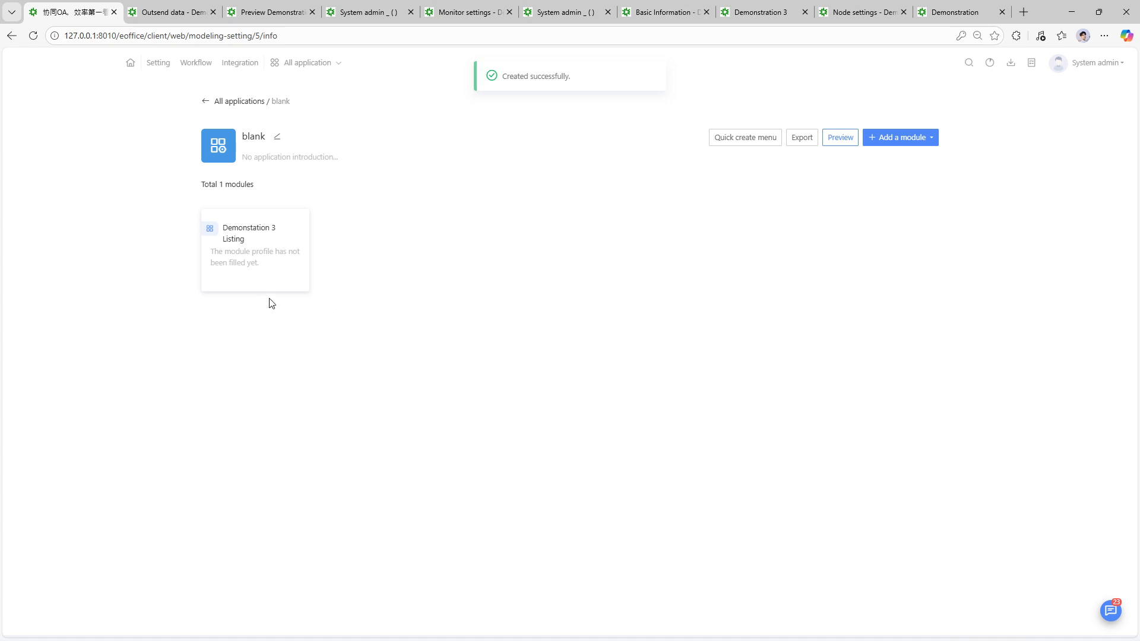
- Drag a System data field onto the Demonstation 3 Listing form, then return to the Workflow area
{"action": "left_click", "coordinate": [263, 255]}
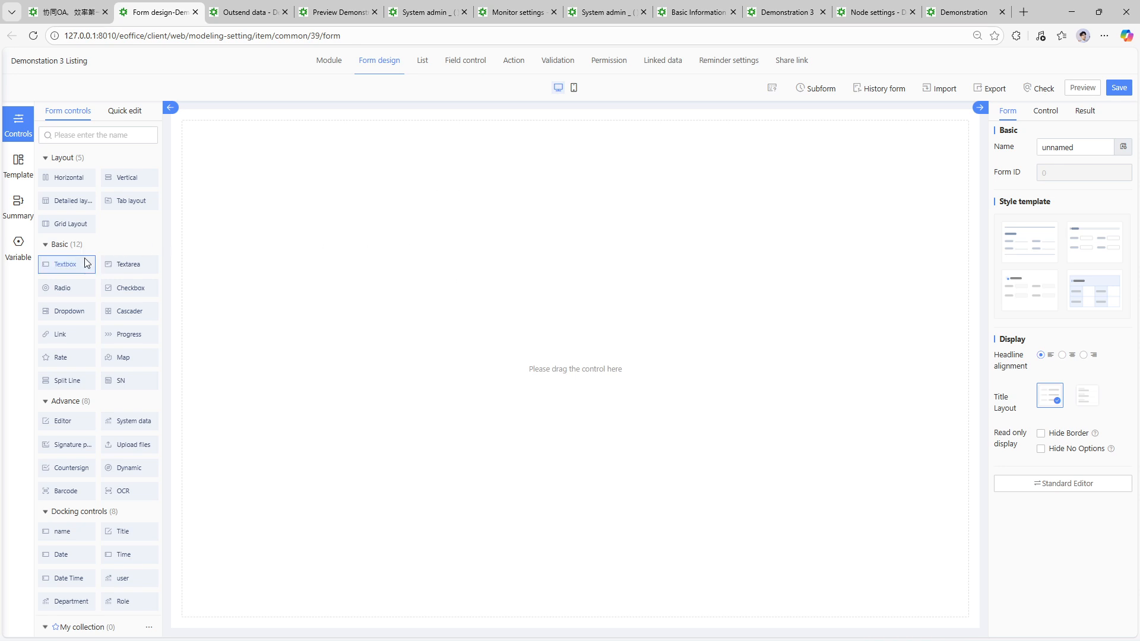
{"action": "left_click_drag", "start_coordinate": [129, 421], "coordinate": [270, 243]}
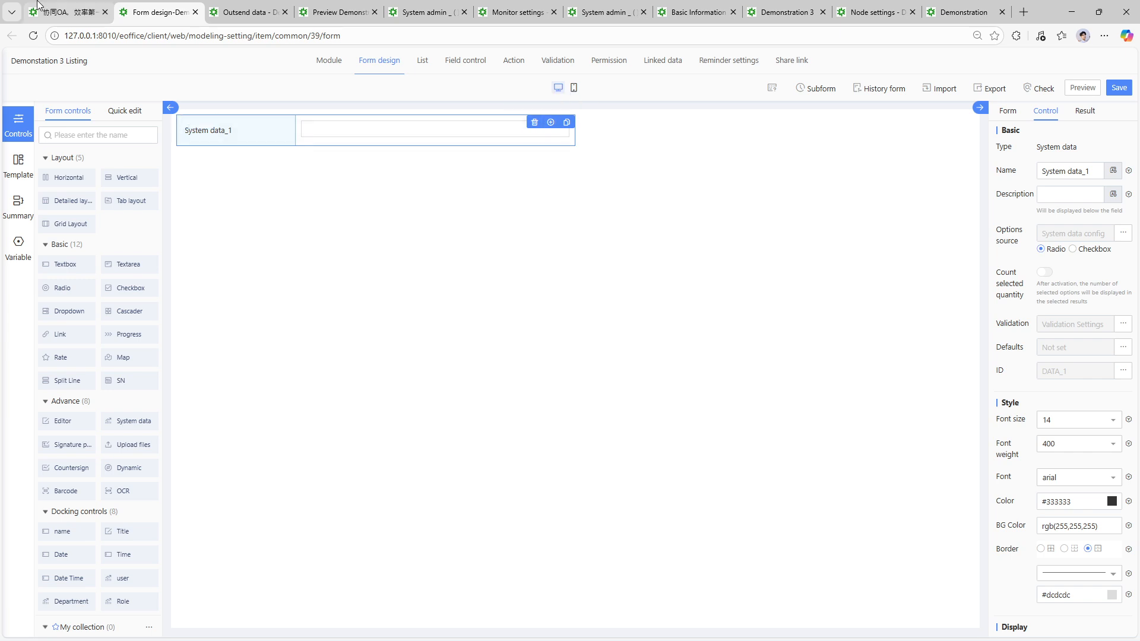
{"action": "left_click", "coordinate": [79, 5]}
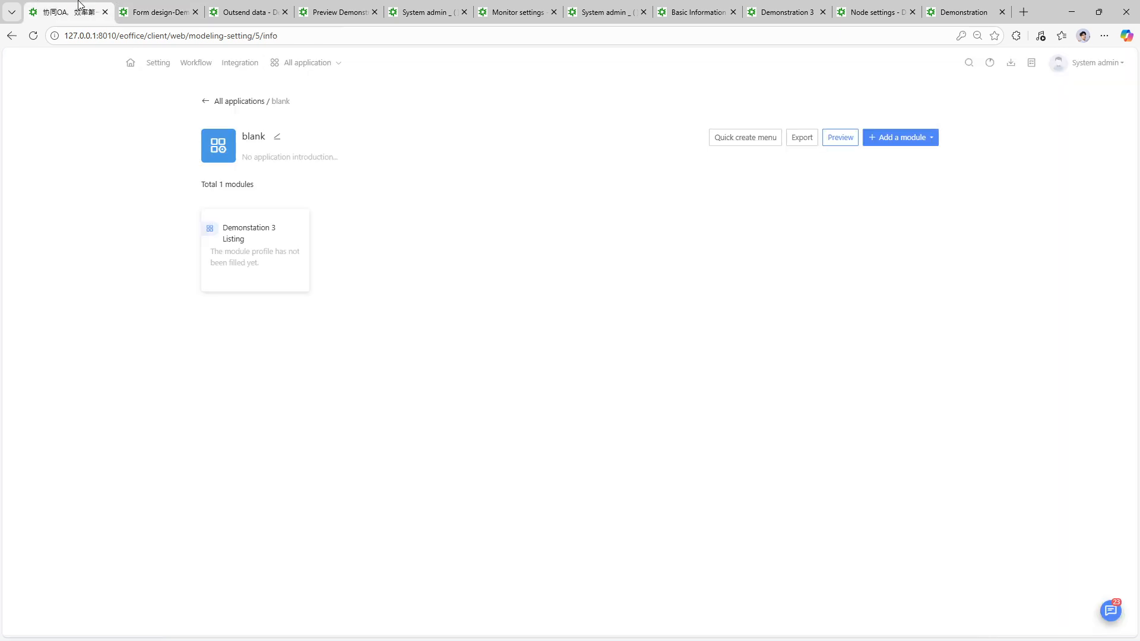
{"action": "left_click", "coordinate": [202, 65]}
- Export the Demonstration 3 form from the workflow form list
{"action": "left_click", "coordinate": [79, 362]}
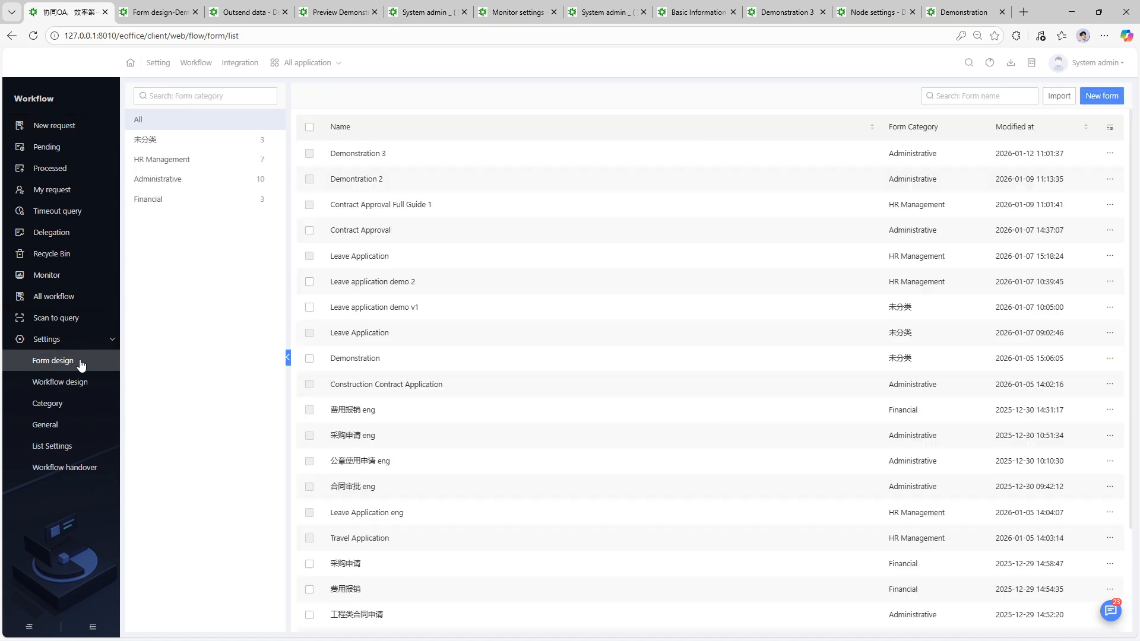
{"action": "left_click", "coordinate": [1109, 153]}
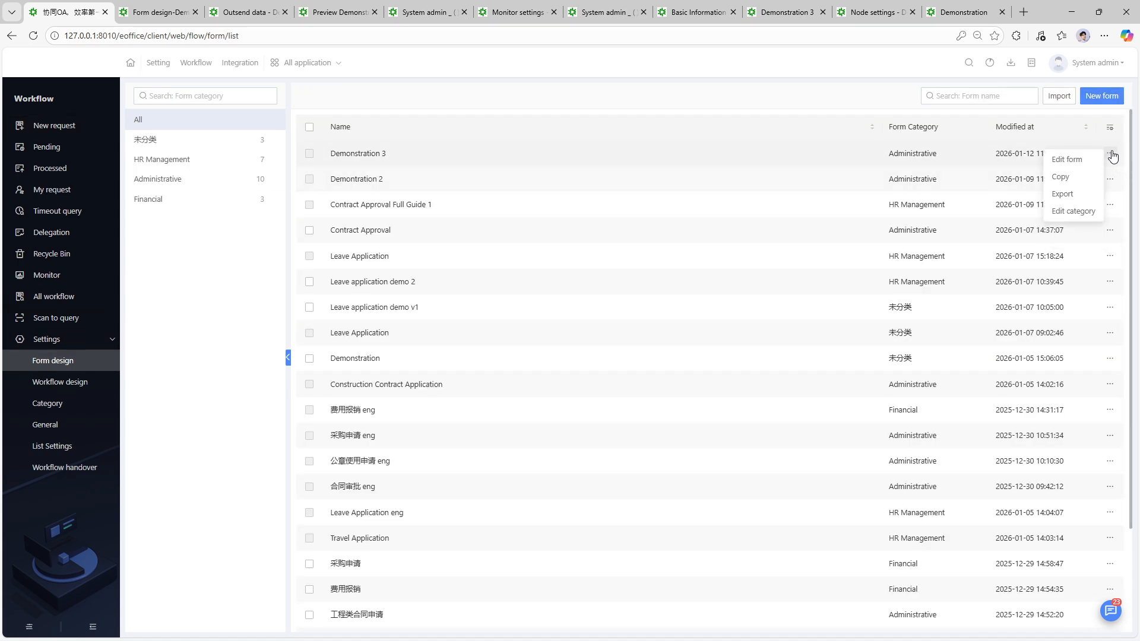
{"action": "left_click", "coordinate": [1066, 195]}
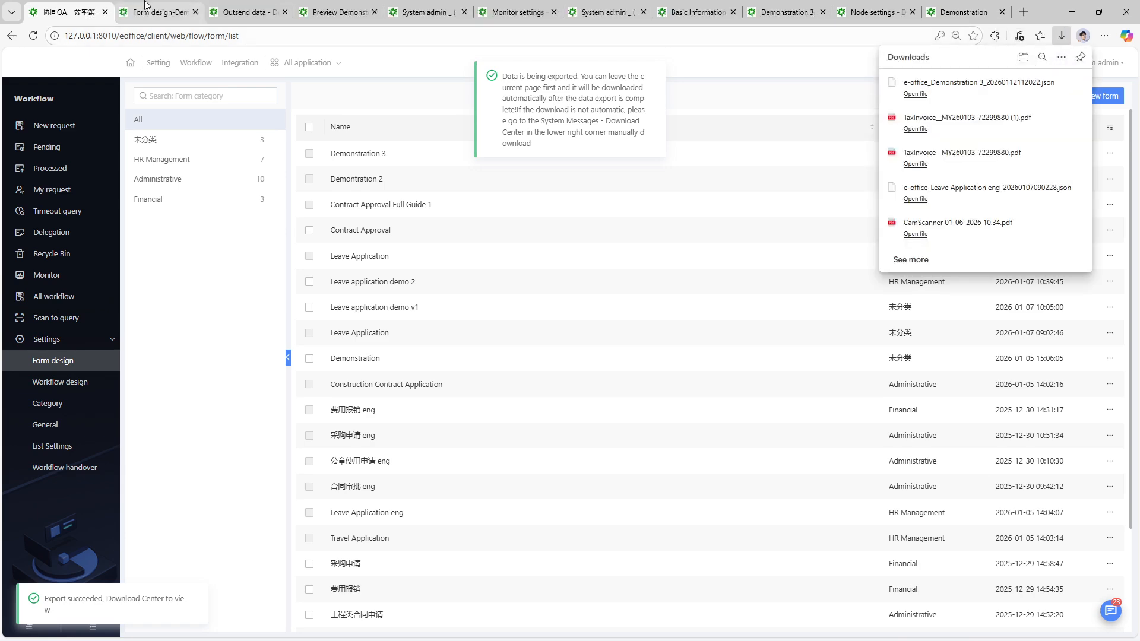
- Replace System data_1 with the imported Demonstration 3 form JSON and save the listing form
{"action": "left_click", "coordinate": [249, 7]}
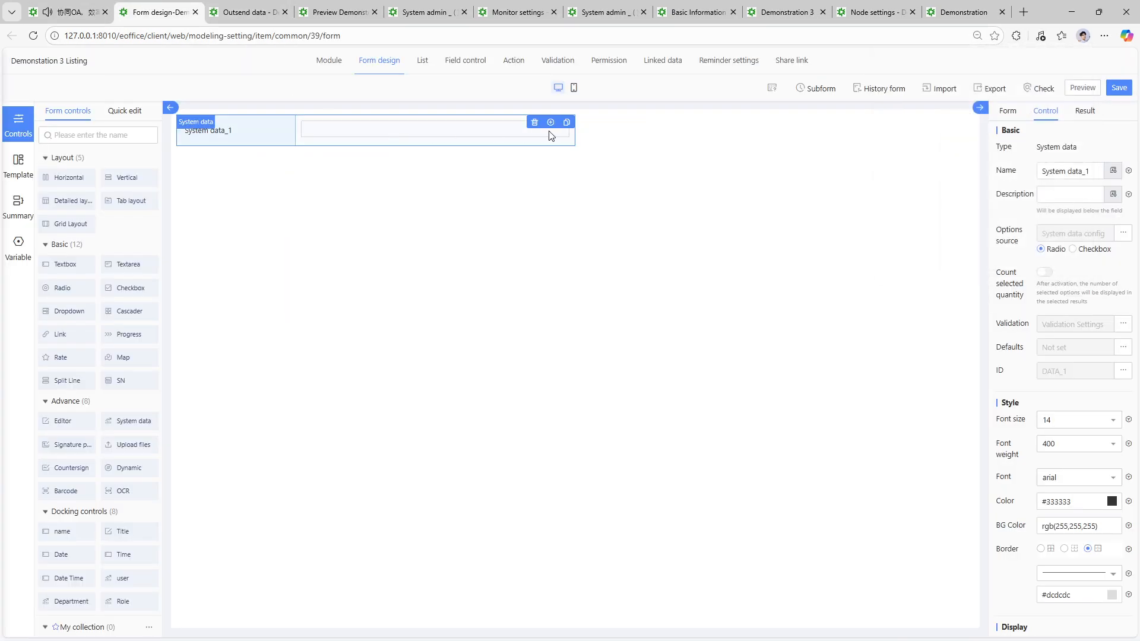
{"action": "left_click", "coordinate": [534, 121]}
{"action": "left_click", "coordinate": [945, 88]}
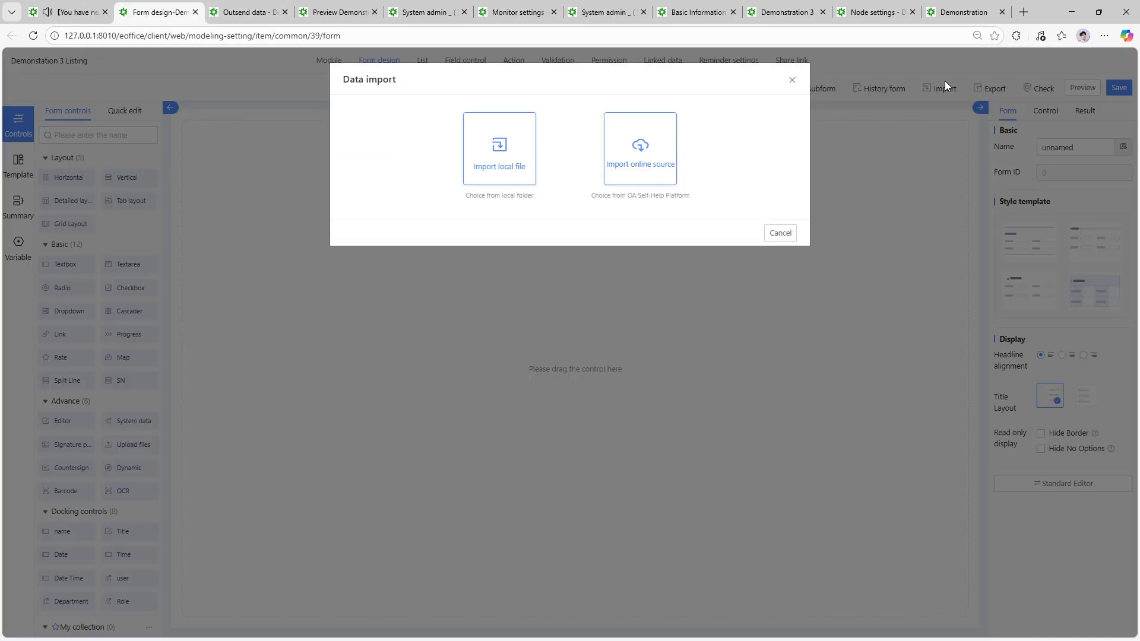
{"action": "left_click", "coordinate": [521, 158]}
{"action": "left_click", "coordinate": [123, 119]}
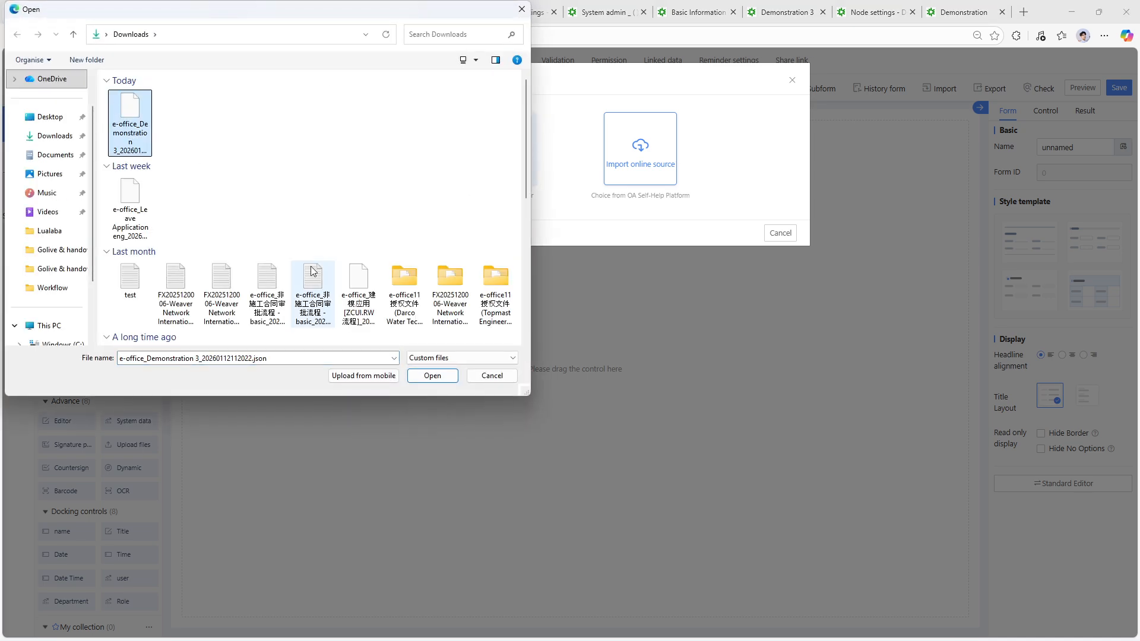
{"action": "left_click", "coordinate": [412, 377]}
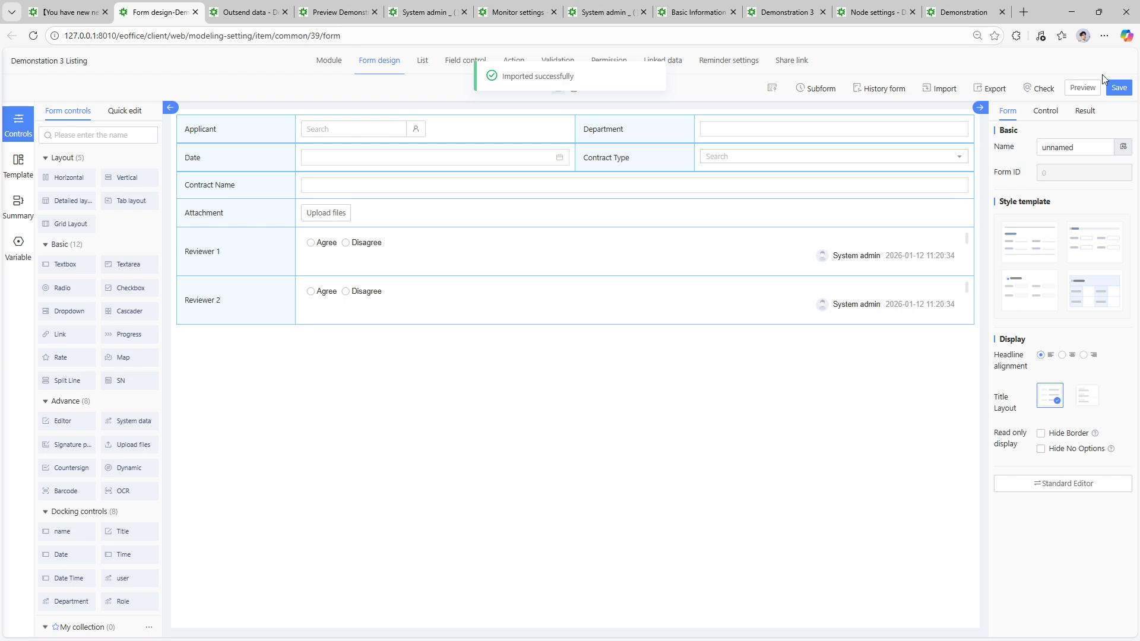
{"action": "left_click", "coordinate": [1117, 89]}
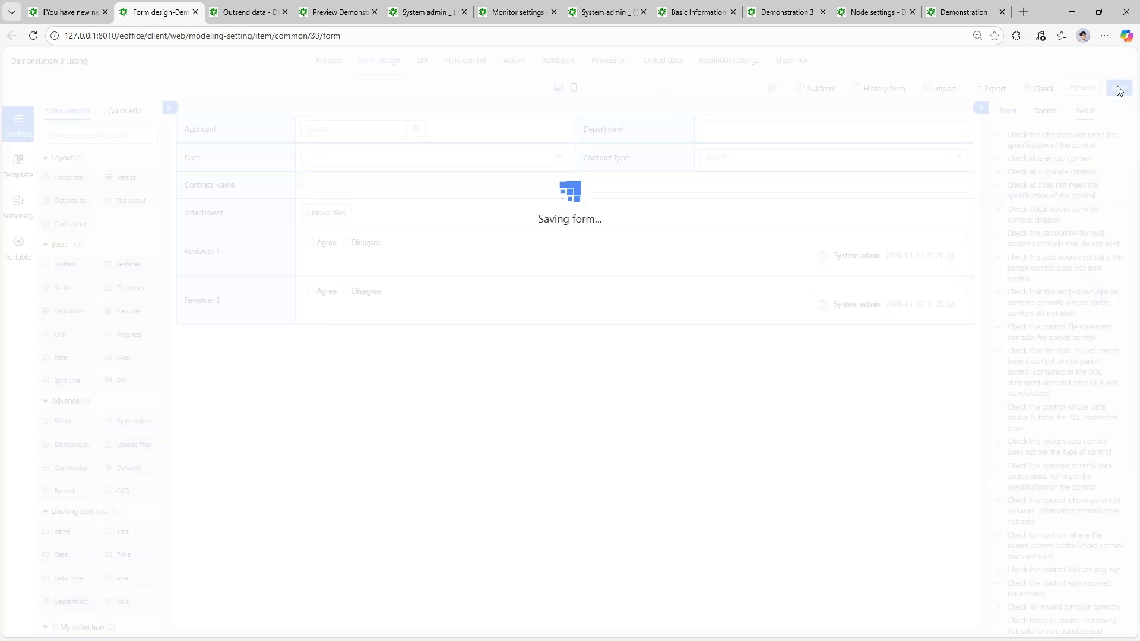
{"action": "left_click", "coordinate": [426, 64]}
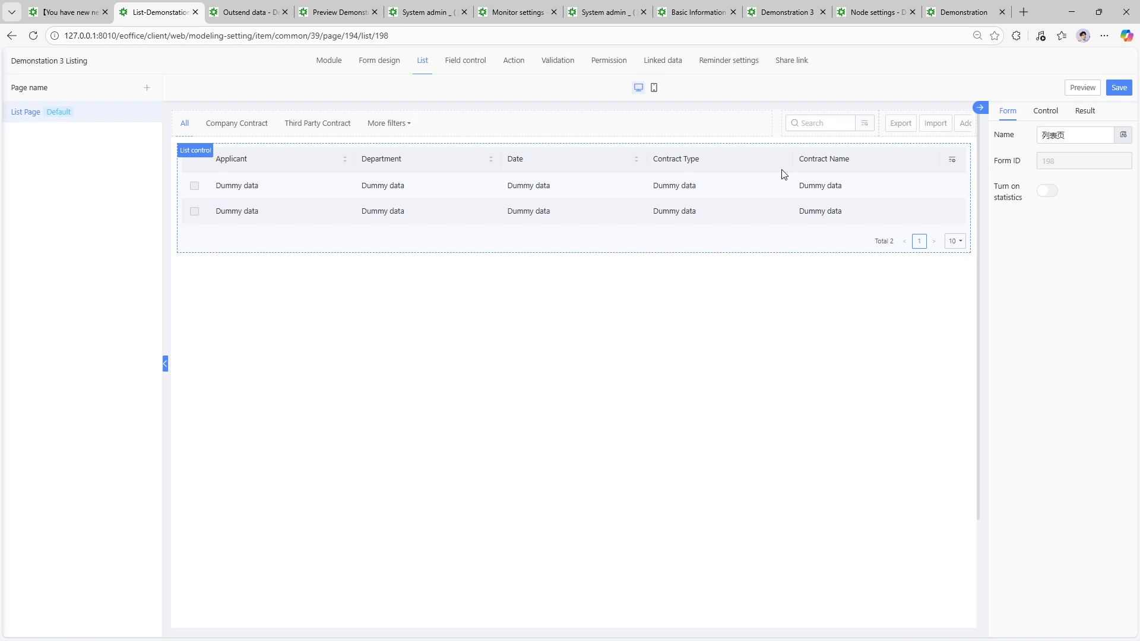
- Open the Field control permissions for the Demonstation 3 Listing module
{"action": "left_click", "coordinate": [473, 62]}
- Save the Demonstation 3 Listing form design via its Action settings
{"action": "left_click", "coordinate": [518, 63]}
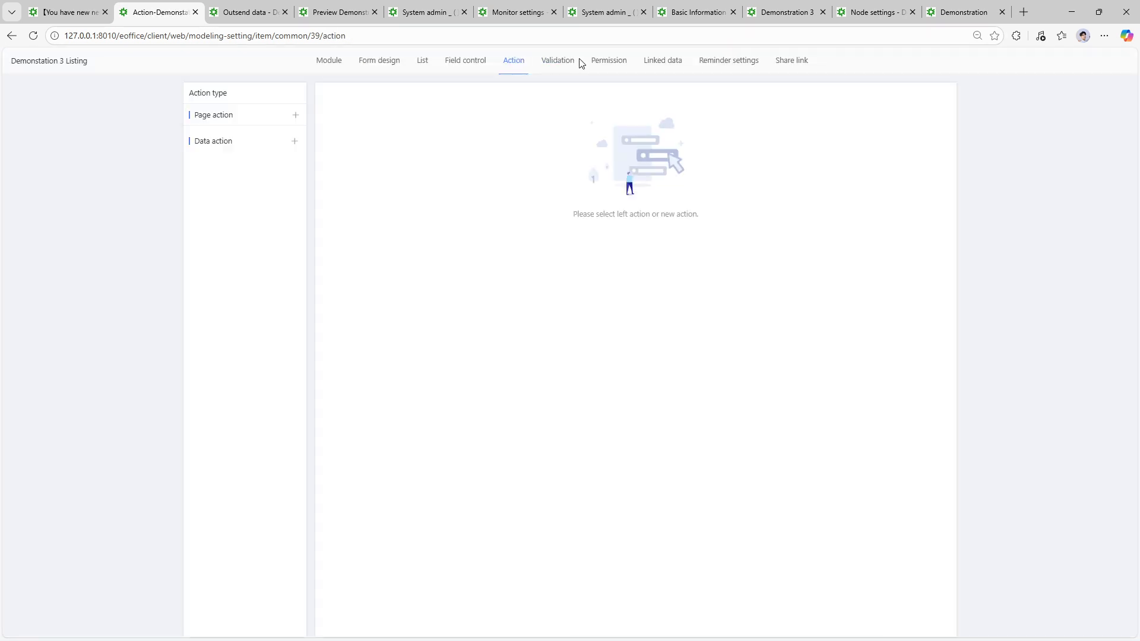
{"action": "left_click", "coordinate": [395, 70]}
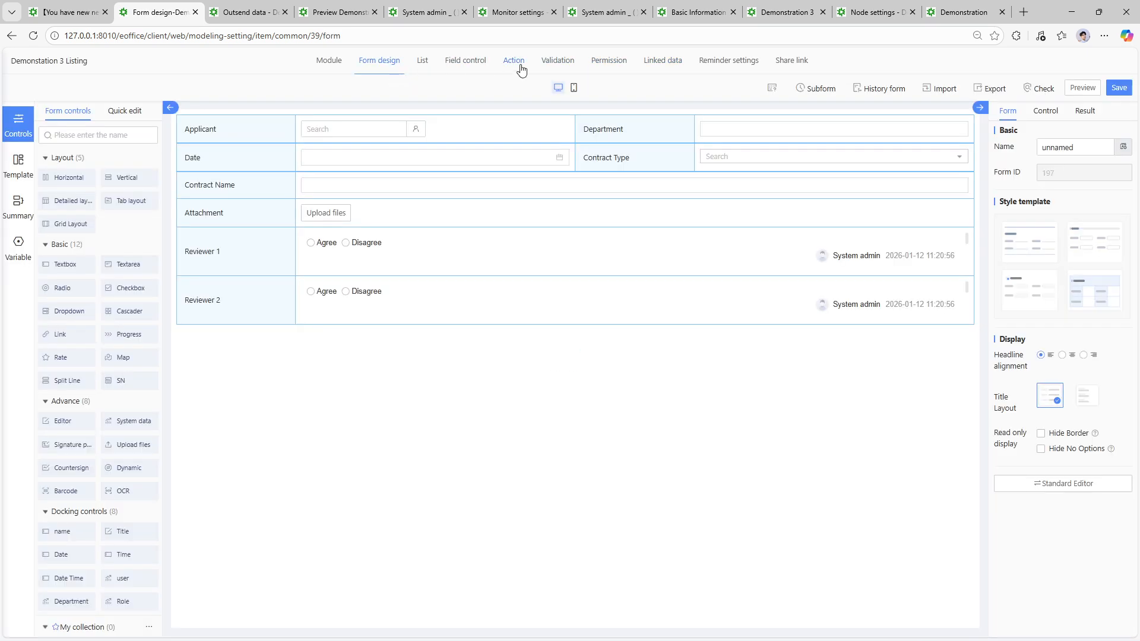
{"action": "left_click", "coordinate": [1119, 87]}
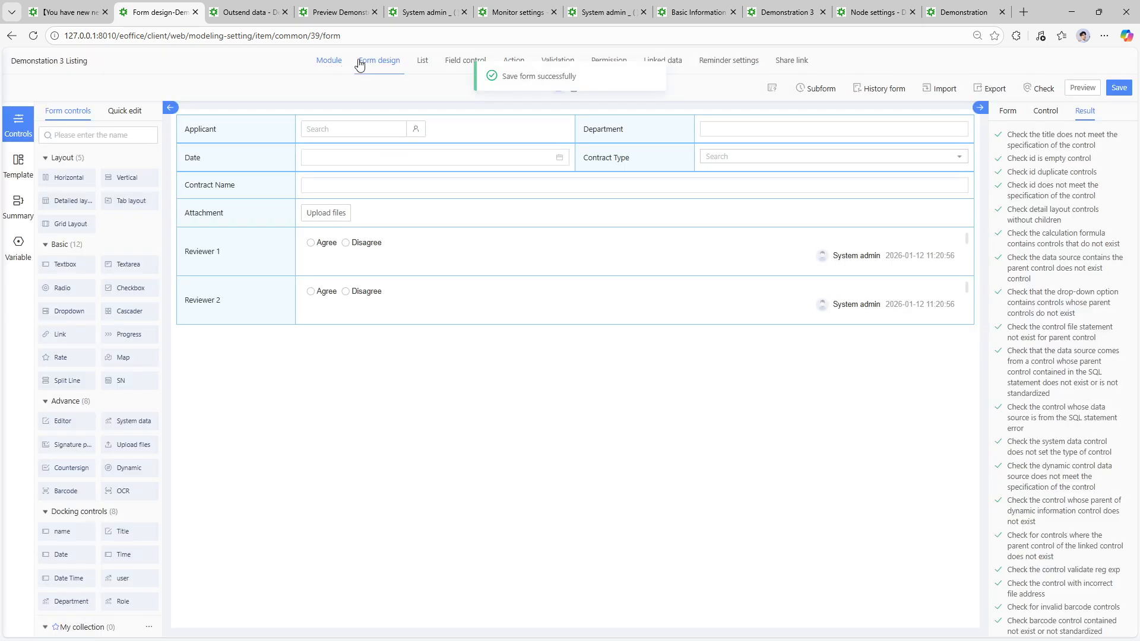
- Preview the listing form, then close the designer, leaving the workflow form list showing
{"action": "left_click", "coordinate": [101, 5]}
{"action": "left_click", "coordinate": [160, 7]}
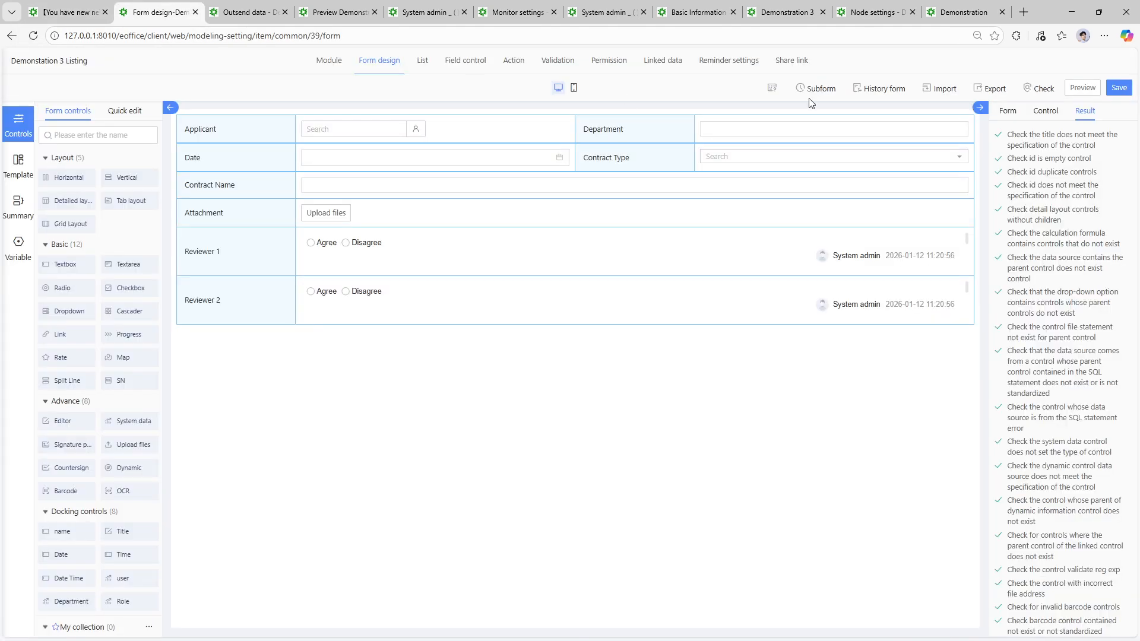
{"action": "left_click", "coordinate": [1095, 91]}
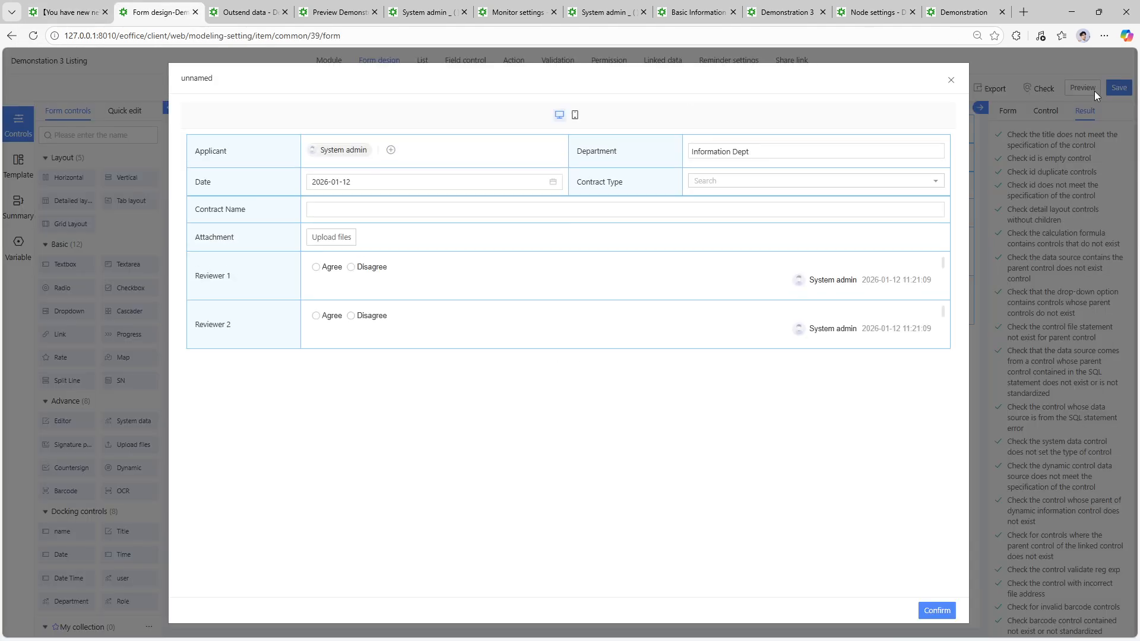
{"action": "left_click", "coordinate": [950, 80]}
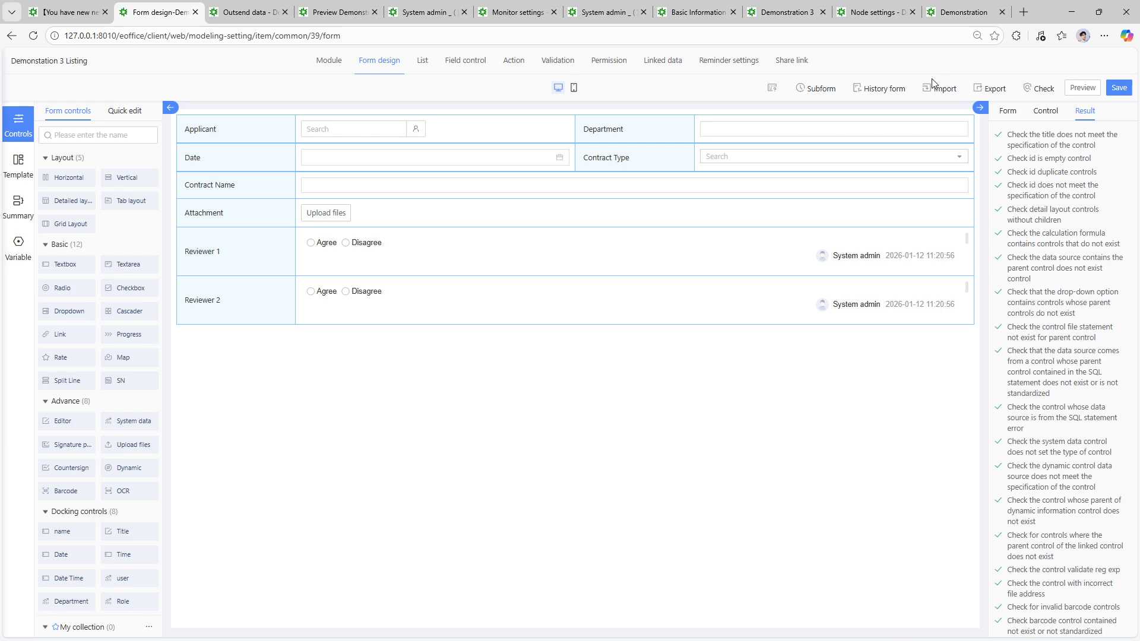
{"action": "left_click", "coordinate": [102, 7]}
{"action": "left_click", "coordinate": [195, 11]}
- Open App Studio and close the old outsend data and Demonstration preview tabs
{"action": "left_click", "coordinate": [314, 64]}
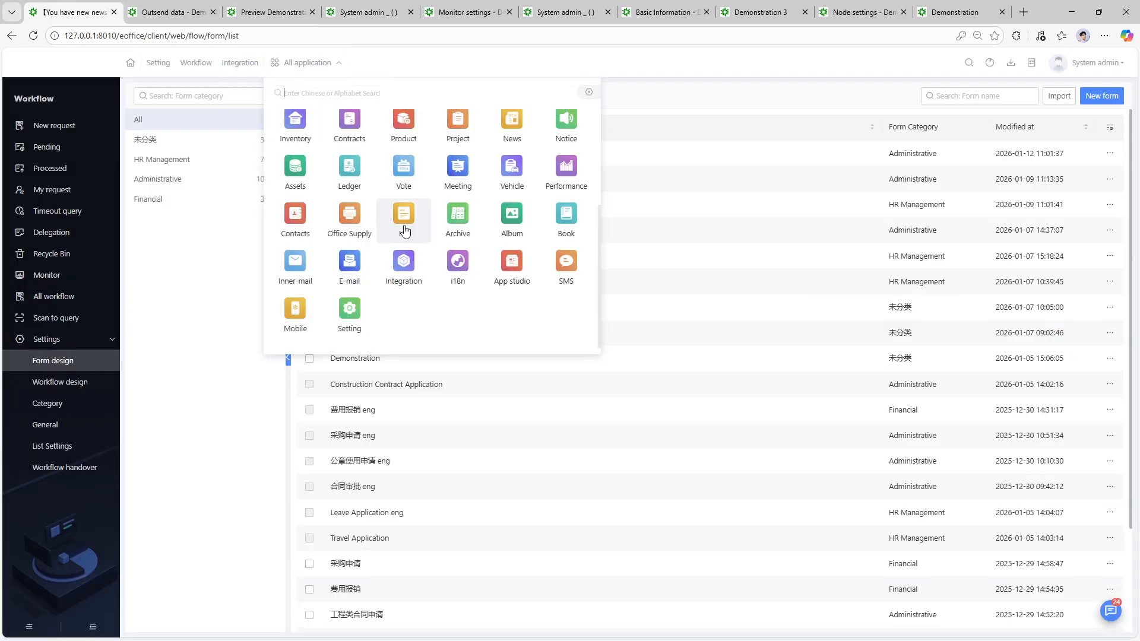
{"action": "left_click", "coordinate": [504, 283]}
{"action": "left_click", "coordinate": [204, 12]}
{"action": "left_click", "coordinate": [214, 13]}
{"action": "left_click", "coordinate": [214, 13]}
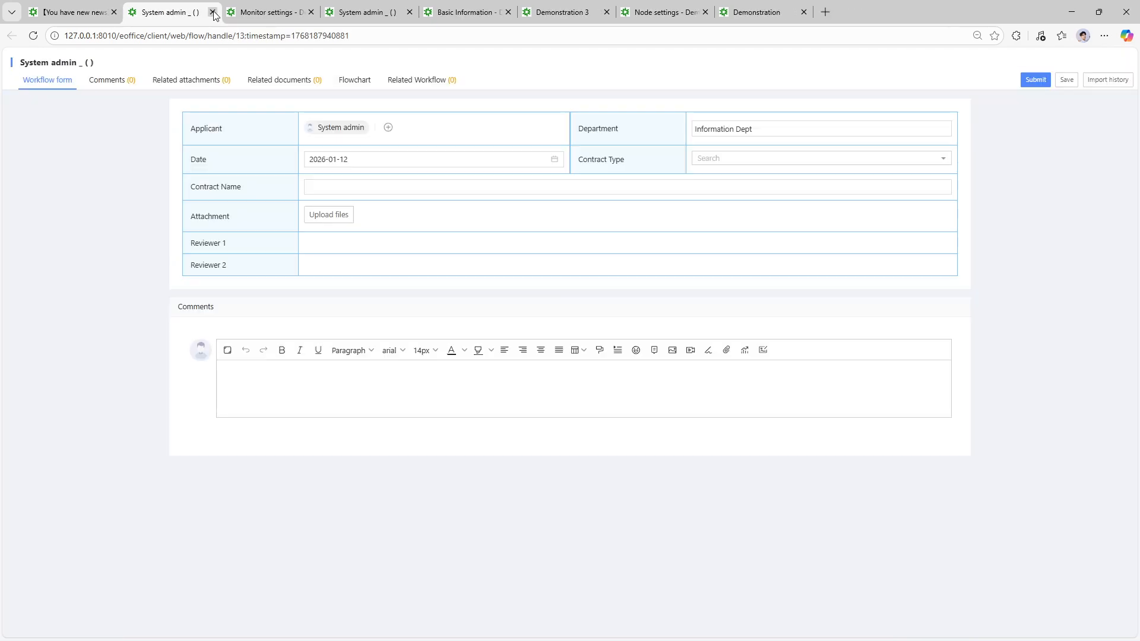
{"action": "left_click", "coordinate": [78, 9]}
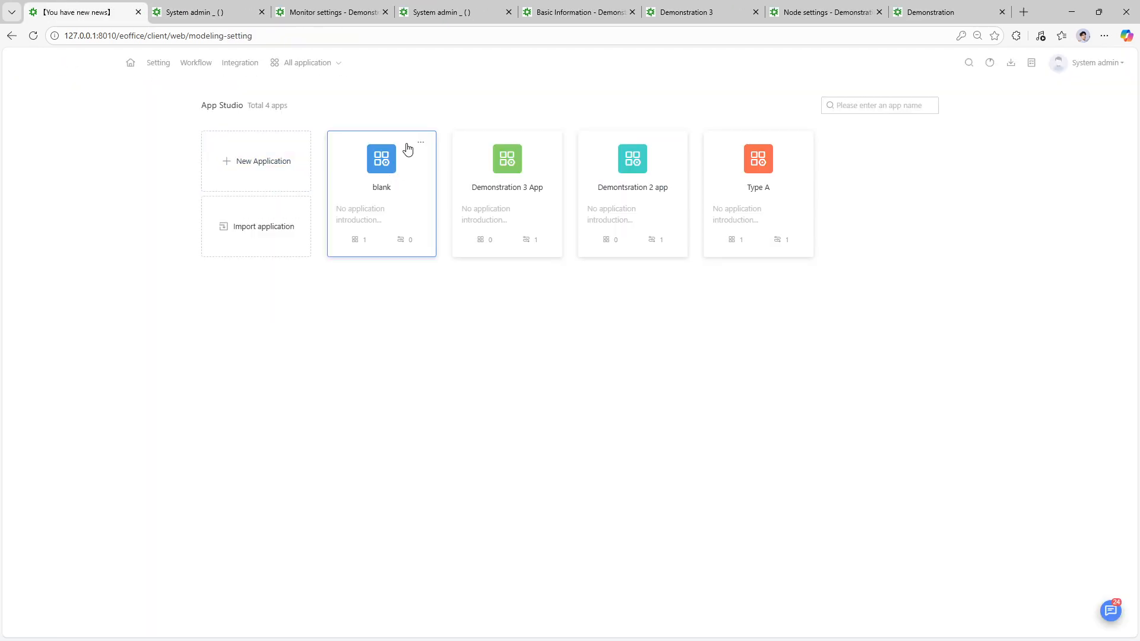
- Preview the blank app to confirm Demonstation 3 Listing is empty, then open Workflow design
{"action": "left_click", "coordinate": [421, 142]}
{"action": "left_click", "coordinate": [393, 178]}
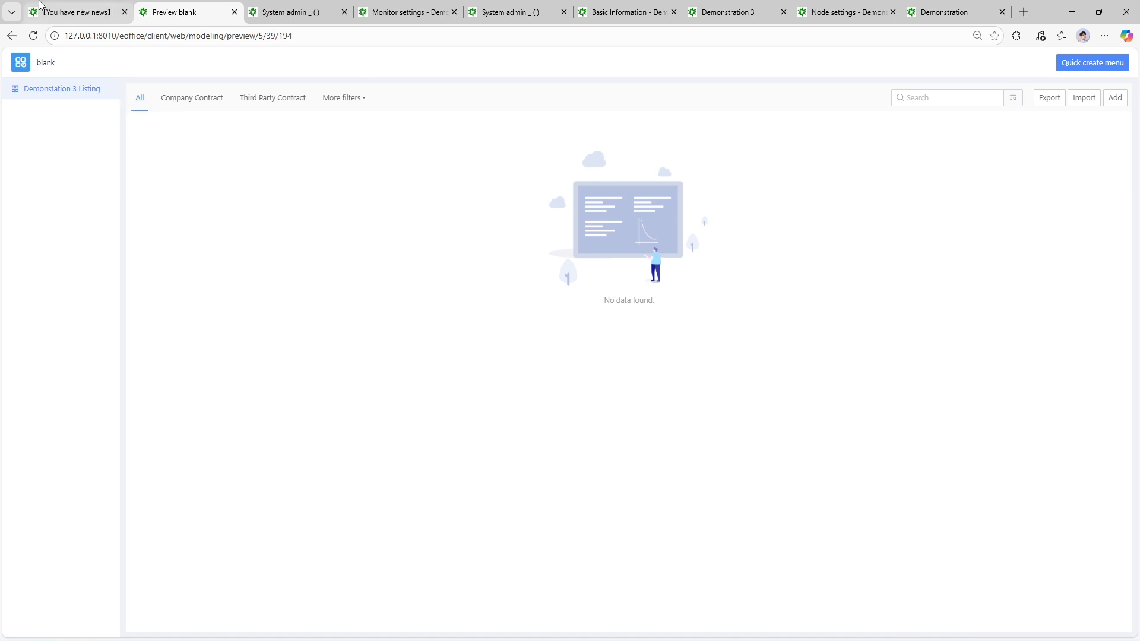
{"action": "left_click", "coordinate": [40, 4]}
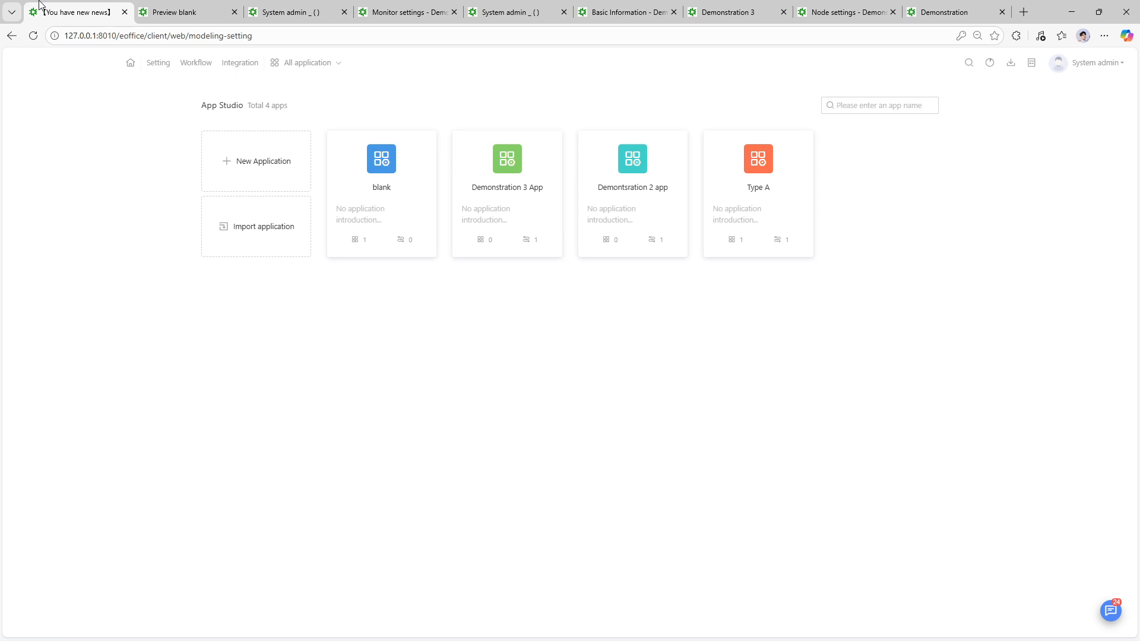
{"action": "left_click", "coordinate": [196, 71]}
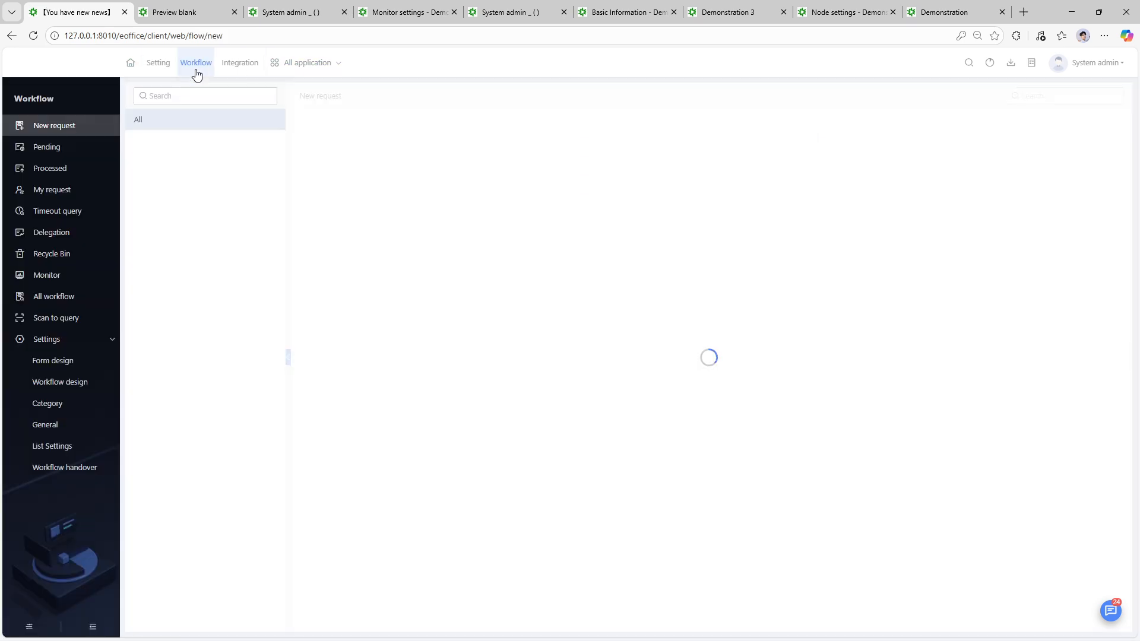
{"action": "left_click", "coordinate": [74, 383]}
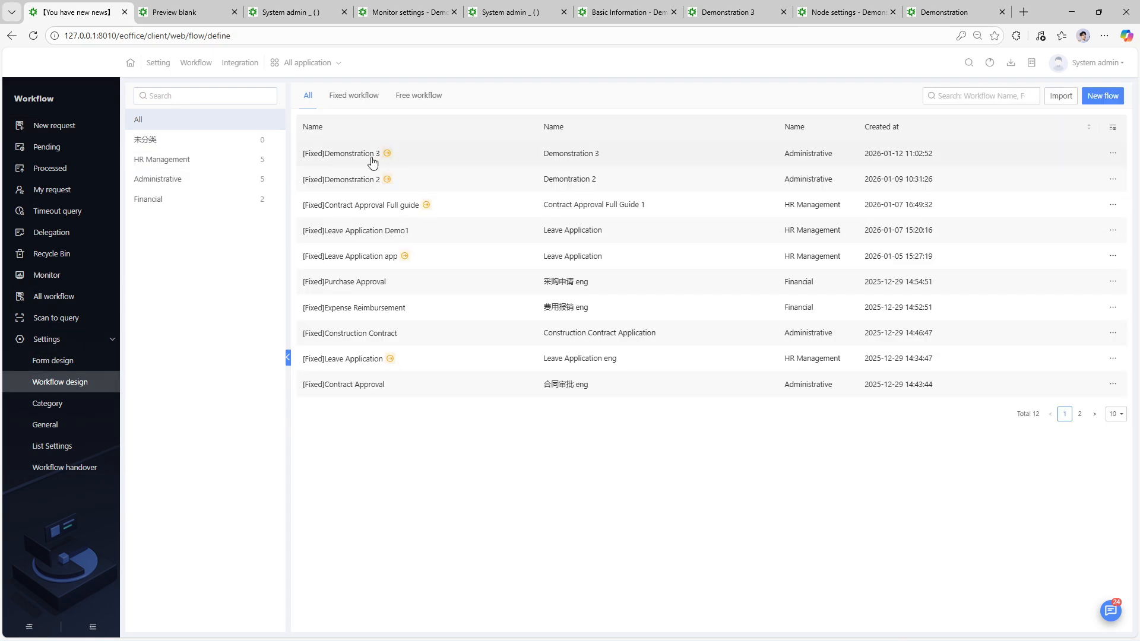
- Enable Outsend data in the Demonstration 3 workflow settings
{"action": "left_click", "coordinate": [355, 157]}
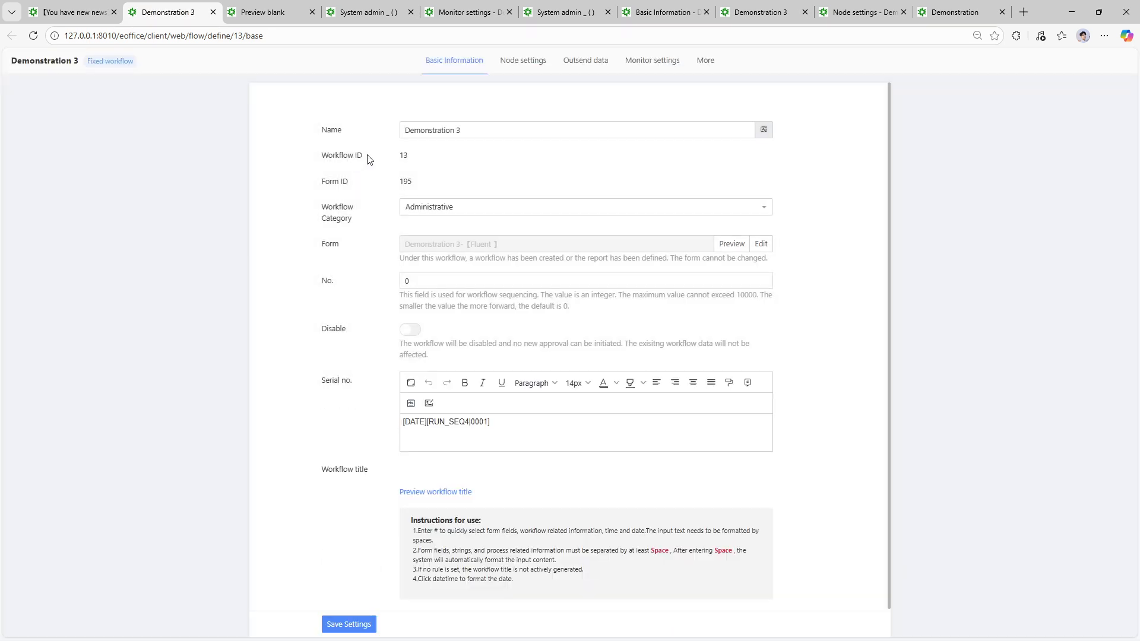
{"action": "left_click", "coordinate": [579, 60]}
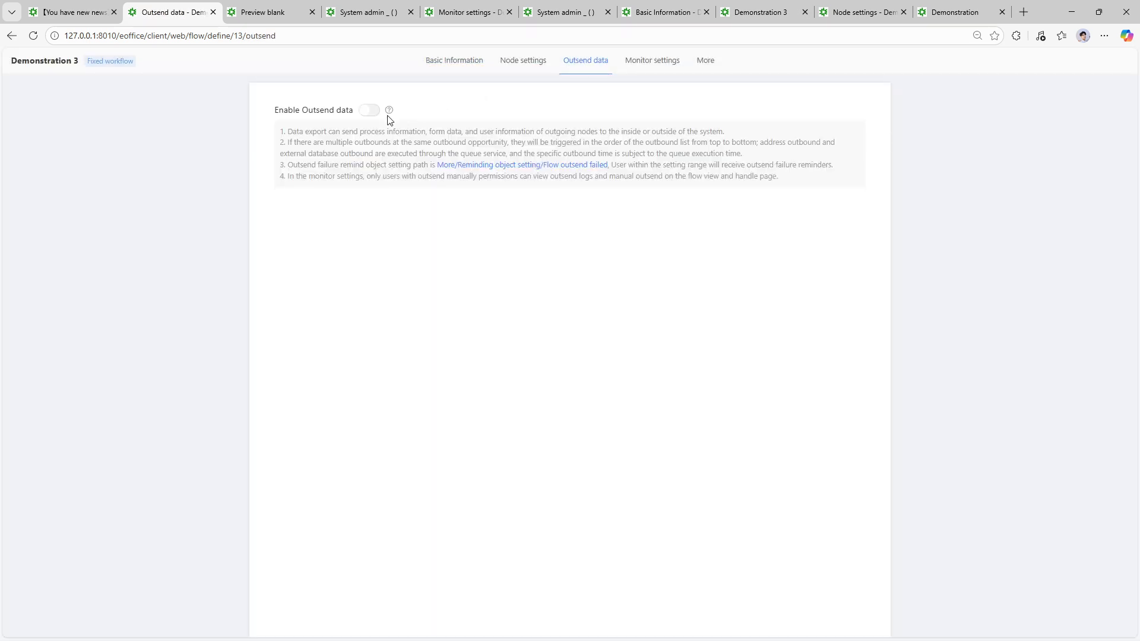
{"action": "left_click", "coordinate": [373, 112]}
- Add a new outsend triggered at node 3 Reviewer 2[51], sending to the internal system
{"action": "left_click", "coordinate": [845, 207]}
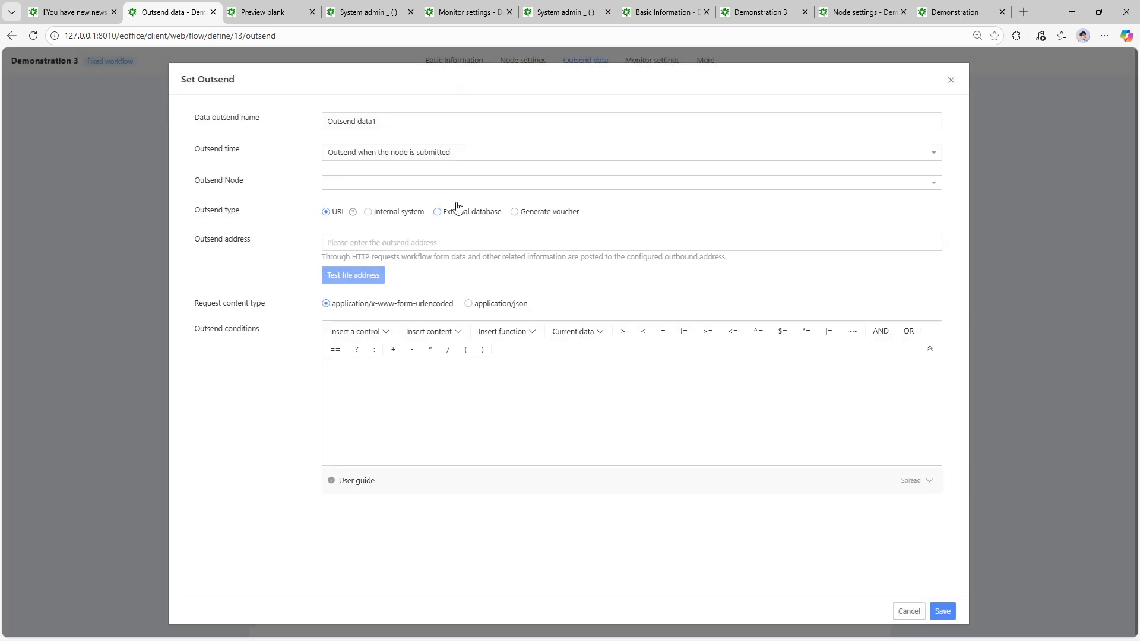
{"action": "left_click", "coordinate": [409, 184]}
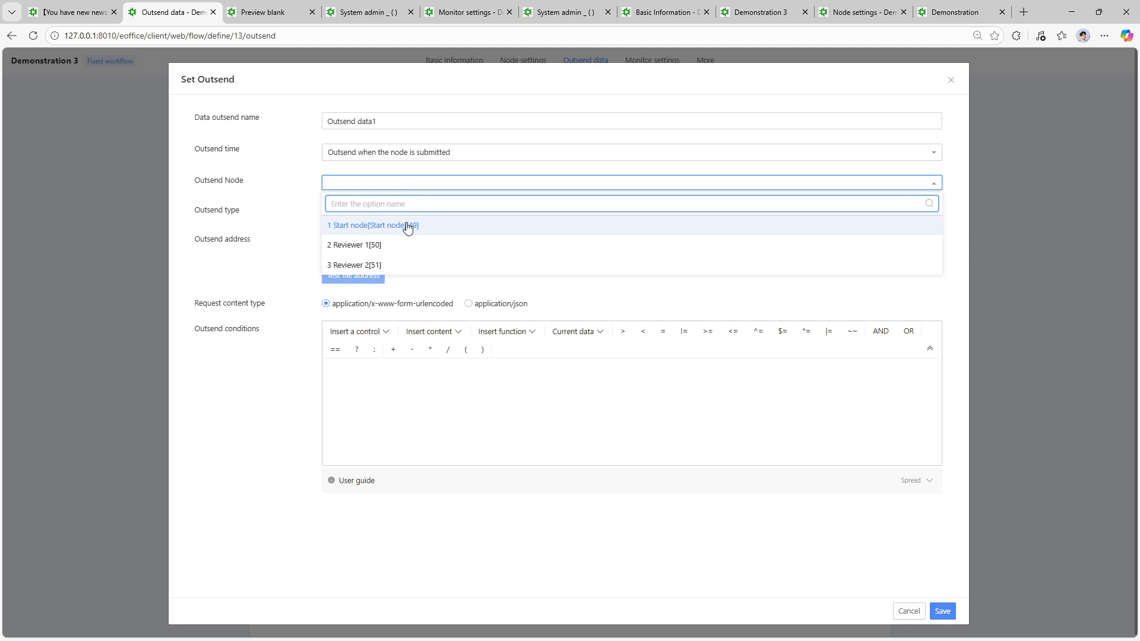
{"action": "left_click", "coordinate": [354, 266]}
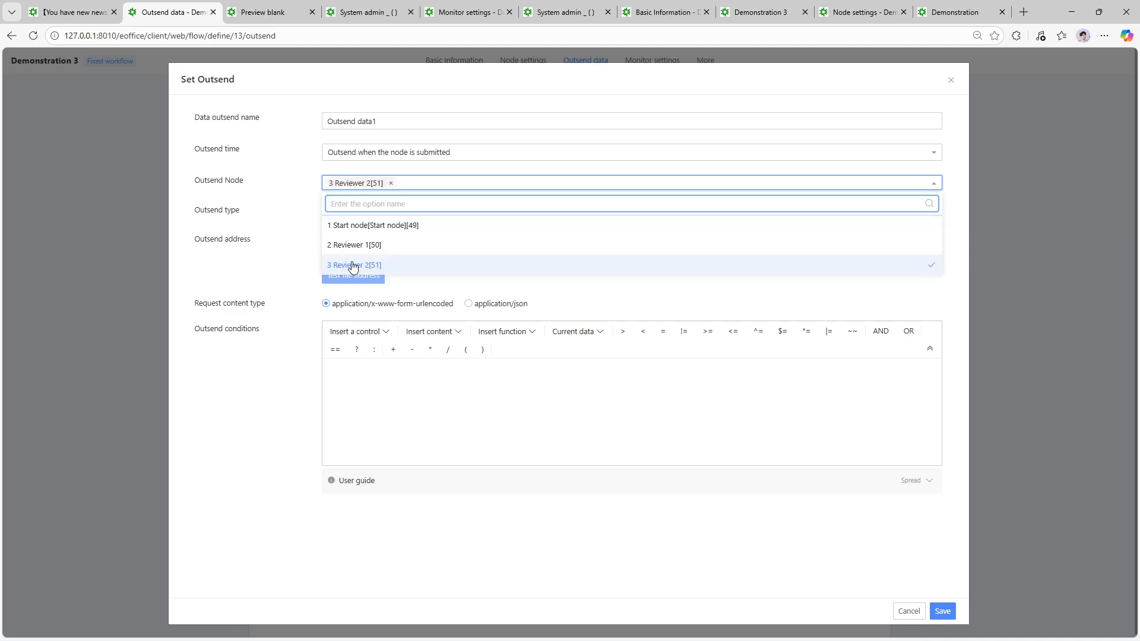
{"action": "left_click", "coordinate": [286, 240]}
{"action": "left_click", "coordinate": [401, 217]}
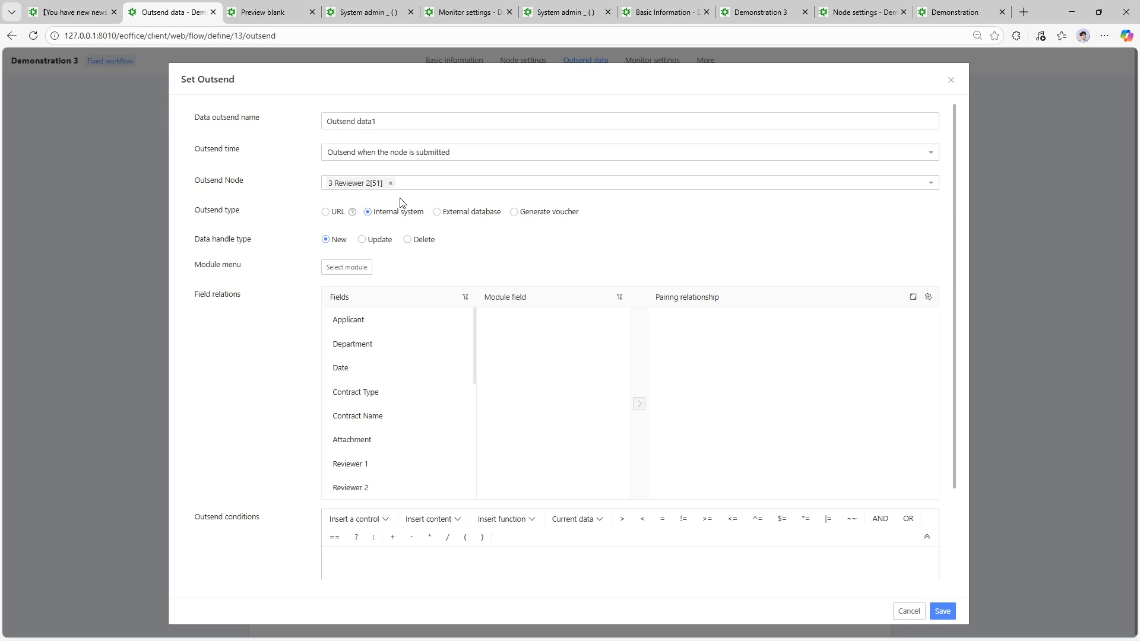
- Show the Outsend Node options for the Demonstration 3 outsend entry
{"action": "left_click", "coordinate": [429, 182]}
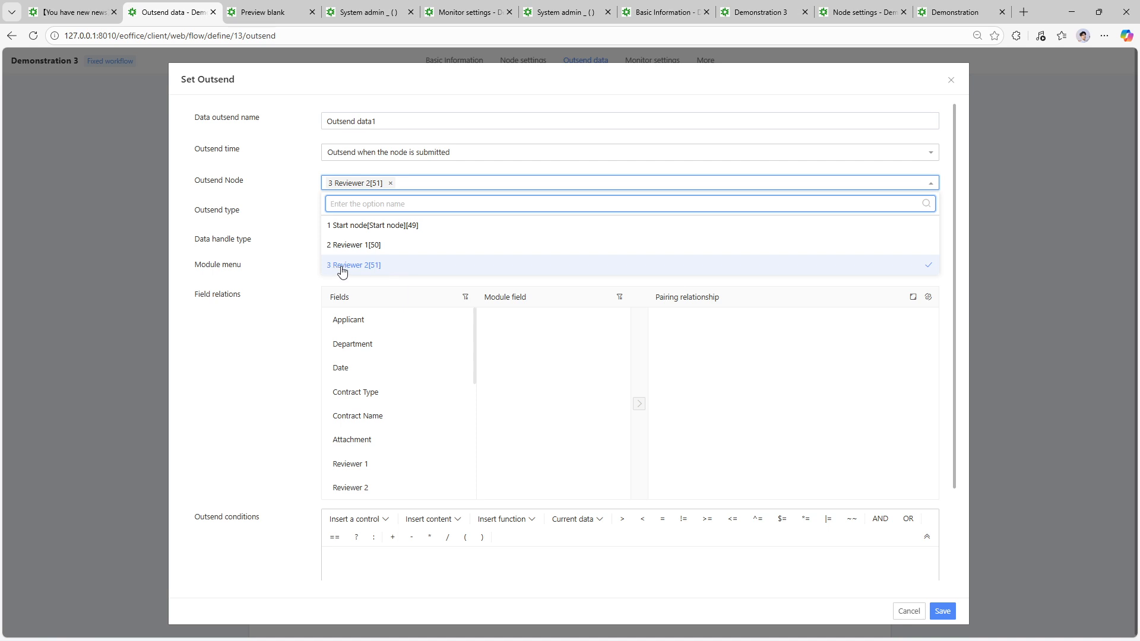
- Set the outsend target module to the blank app's Demonstation 3 Listing
{"action": "left_click", "coordinate": [293, 301]}
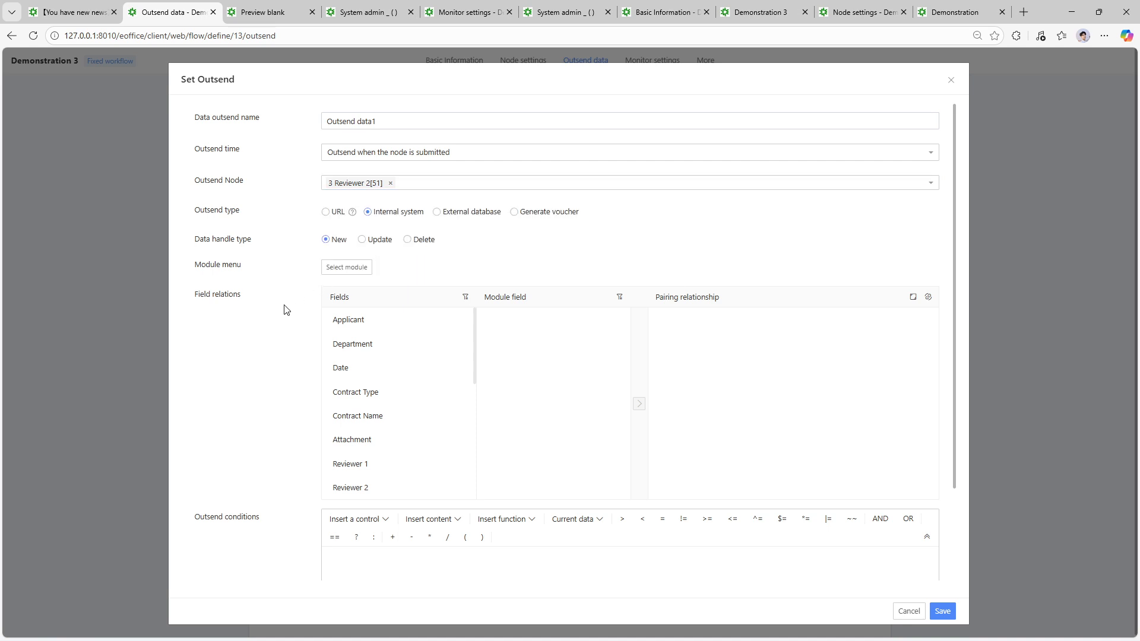
{"action": "left_click", "coordinate": [349, 268]}
{"action": "scroll", "coordinate": [364, 439], "scroll_direction": "down", "scroll_amount": 2}
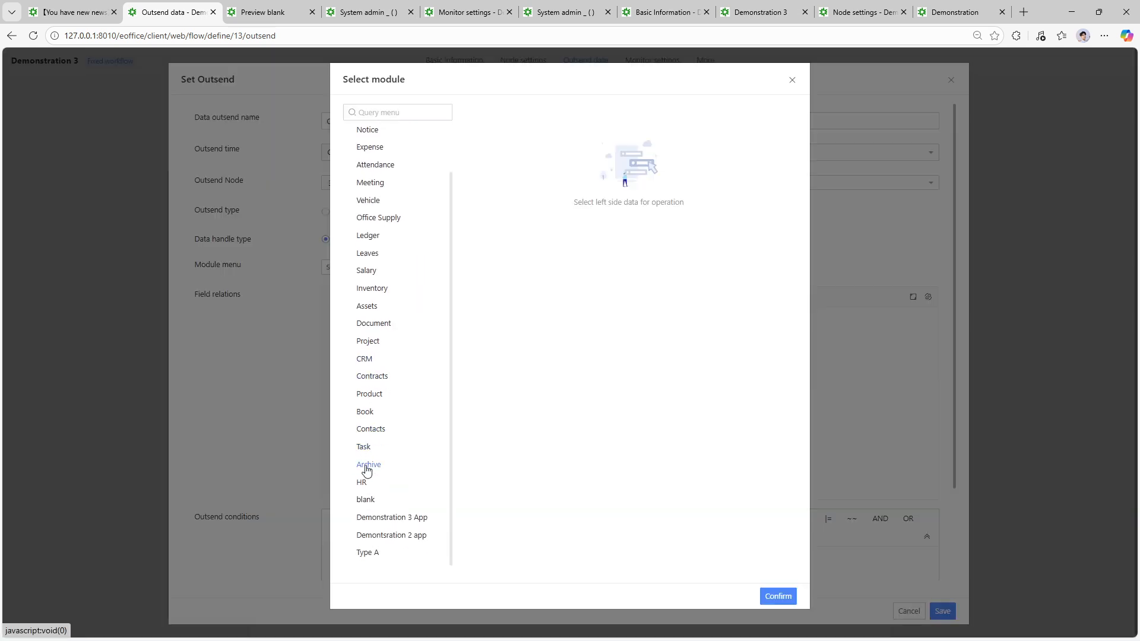
{"action": "left_click", "coordinate": [382, 507]}
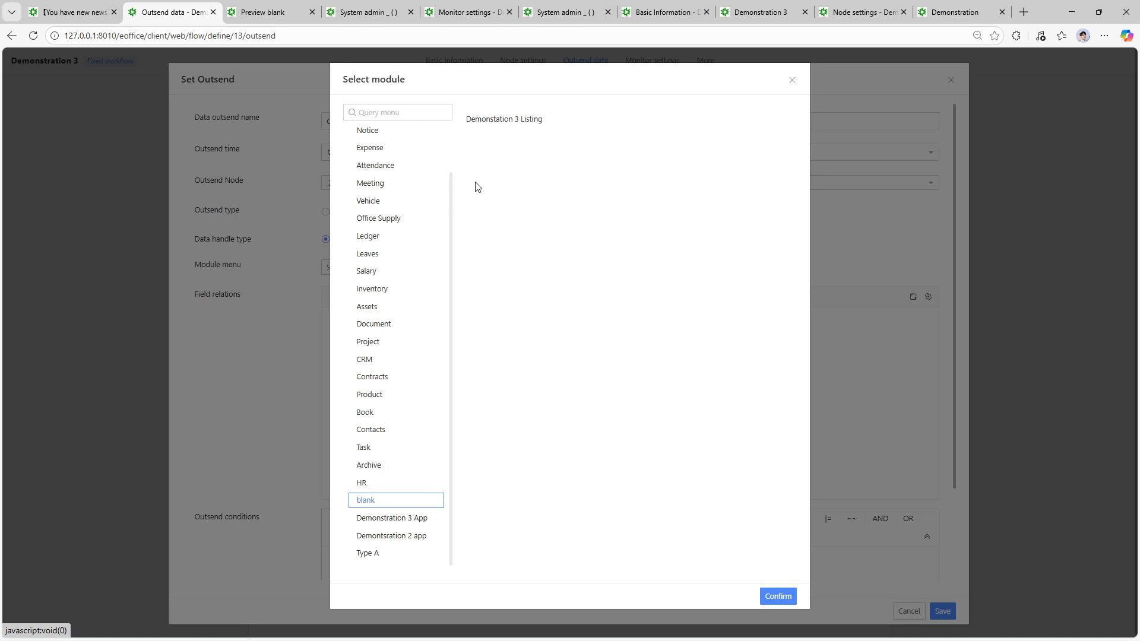
{"action": "left_click", "coordinate": [492, 122]}
{"action": "left_click", "coordinate": [777, 597]}
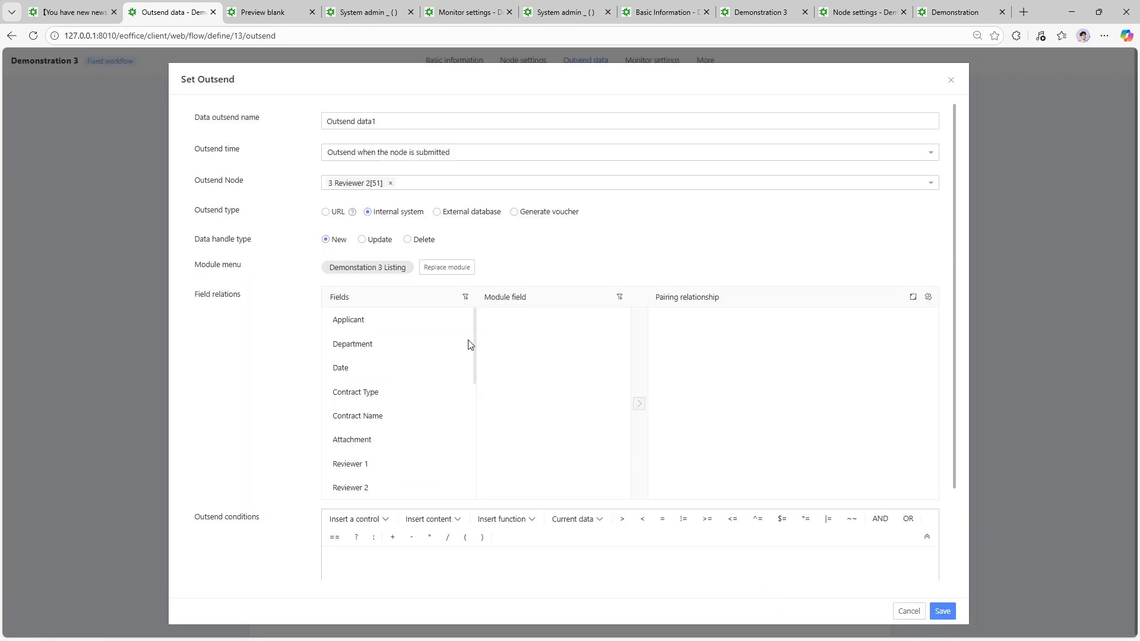
- Pair the Applicant, Department, Date and Contract Type fields with the listing's fields
{"action": "left_click", "coordinate": [403, 325]}
{"action": "left_click", "coordinate": [521, 323]}
{"action": "left_click", "coordinate": [639, 404]}
{"action": "left_click", "coordinate": [430, 355]}
{"action": "left_click", "coordinate": [522, 343]}
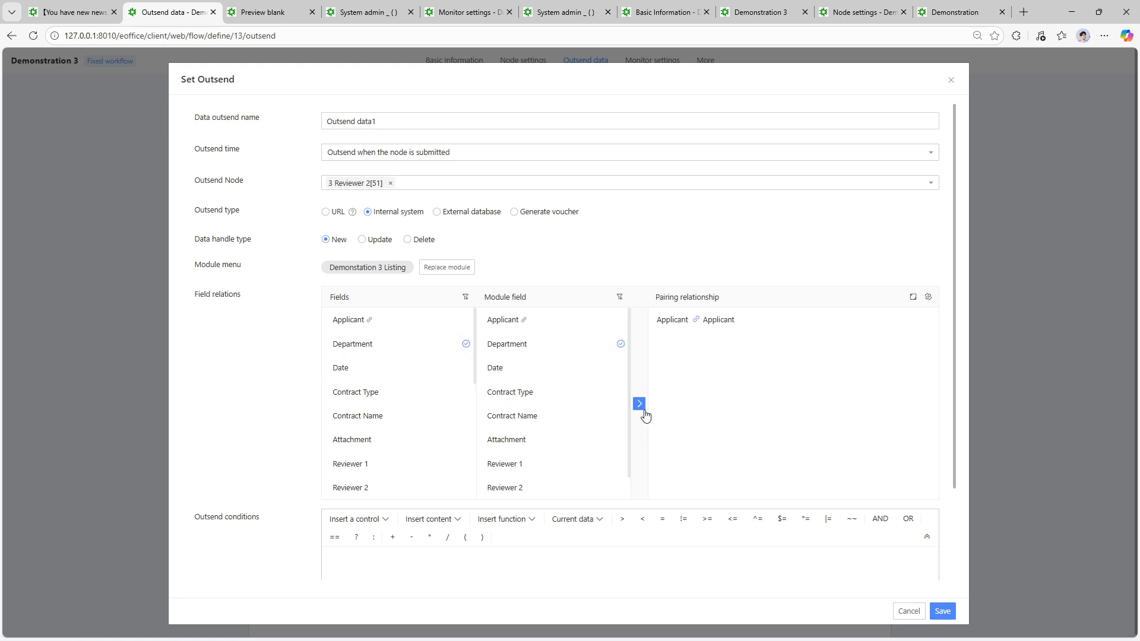
{"action": "left_click", "coordinate": [639, 403]}
{"action": "left_click", "coordinate": [433, 389]}
{"action": "left_click", "coordinate": [425, 373]}
{"action": "left_click", "coordinate": [532, 373]}
{"action": "left_click", "coordinate": [639, 403]}
{"action": "left_click", "coordinate": [517, 393]}
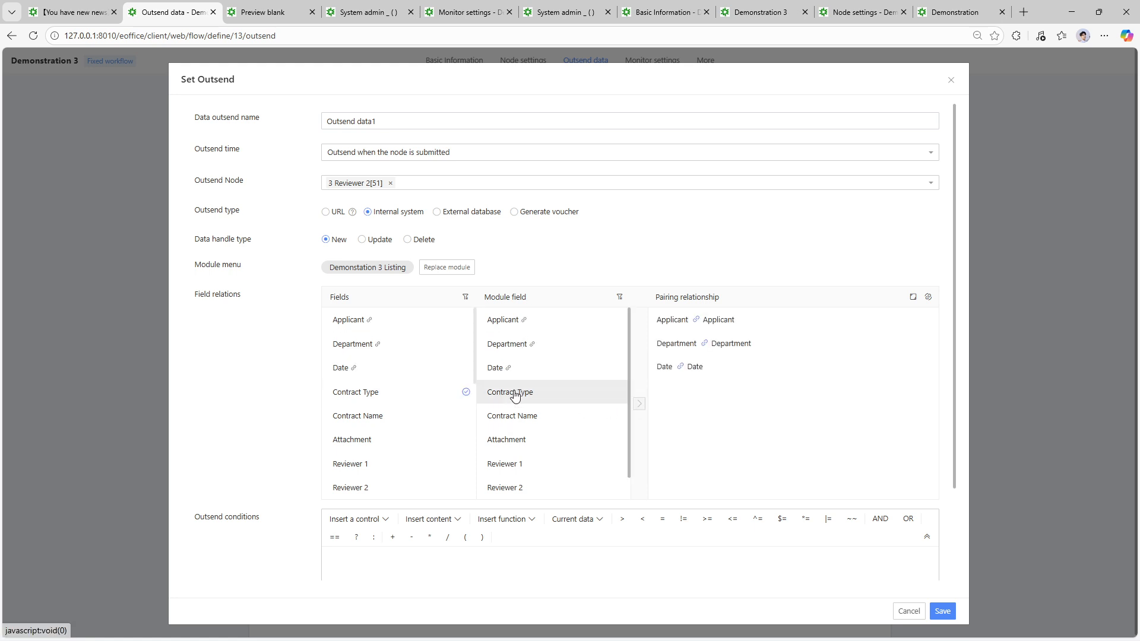
{"action": "left_click", "coordinate": [638, 404]}
- Pair Contract Name, Attachment, Reviewer 1 and Reviewer 2 fields, then save the outsend
{"action": "left_click", "coordinate": [555, 417]}
{"action": "left_click", "coordinate": [639, 404]}
{"action": "left_click", "coordinate": [452, 439]}
{"action": "left_click", "coordinate": [511, 439]}
{"action": "left_click", "coordinate": [639, 404]}
{"action": "left_click", "coordinate": [450, 465]}
{"action": "left_click", "coordinate": [517, 464]}
{"action": "left_click", "coordinate": [639, 404]}
{"action": "left_click", "coordinate": [385, 485]}
{"action": "left_click", "coordinate": [523, 484]}
{"action": "left_click", "coordinate": [639, 404]}
{"action": "scroll", "coordinate": [810, 453], "scroll_direction": "down", "scroll_amount": 2}
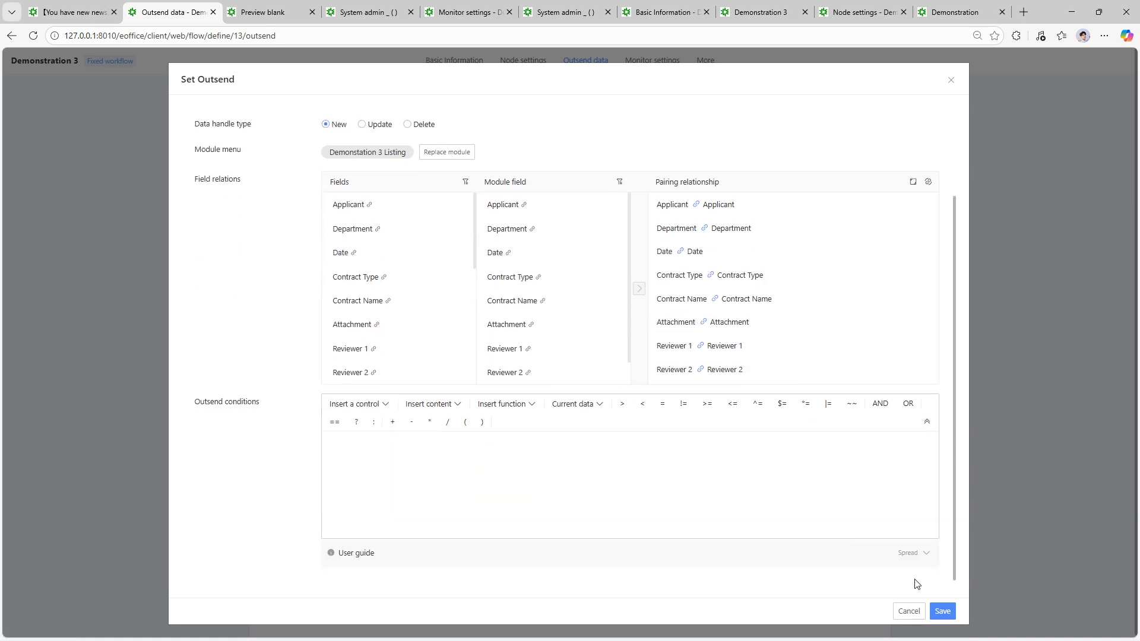
{"action": "left_click", "coordinate": [941, 611]}
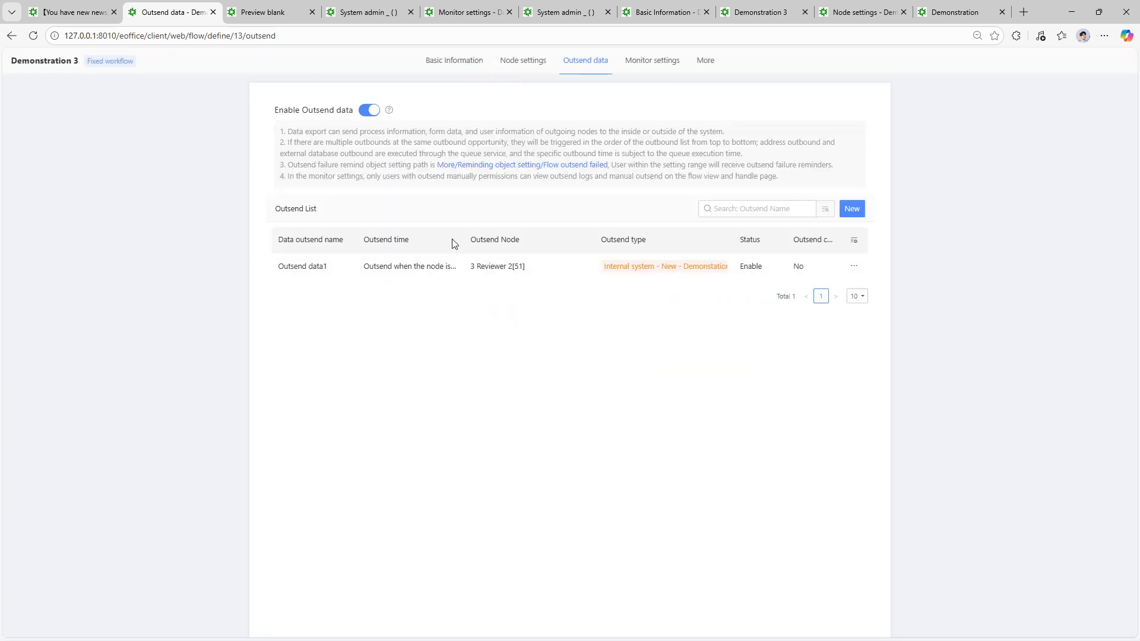
- Start a new Demonstration 3 request with Contract Name 'Test listing 1'
{"action": "left_click", "coordinate": [102, 6]}
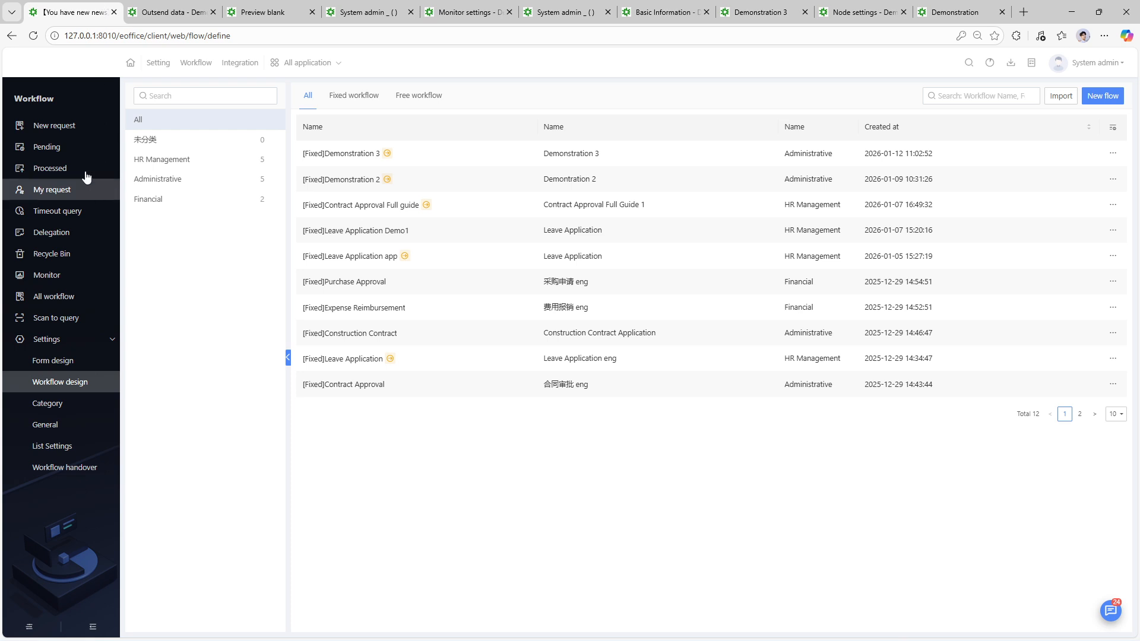
{"action": "left_click", "coordinate": [57, 125]}
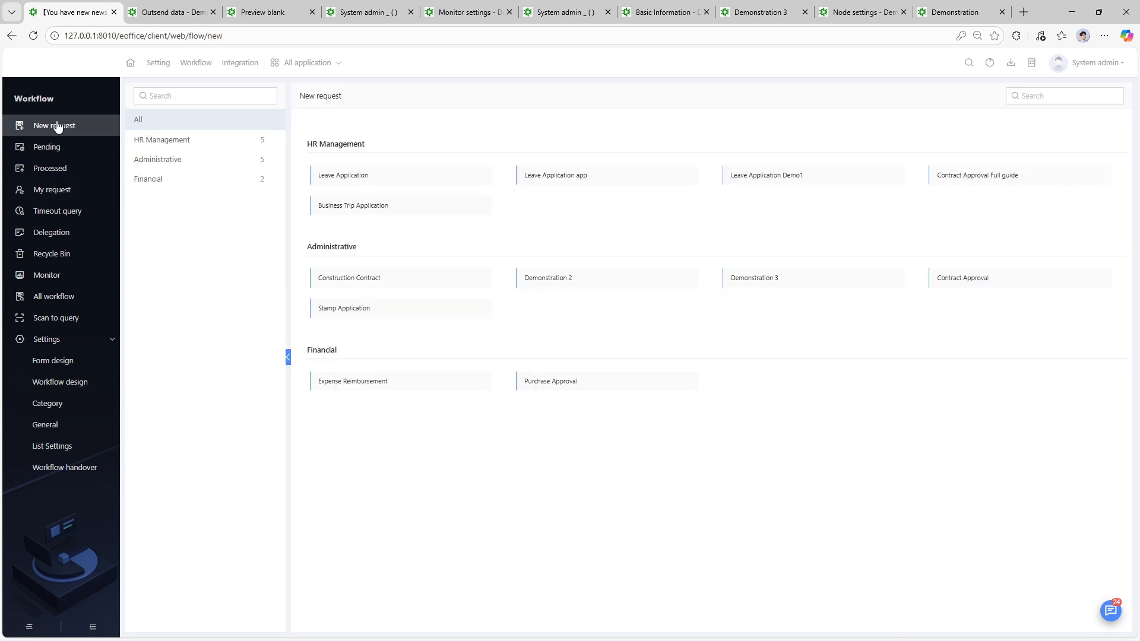
{"action": "left_click", "coordinate": [775, 285]}
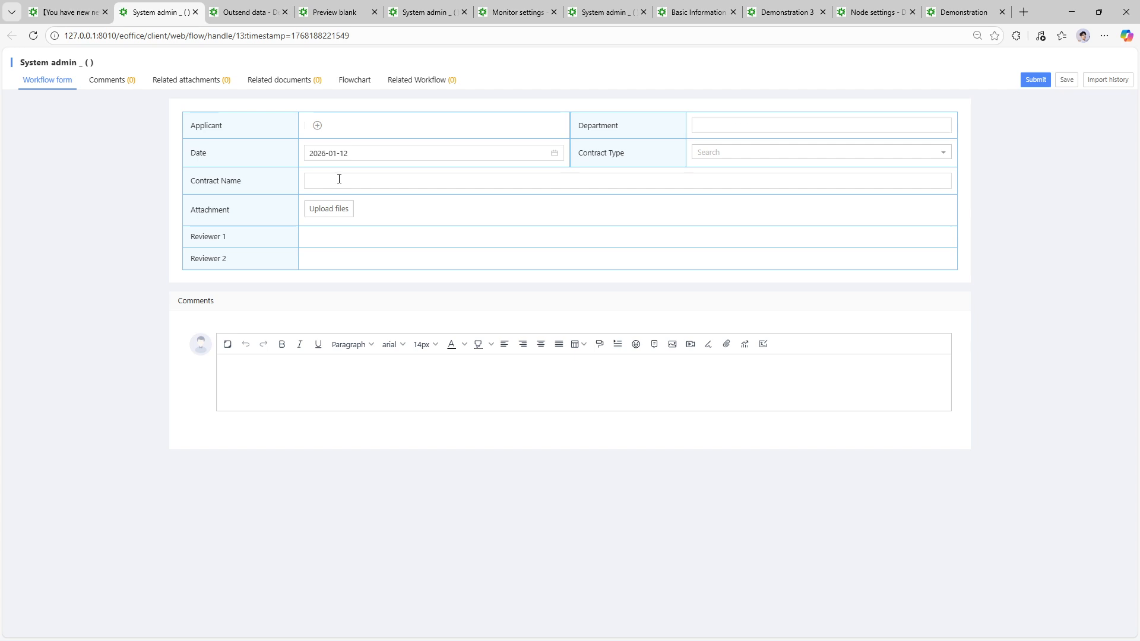
{"action": "left_click", "coordinate": [343, 185]}
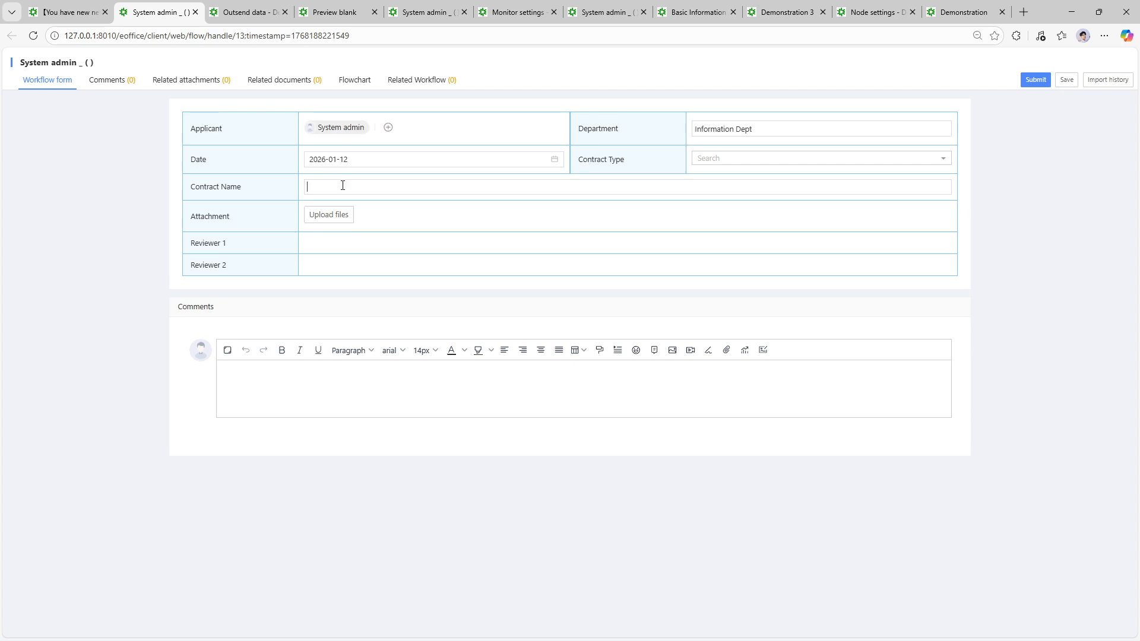
{"action": "type", "text": "Test listing 1"}
- Set Contract Type to Company Contract and submit the request to Reviewer 1
{"action": "left_click", "coordinate": [692, 164]}
{"action": "left_click", "coordinate": [710, 202]}
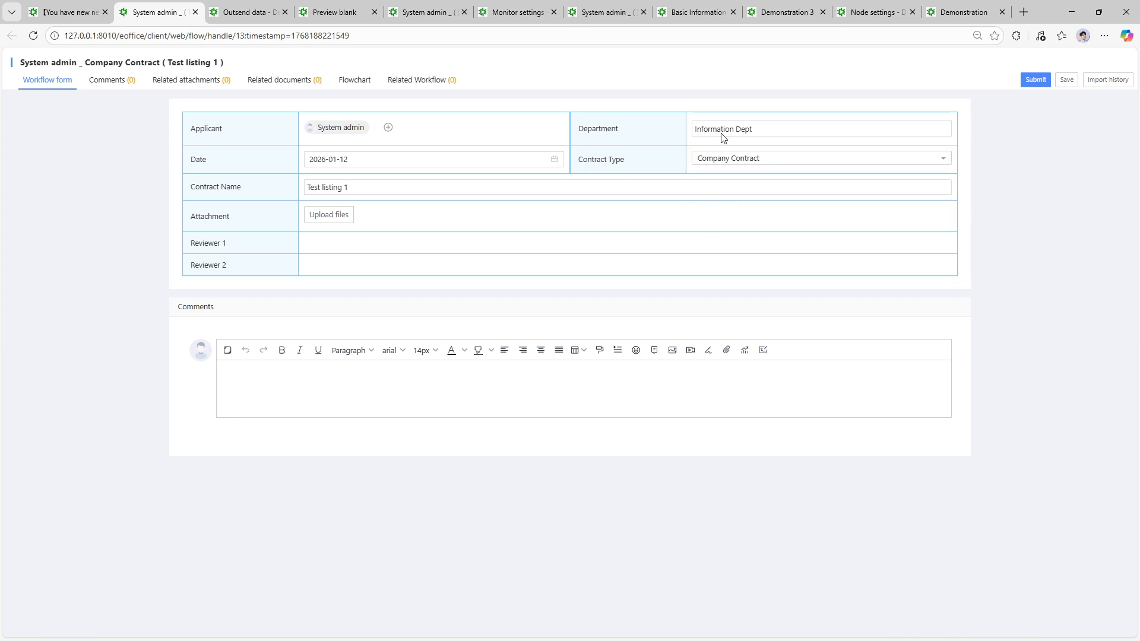
{"action": "left_click", "coordinate": [1037, 79]}
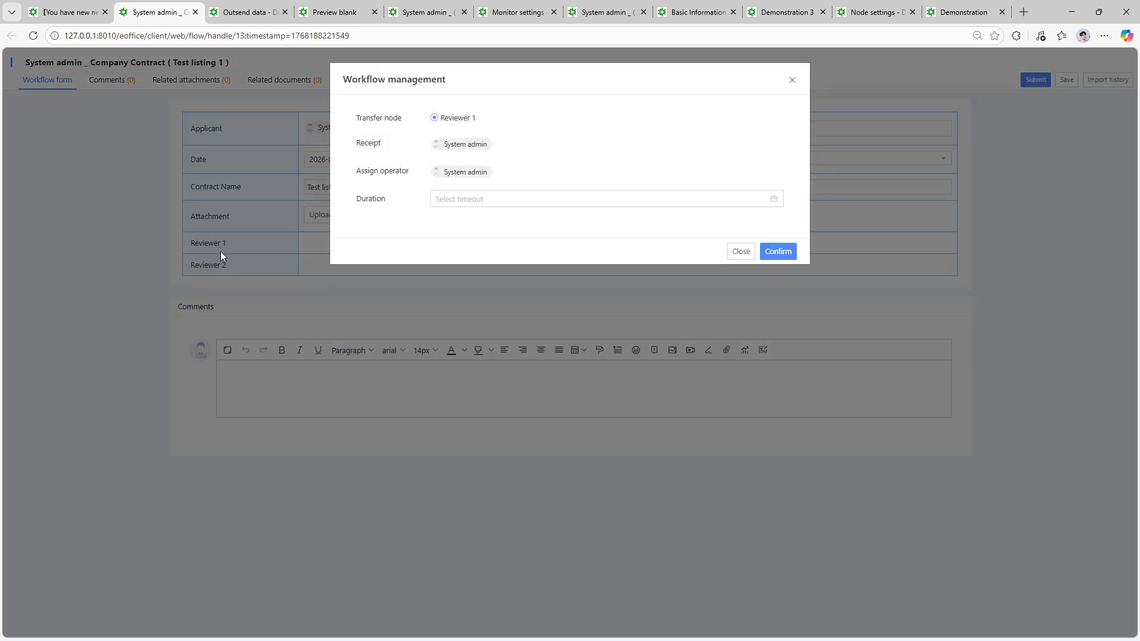
{"action": "left_click", "coordinate": [777, 252]}
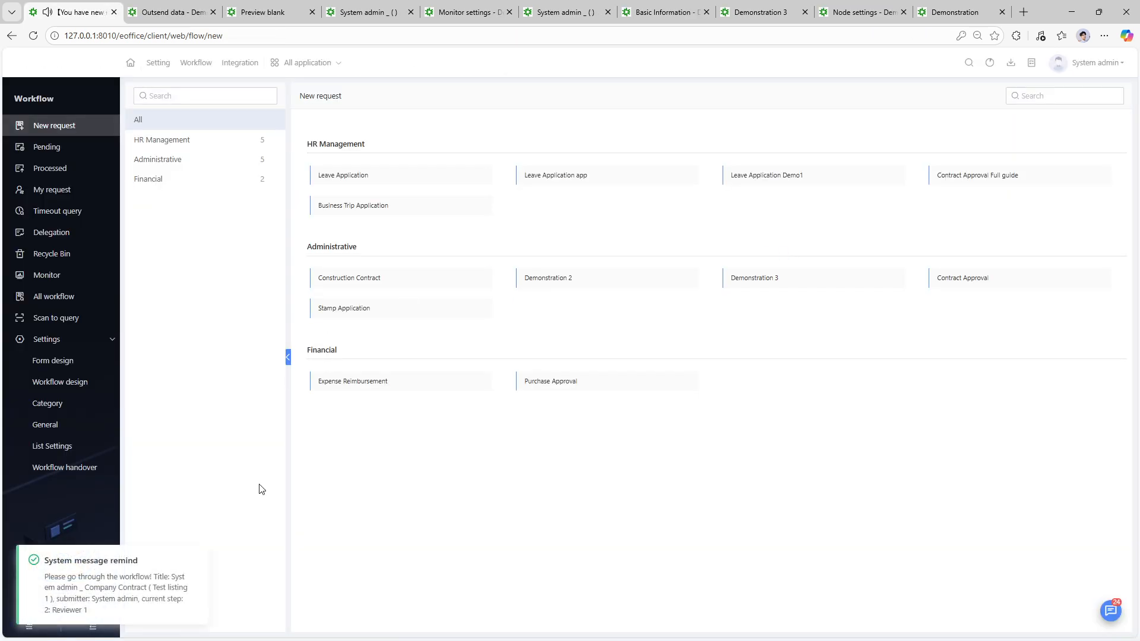
- Check the workflow notifications, then go to App Studio
{"action": "left_click", "coordinate": [1110, 610]}
{"action": "left_click", "coordinate": [719, 334]}
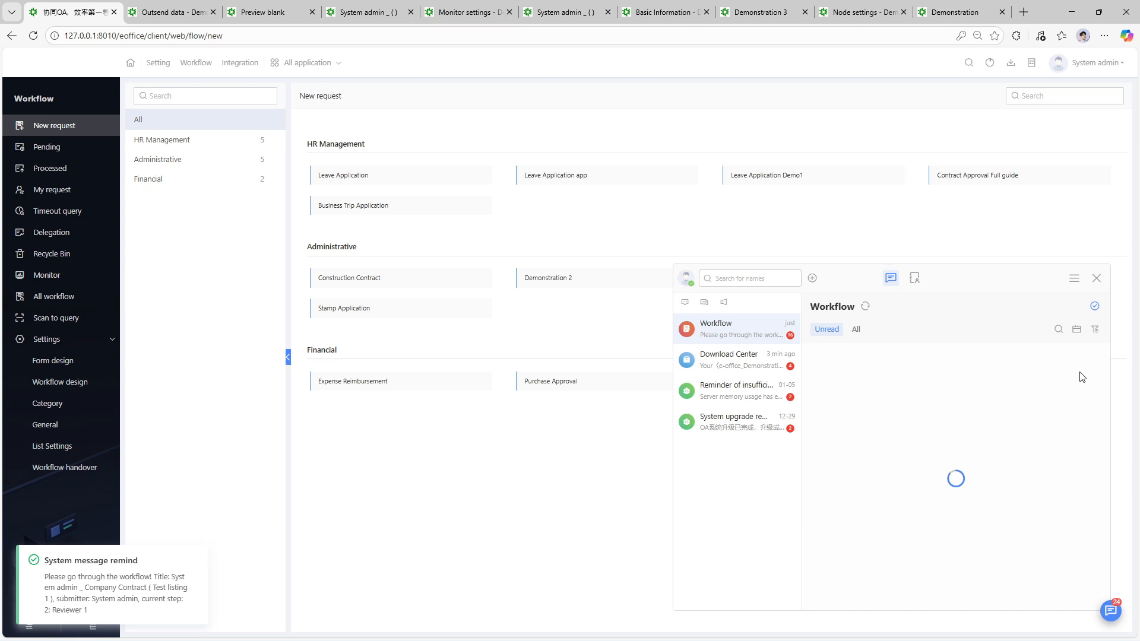
{"action": "left_click", "coordinate": [304, 63]}
{"action": "left_click", "coordinate": [532, 273]}
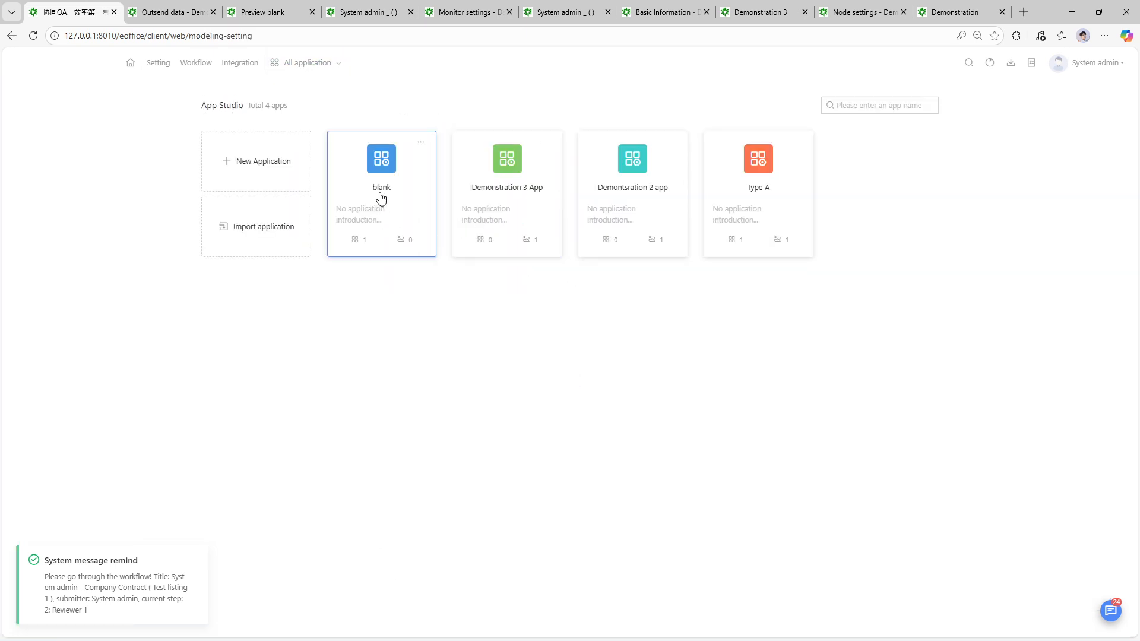
- Preview the blank app to confirm Demonstation 3 Listing is empty, then return to App Studio
{"action": "left_click", "coordinate": [420, 142]}
{"action": "left_click", "coordinate": [403, 180]}
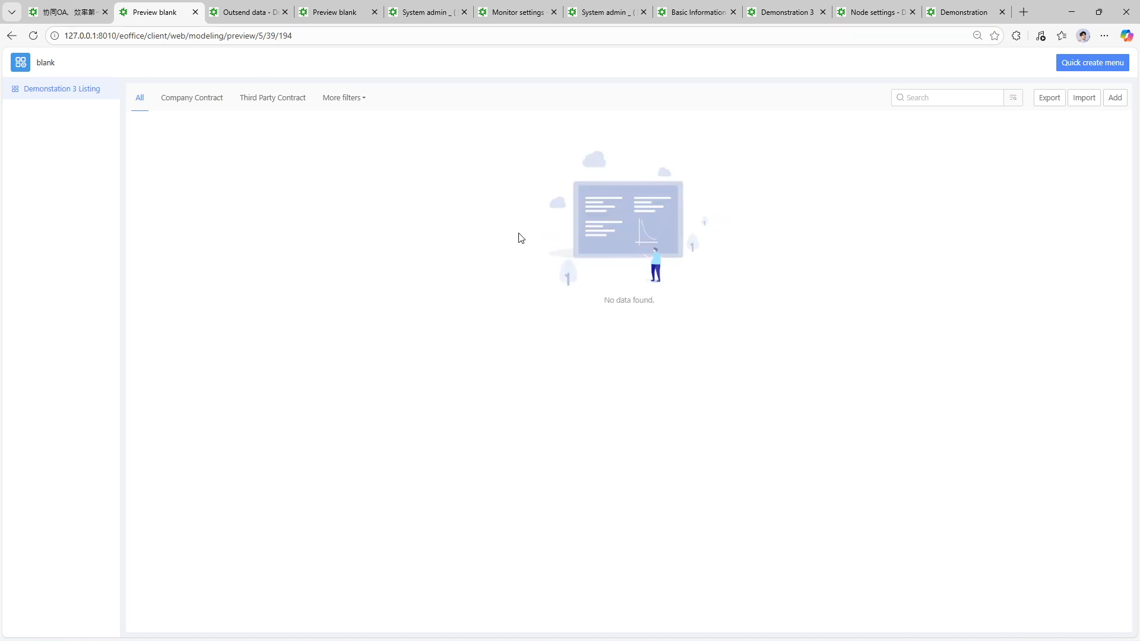
{"action": "left_click", "coordinate": [43, 5]}
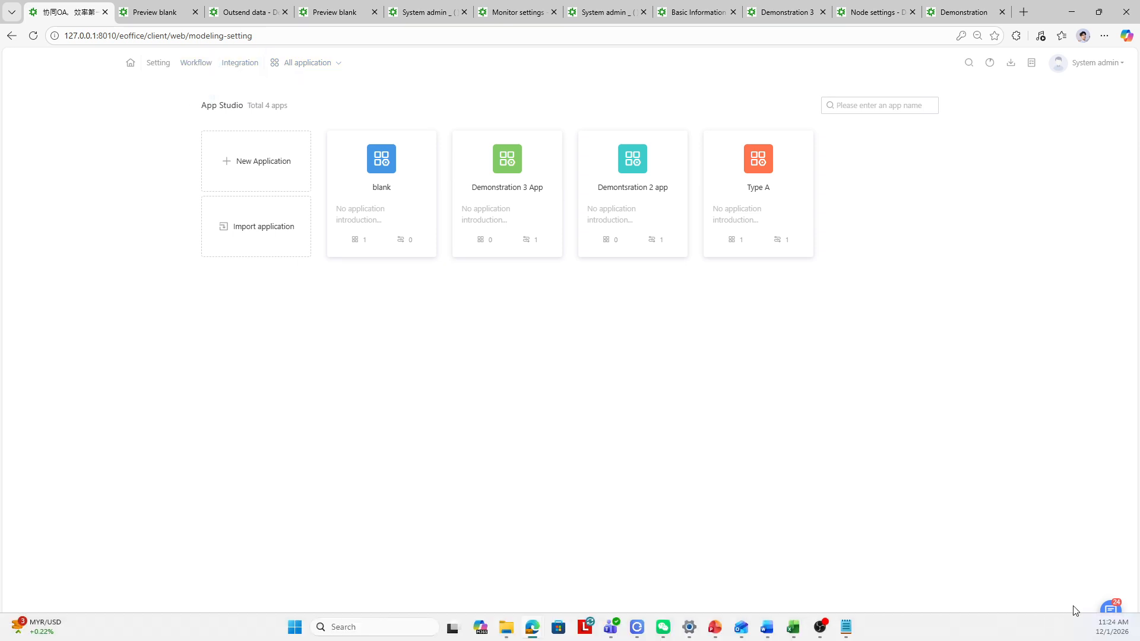
{"action": "left_click", "coordinate": [1108, 608]}
- Process the first workflow reminder and select Agree for Reviewer 1
{"action": "left_click", "coordinate": [1073, 422]}
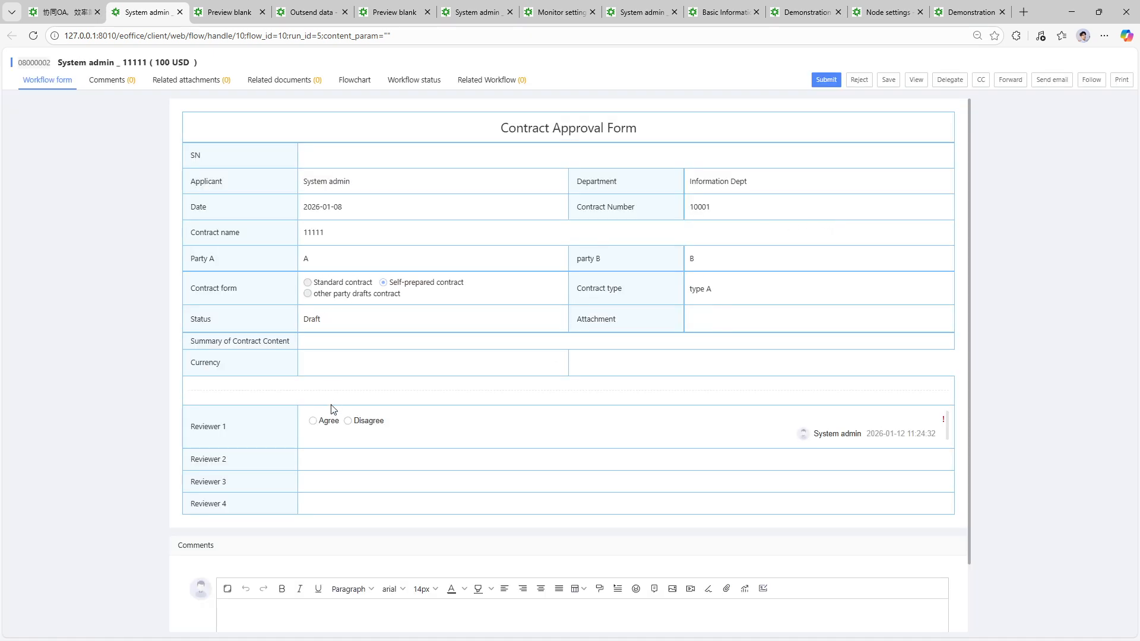
{"action": "left_click", "coordinate": [314, 421]}
{"action": "left_click", "coordinate": [87, 3]}
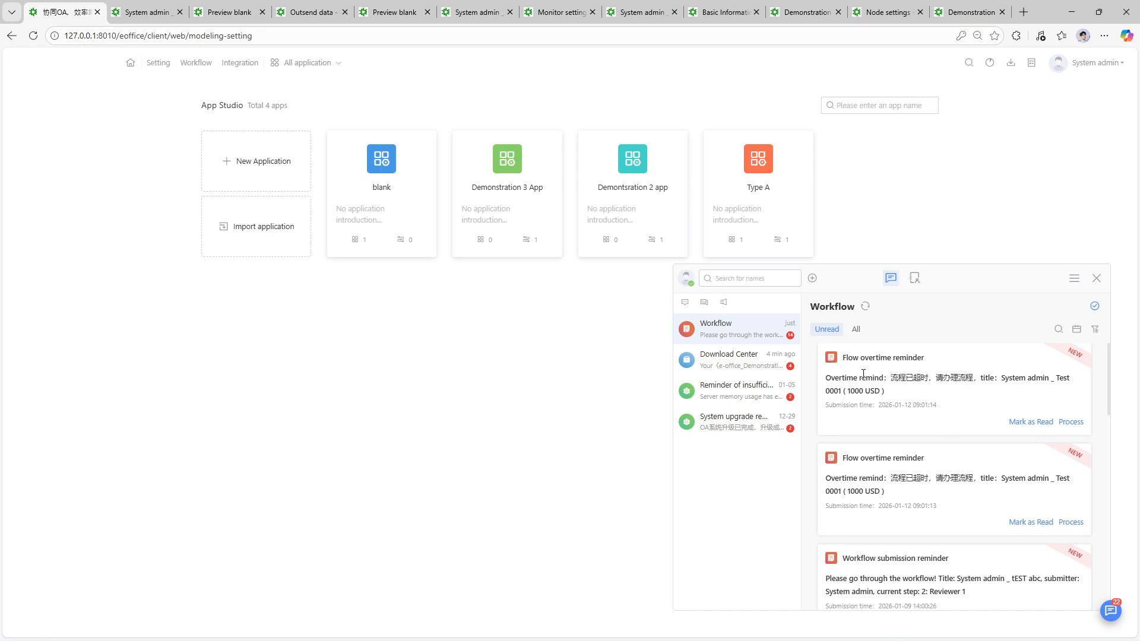
- Process the tEST abc workflow reminder, then return to the App Studio tab
{"action": "left_click", "coordinate": [738, 362]}
{"action": "left_click", "coordinate": [739, 341]}
{"action": "scroll", "coordinate": [870, 505], "scroll_direction": "down", "scroll_amount": 2}
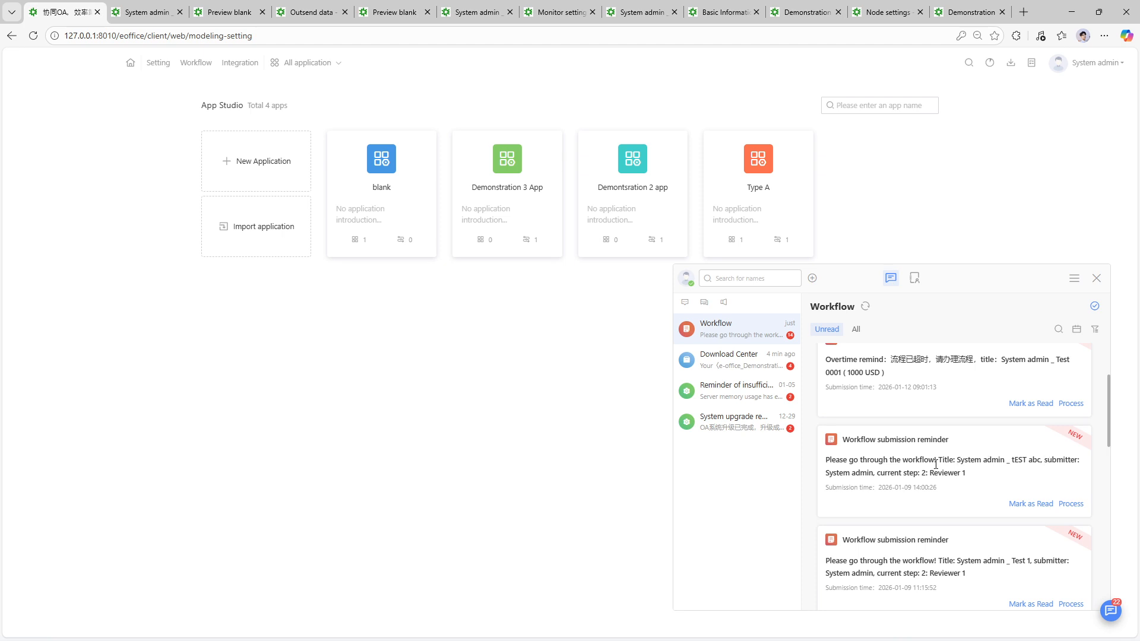
{"action": "left_click", "coordinate": [1071, 504]}
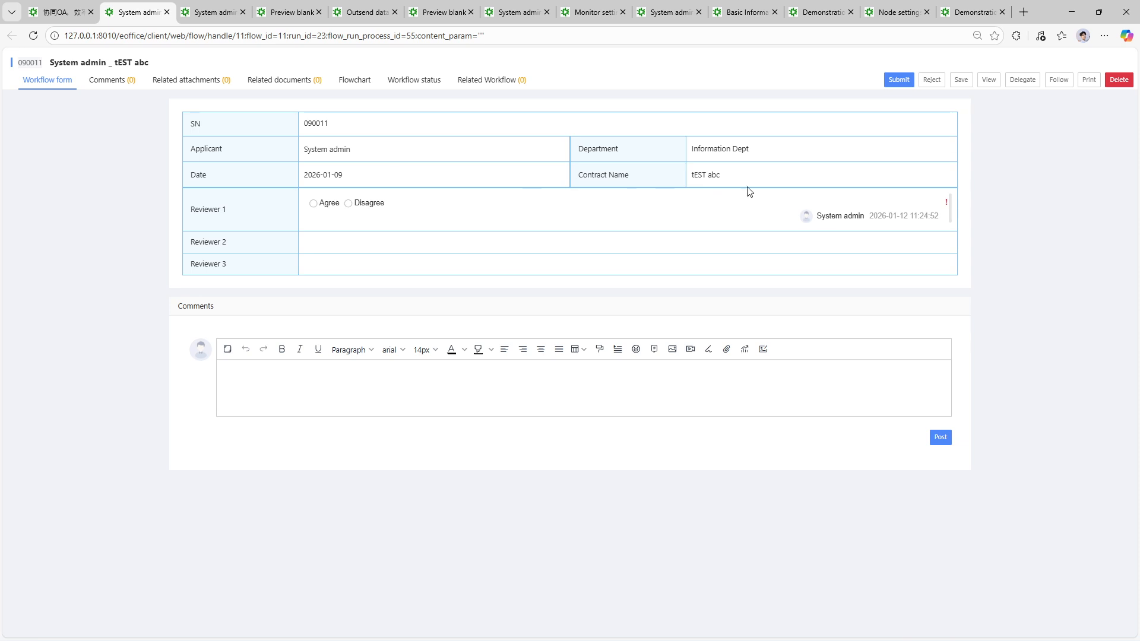
{"action": "left_click", "coordinate": [89, 4]}
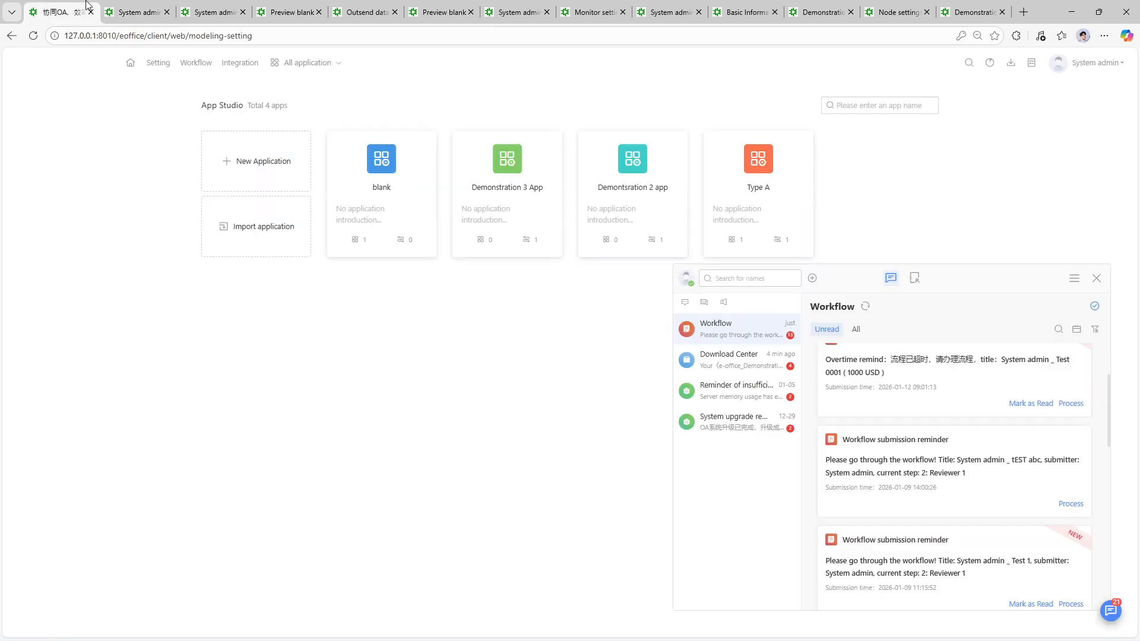
- Open Workflow > All workflow and open the Test listing 1 contract request
{"action": "left_click", "coordinate": [297, 64]}
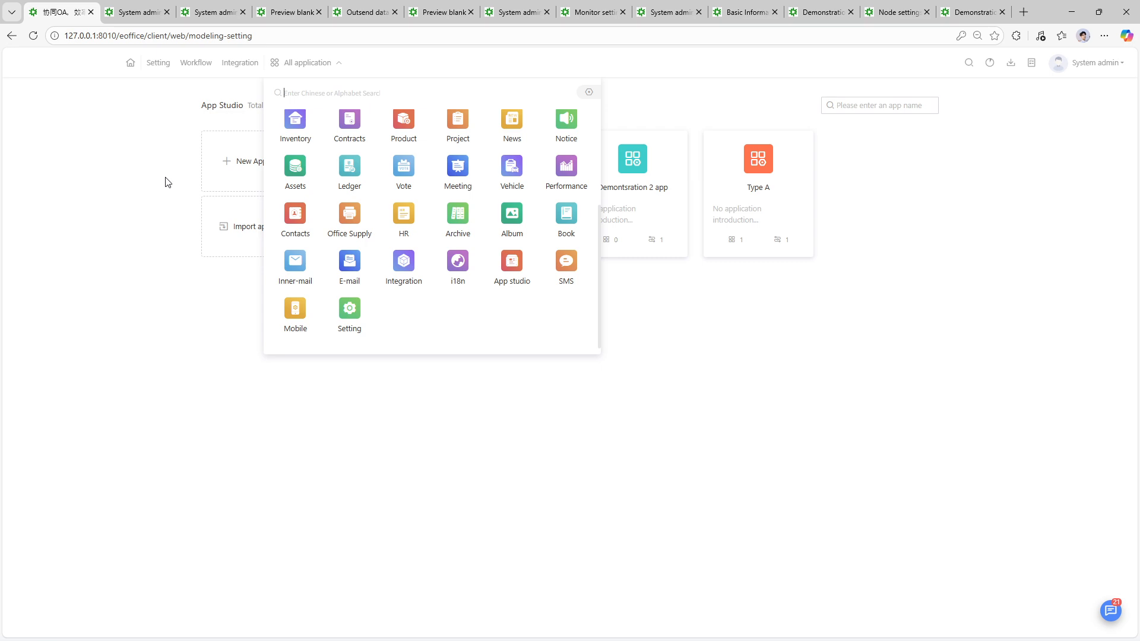
{"action": "left_click", "coordinate": [204, 70]}
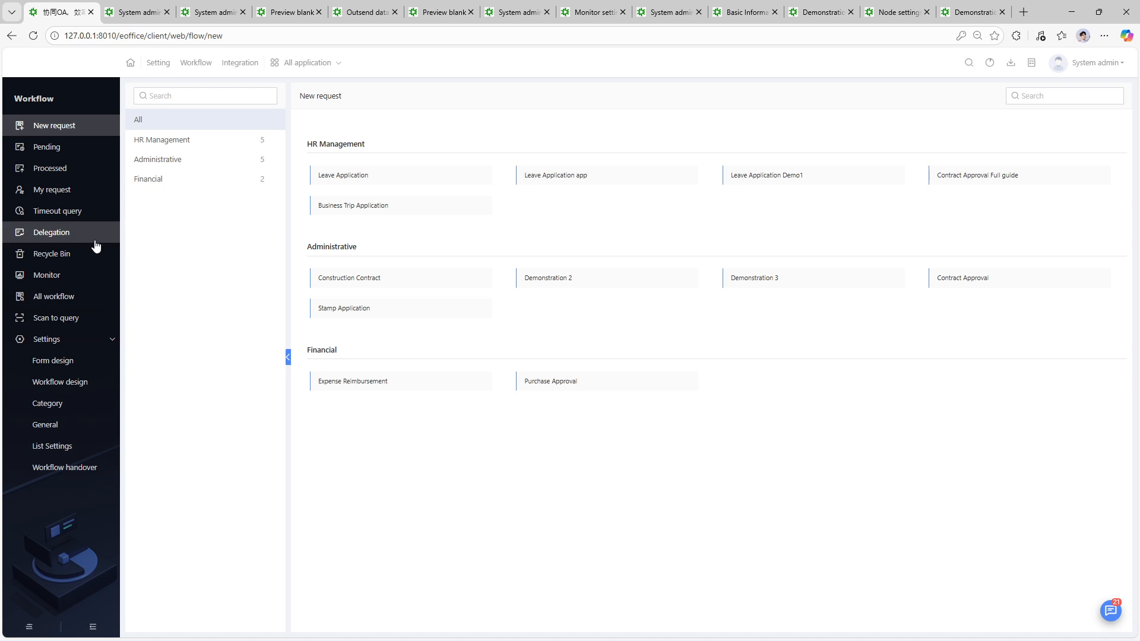
{"action": "left_click", "coordinate": [53, 297]}
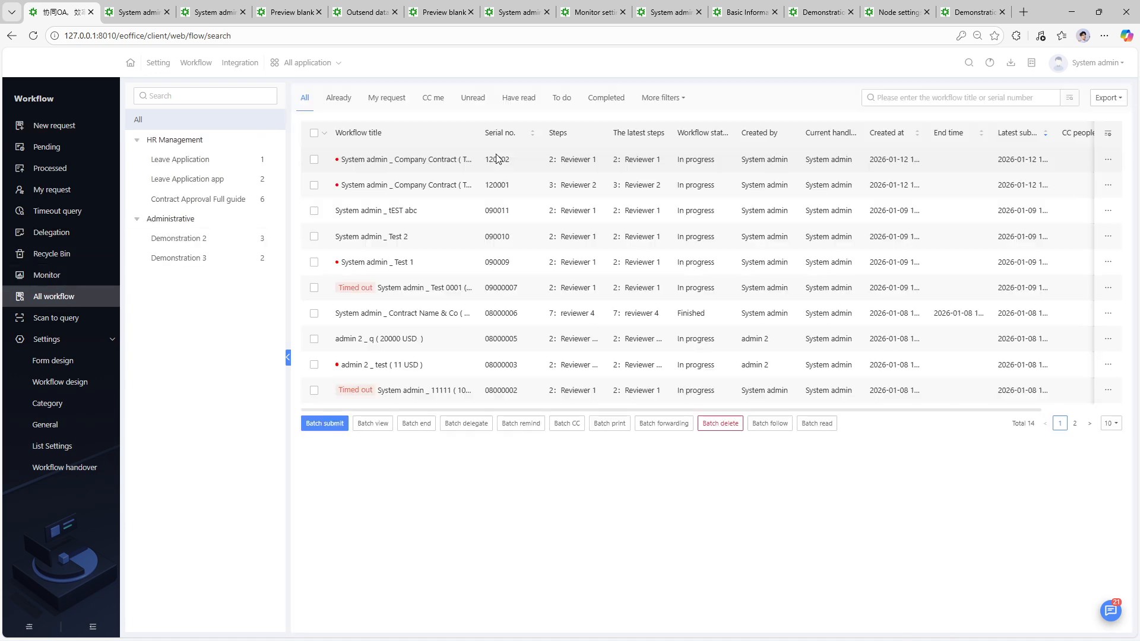
{"action": "left_click", "coordinate": [423, 160]}
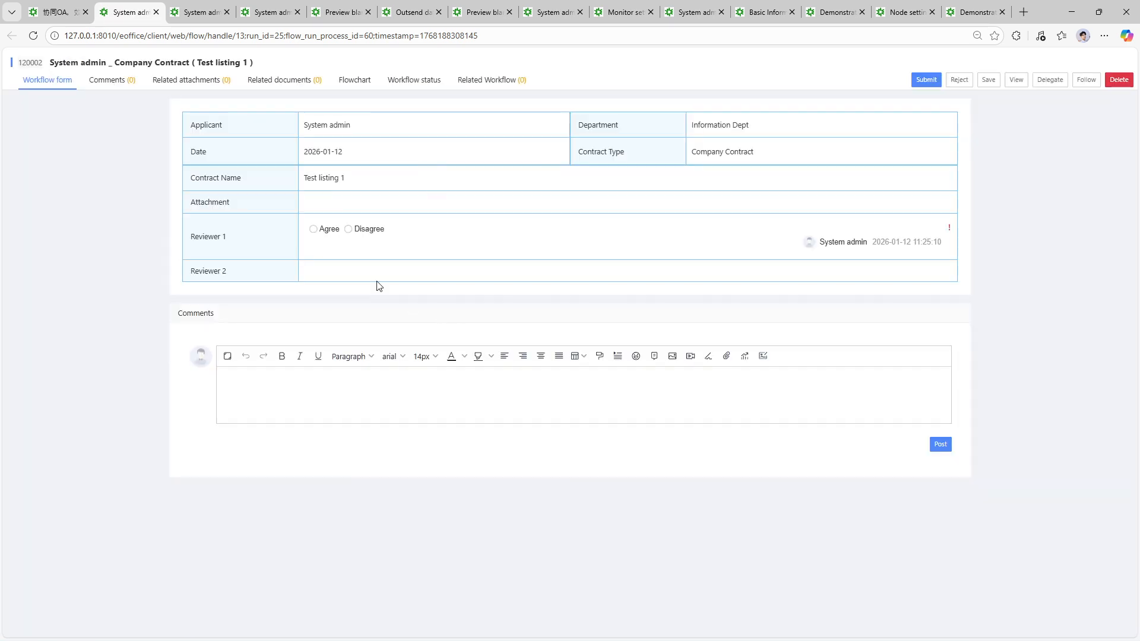
- Agree as Reviewer 1 and send Test listing 1 on to Reviewer 2
{"action": "left_click", "coordinate": [313, 229]}
{"action": "left_click", "coordinate": [925, 81]}
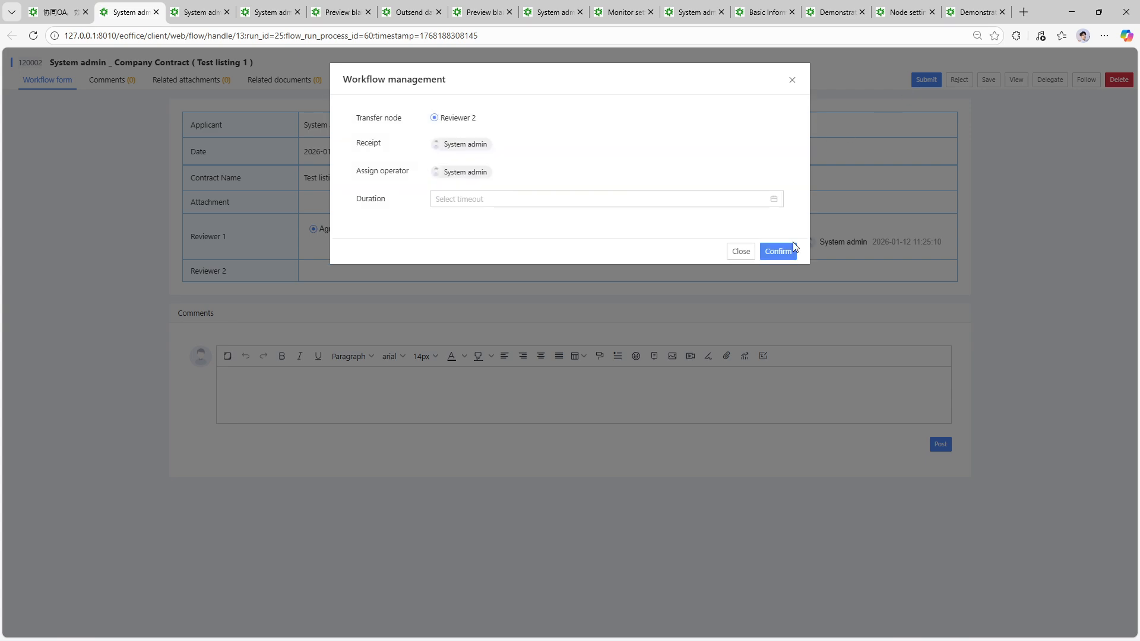
{"action": "left_click", "coordinate": [789, 254]}
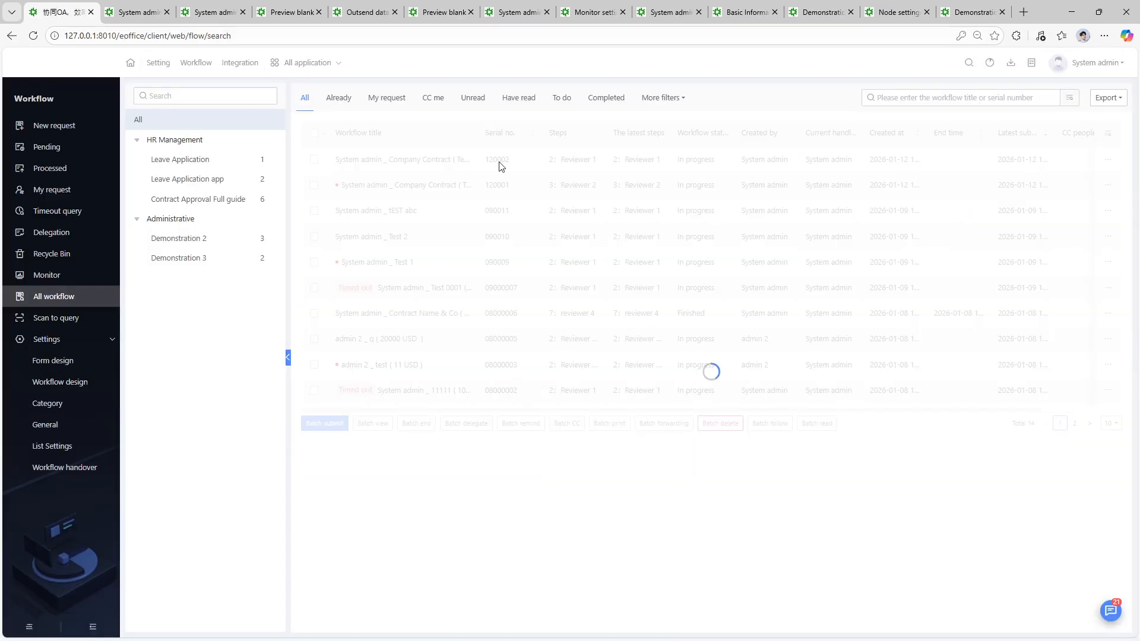
- Reopen Test listing 1, agree as Reviewer 2 and end the workflow
{"action": "left_click", "coordinate": [402, 159]}
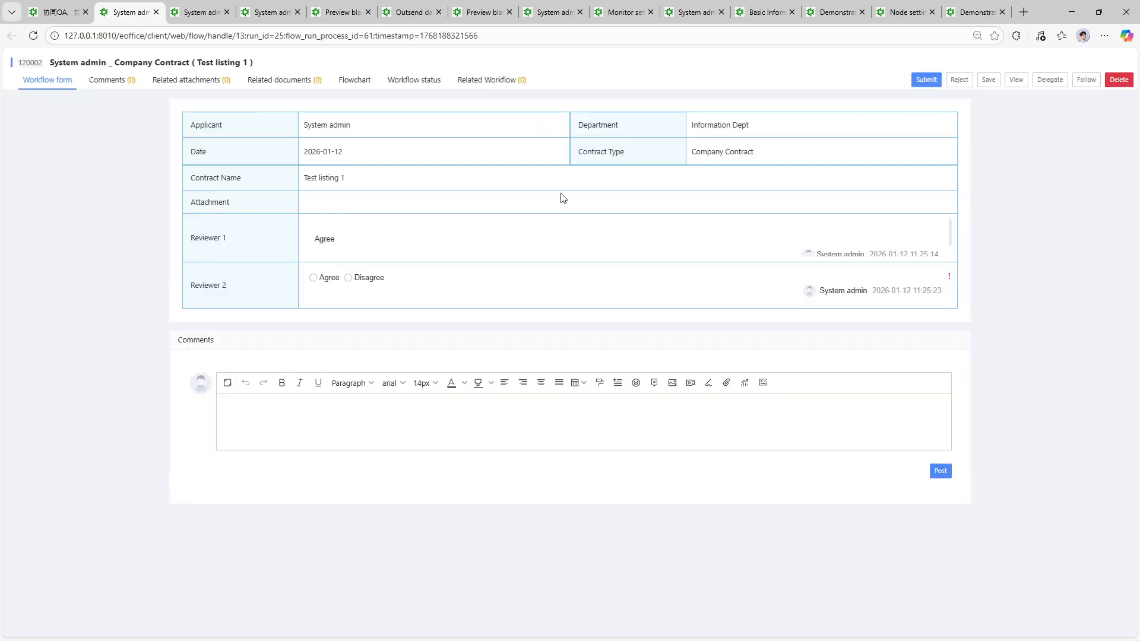
{"action": "left_click", "coordinate": [329, 278]}
{"action": "left_click", "coordinate": [925, 80]}
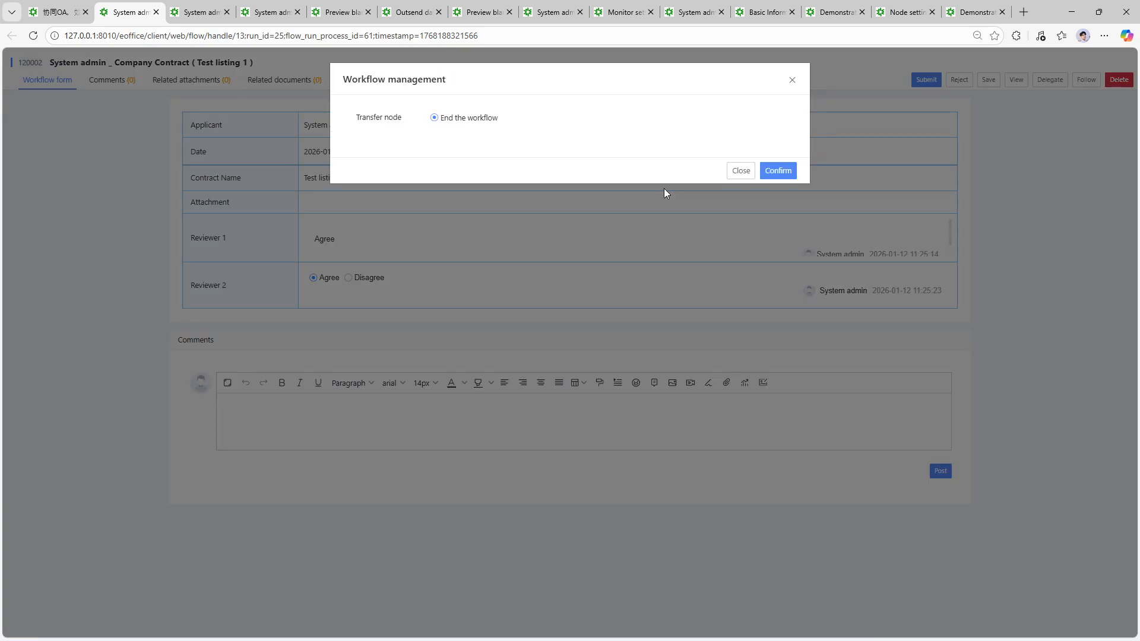
{"action": "left_click", "coordinate": [783, 172]}
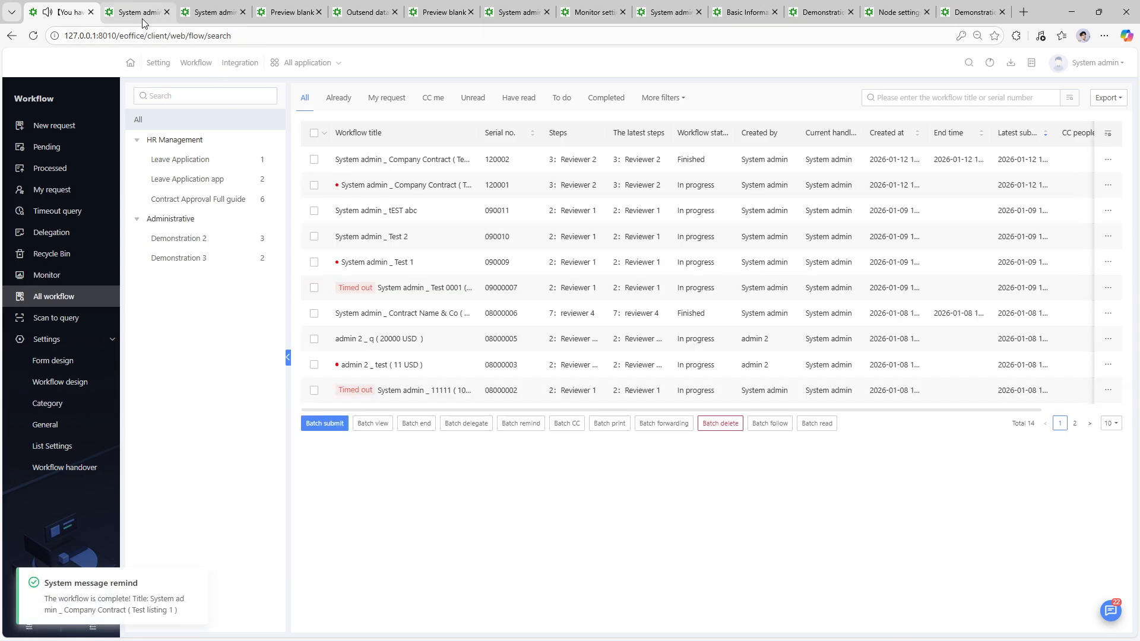
- Preview the blank app to see the Test listing 1 row in Demonstation 3 Listing, then return to App Studio
{"action": "mouse_move", "coordinate": [285, 75]}
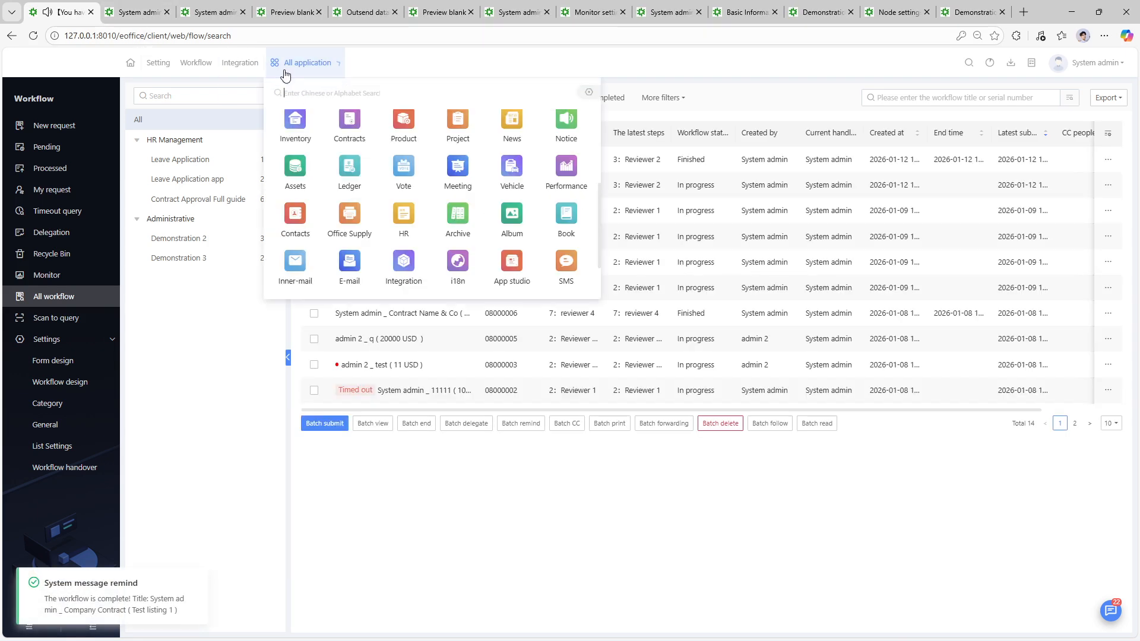
{"action": "left_click", "coordinate": [509, 262]}
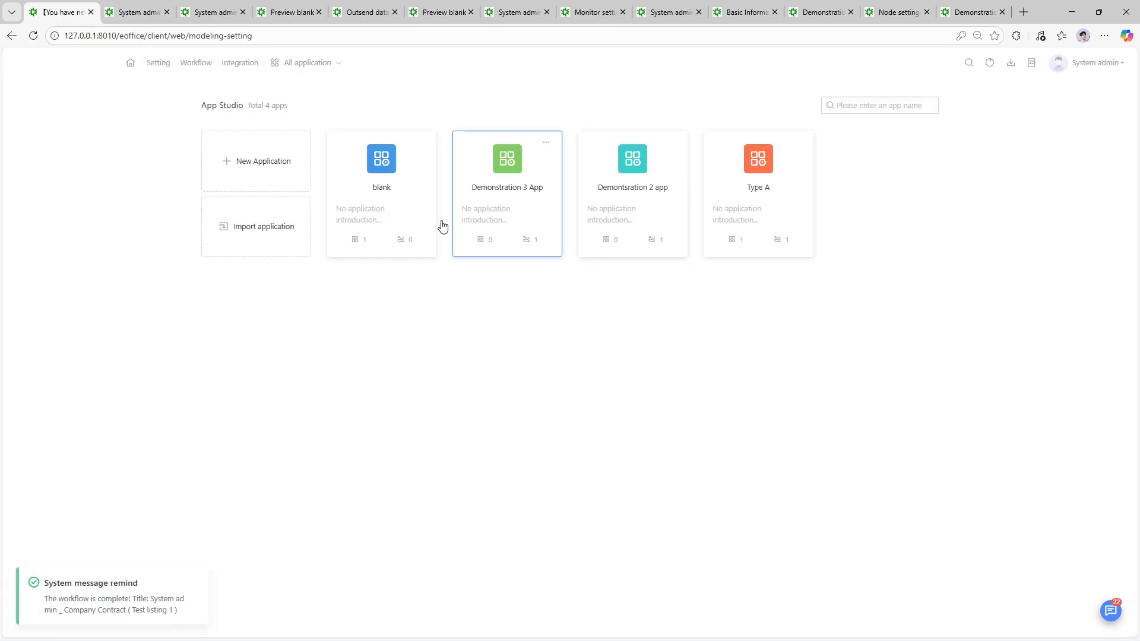
{"action": "left_click", "coordinate": [423, 141]}
{"action": "left_click", "coordinate": [405, 177]}
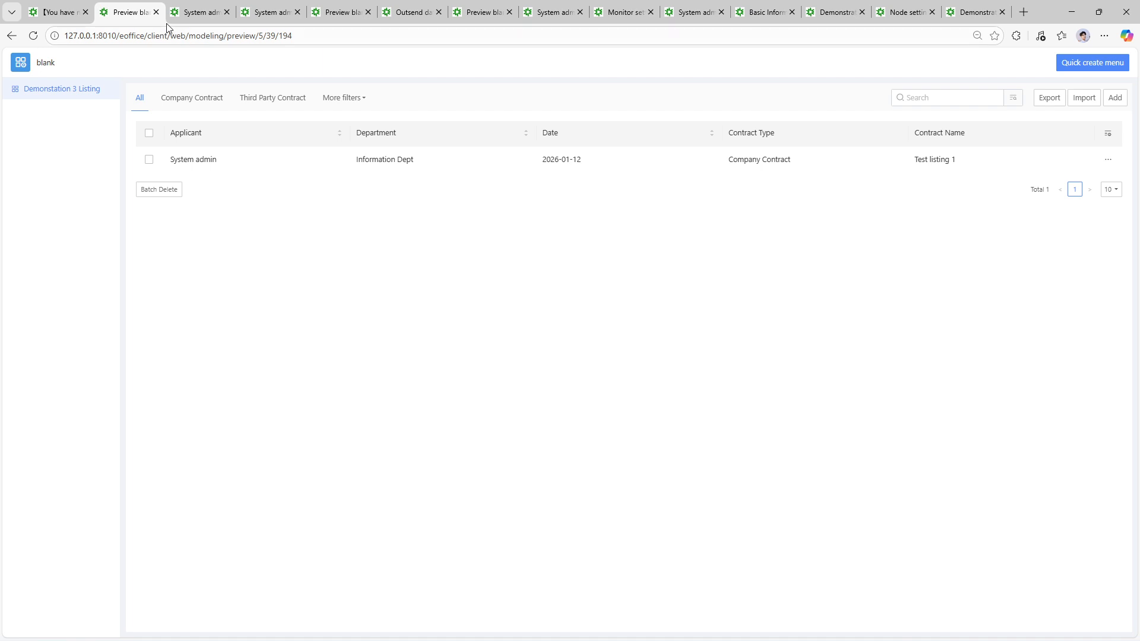
{"action": "left_click", "coordinate": [70, 5]}
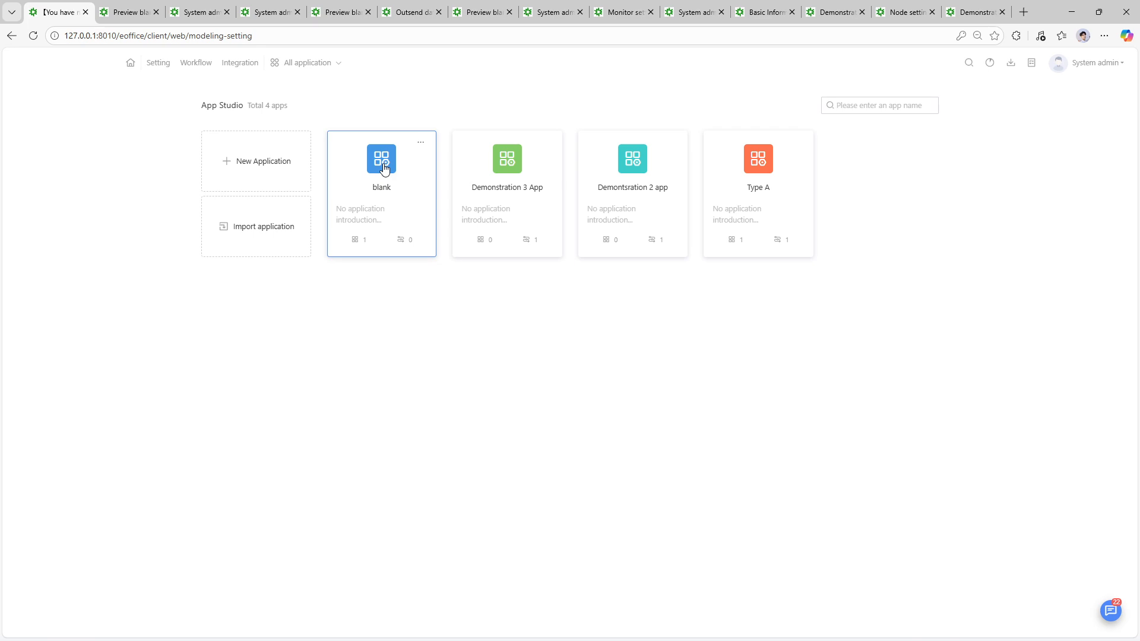
{"action": "left_click", "coordinate": [325, 64]}
{"action": "scroll", "coordinate": [520, 278], "scroll_direction": "up", "scroll_amount": 3}
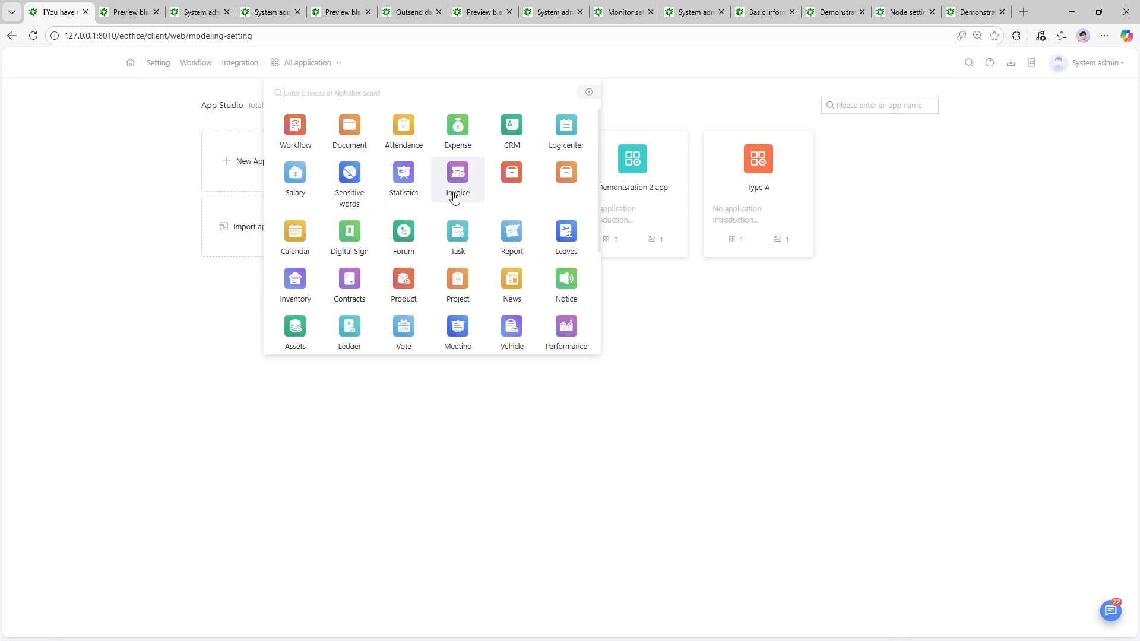
- Edit Demonstration 3 App and quick-create a menu for it
{"action": "left_click", "coordinate": [455, 440]}
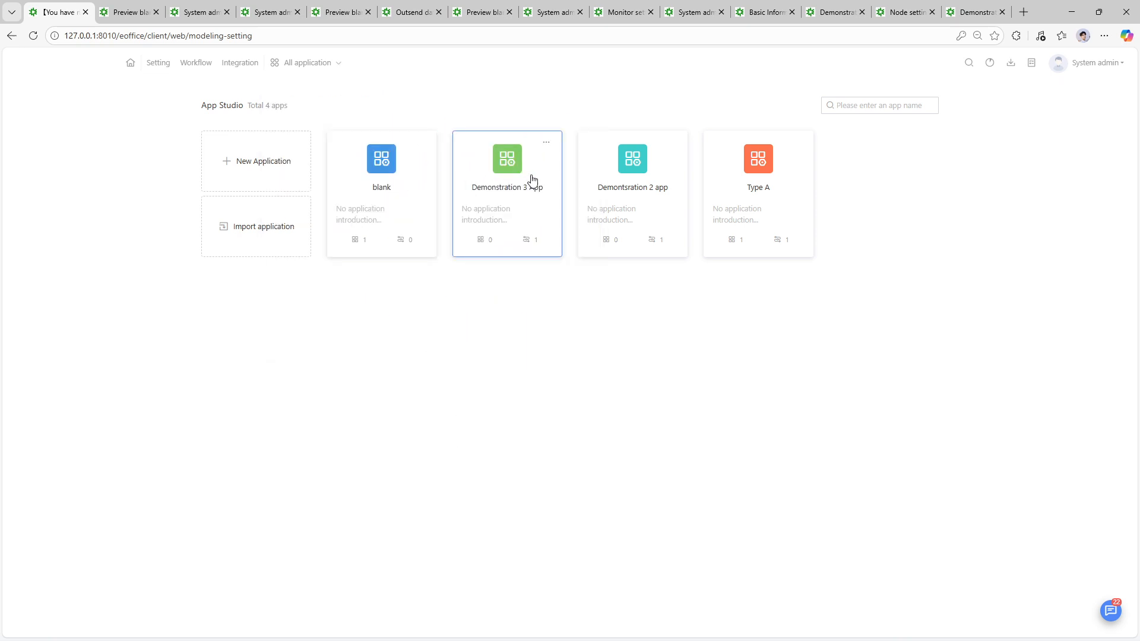
{"action": "left_click", "coordinate": [546, 145]}
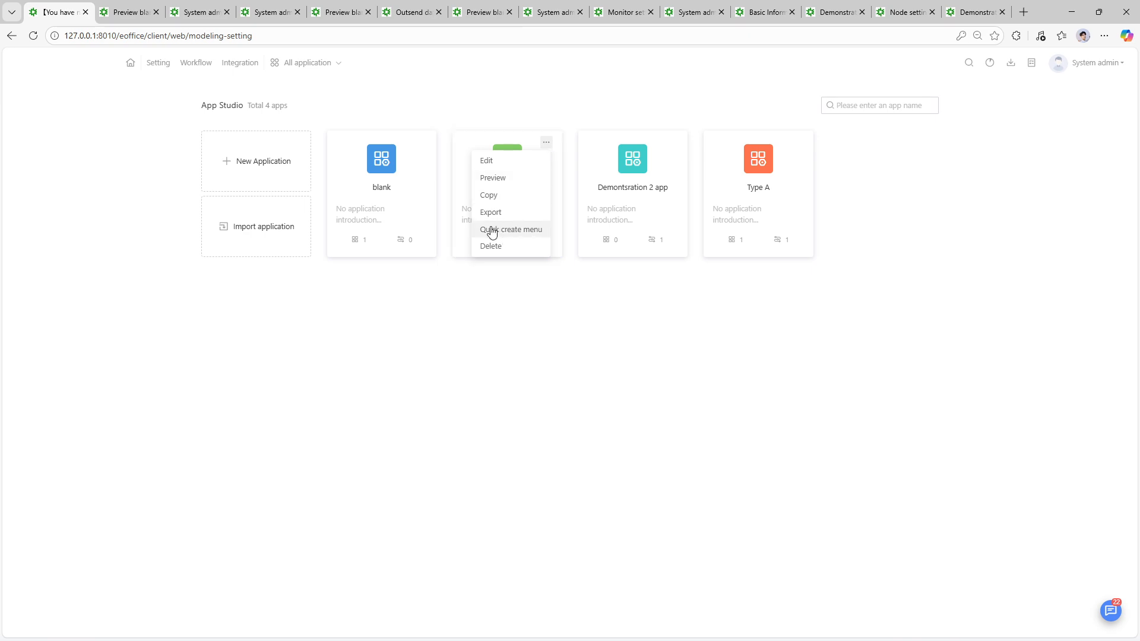
{"action": "left_click", "coordinate": [485, 161]}
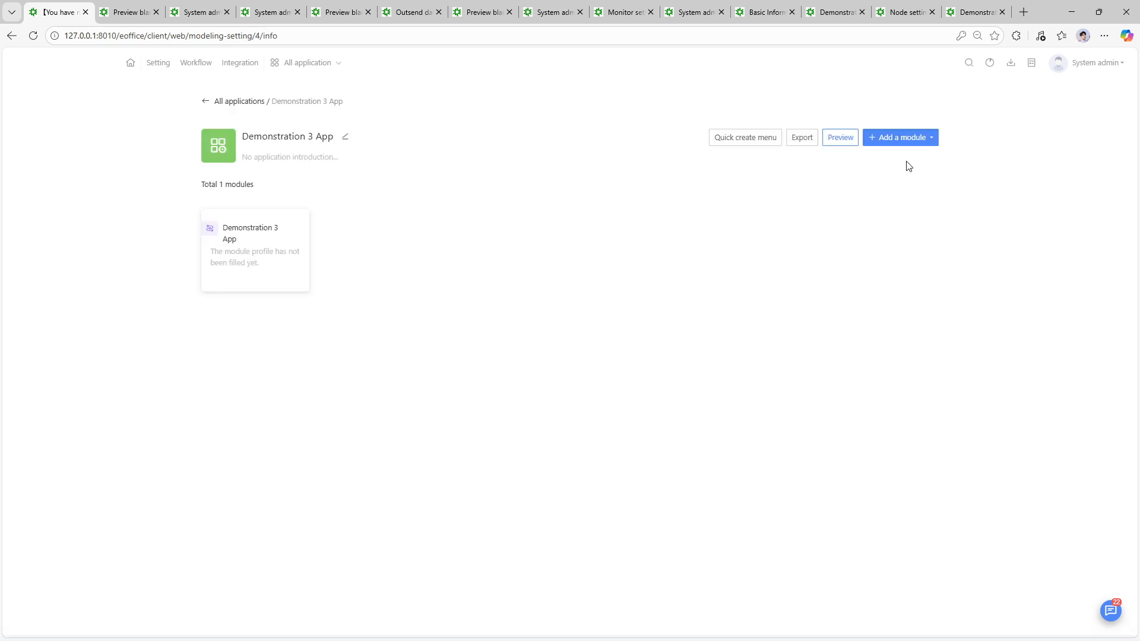
{"action": "left_click", "coordinate": [746, 140]}
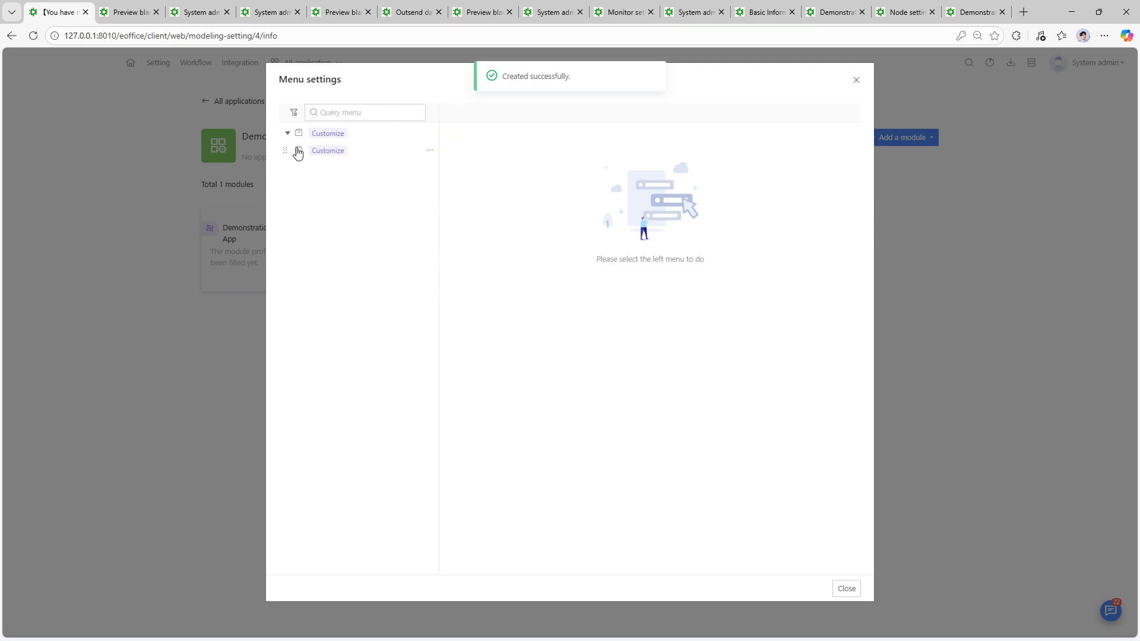
- Name the new child menu 'Demonstration 3 listing'
{"action": "left_click", "coordinate": [391, 153]}
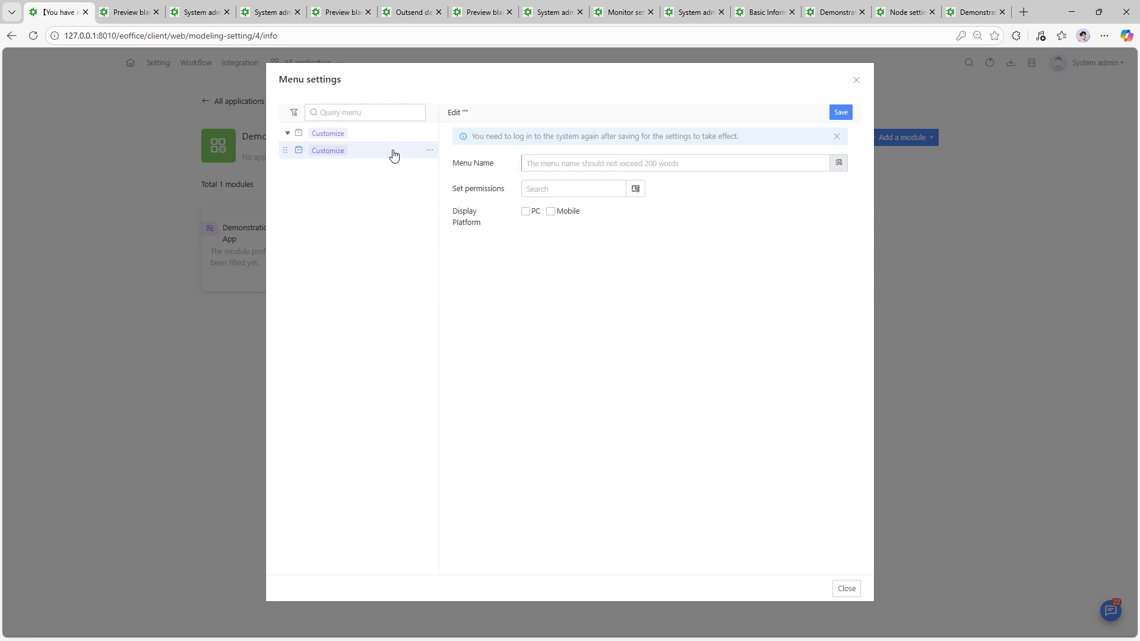
{"action": "left_click", "coordinate": [598, 163]}
{"action": "type", "text": "Demonstration"}
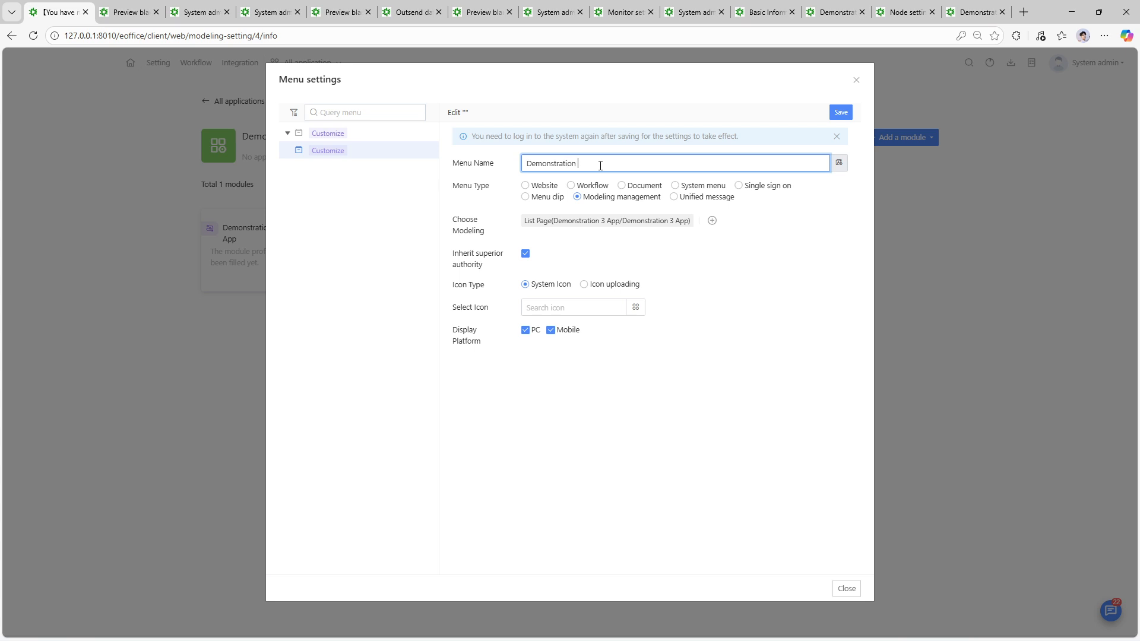
{"action": "type", "text": "listing"}
{"action": "key", "text": "Return"}
- Give the menu the Hi icon, save the menu settings and close the window
{"action": "left_click", "coordinate": [634, 307]}
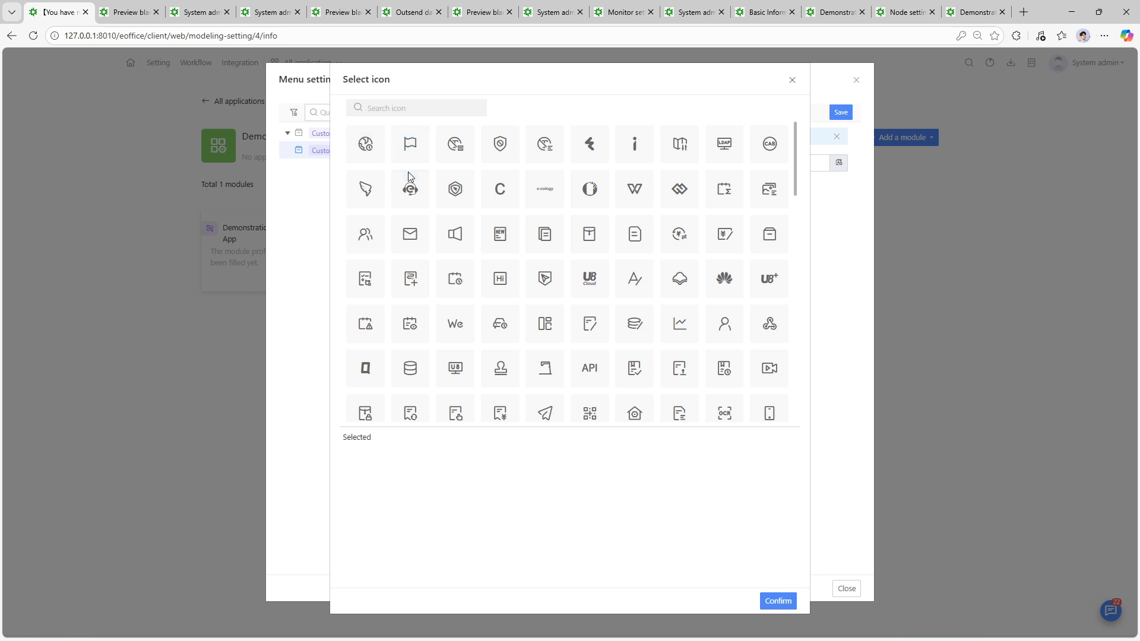
{"action": "left_click", "coordinate": [410, 234]}
{"action": "left_click", "coordinate": [365, 234]}
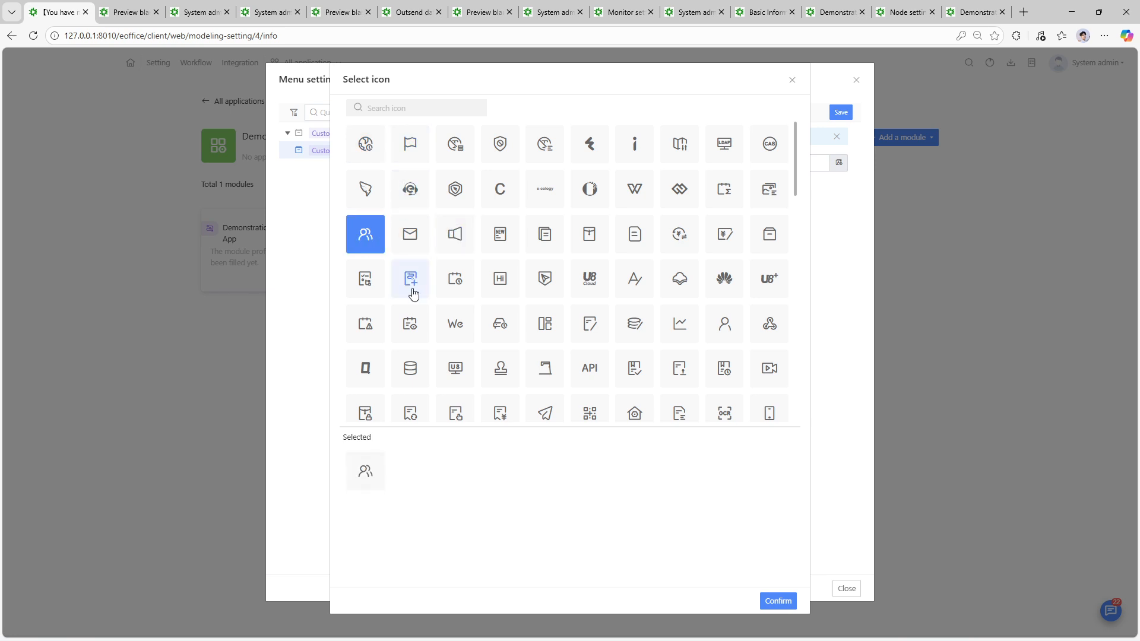
{"action": "left_click", "coordinate": [500, 282]}
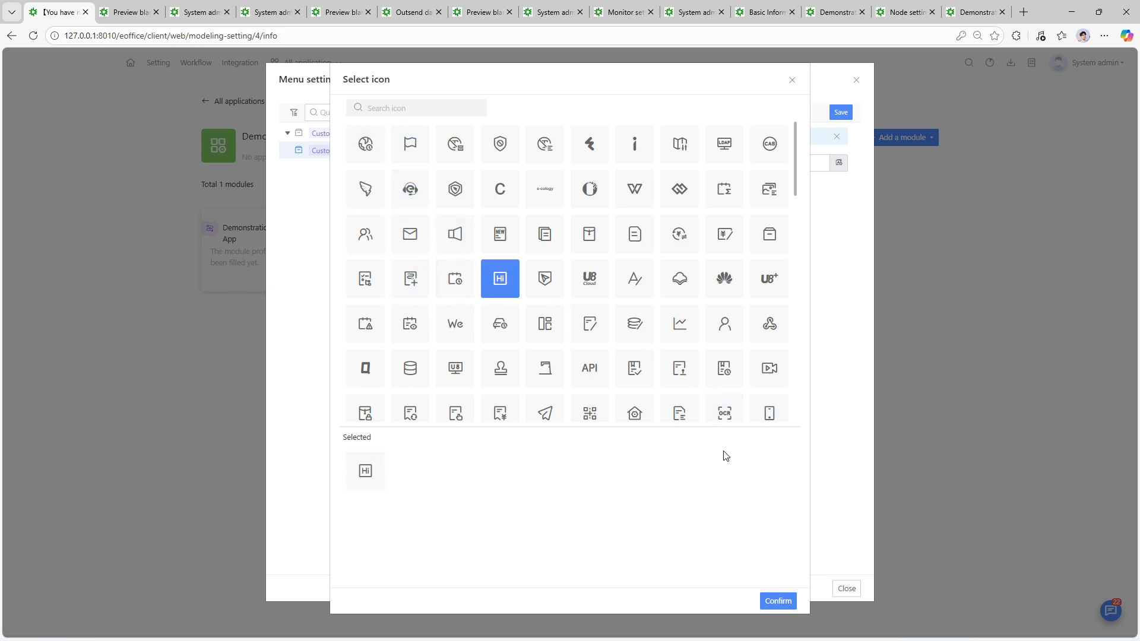
{"action": "left_click", "coordinate": [774, 596]}
{"action": "left_click", "coordinate": [840, 111]}
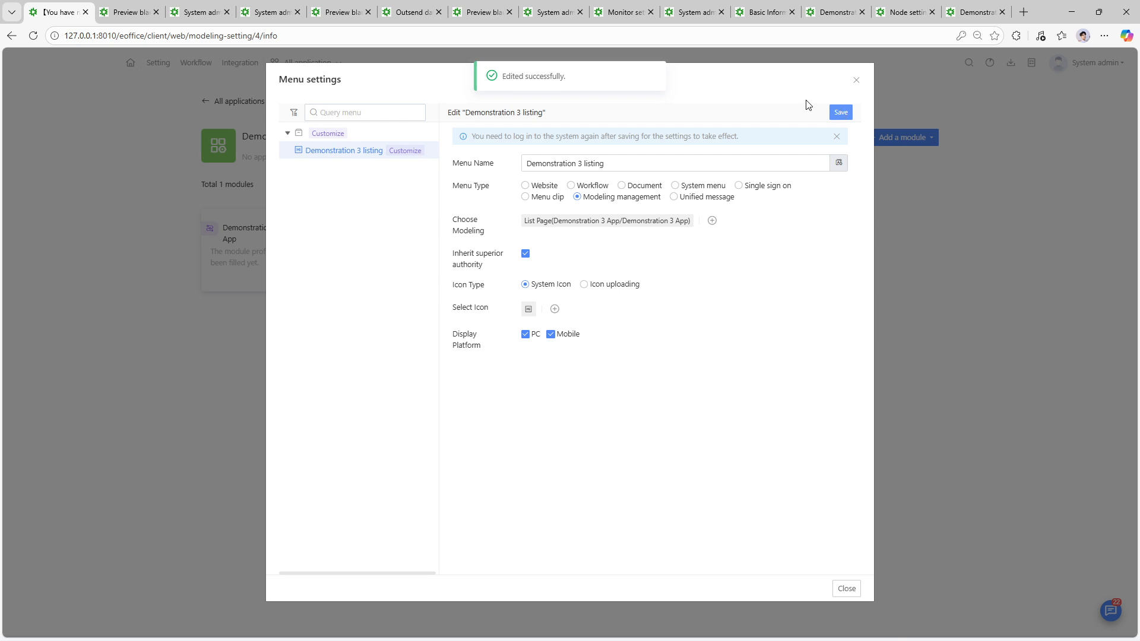
{"action": "left_click", "coordinate": [856, 80]}
{"action": "mouse_move", "coordinate": [303, 65]}
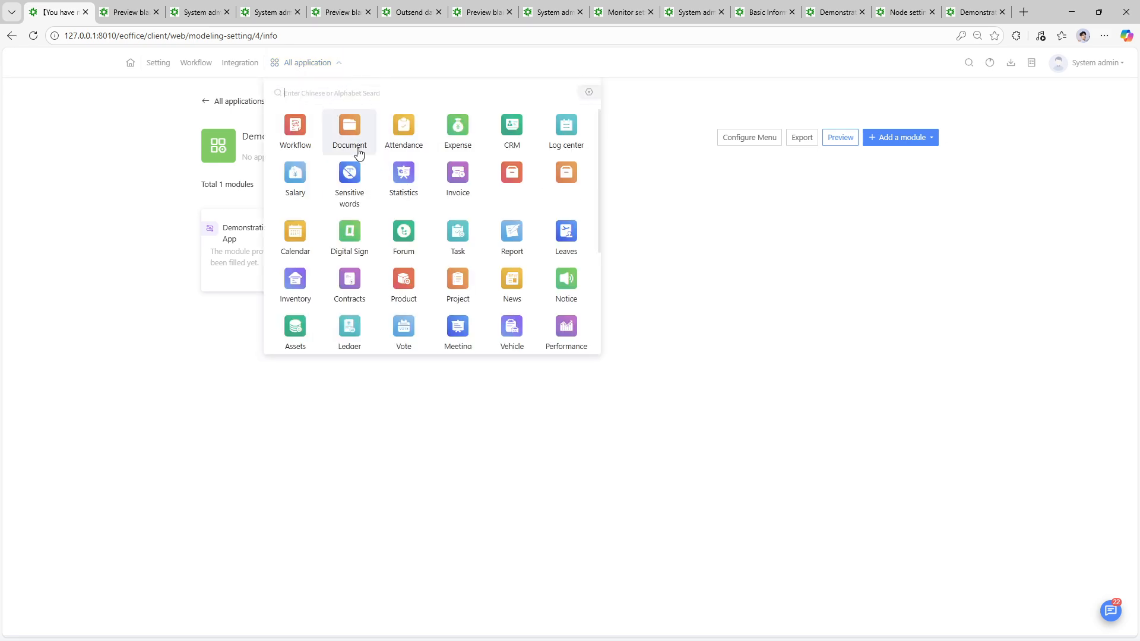
- Log out from the System admin menu and log back in with the verification code
{"action": "scroll", "coordinate": [424, 174], "scroll_direction": "down", "scroll_amount": 3}
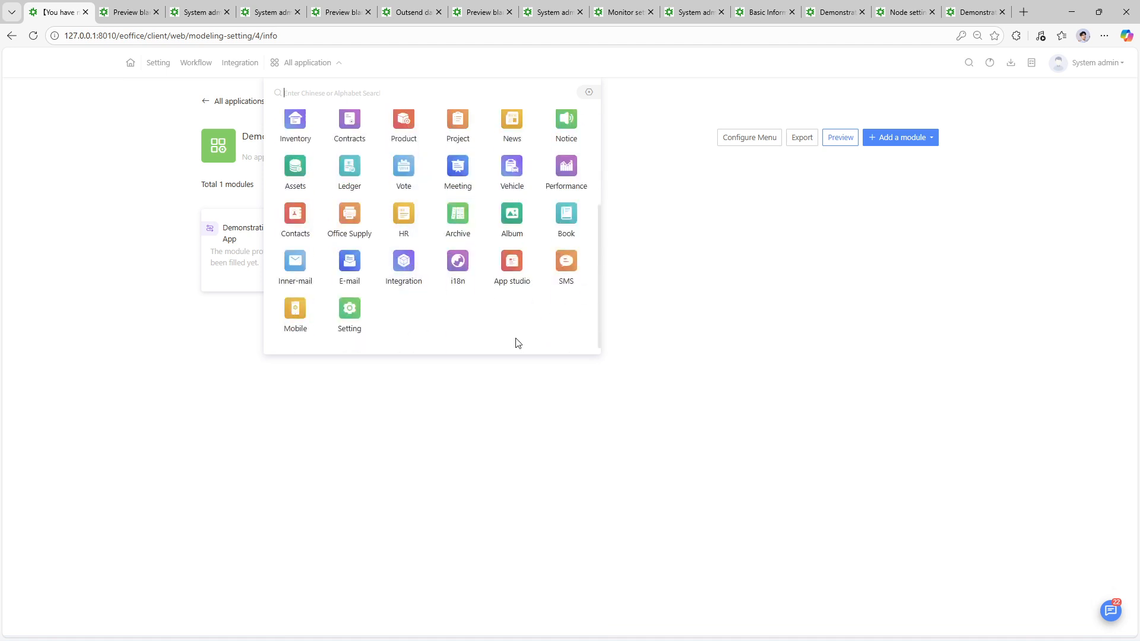
{"action": "scroll", "coordinate": [552, 335], "scroll_direction": "up", "scroll_amount": 3}
{"action": "mouse_move", "coordinate": [1107, 79]}
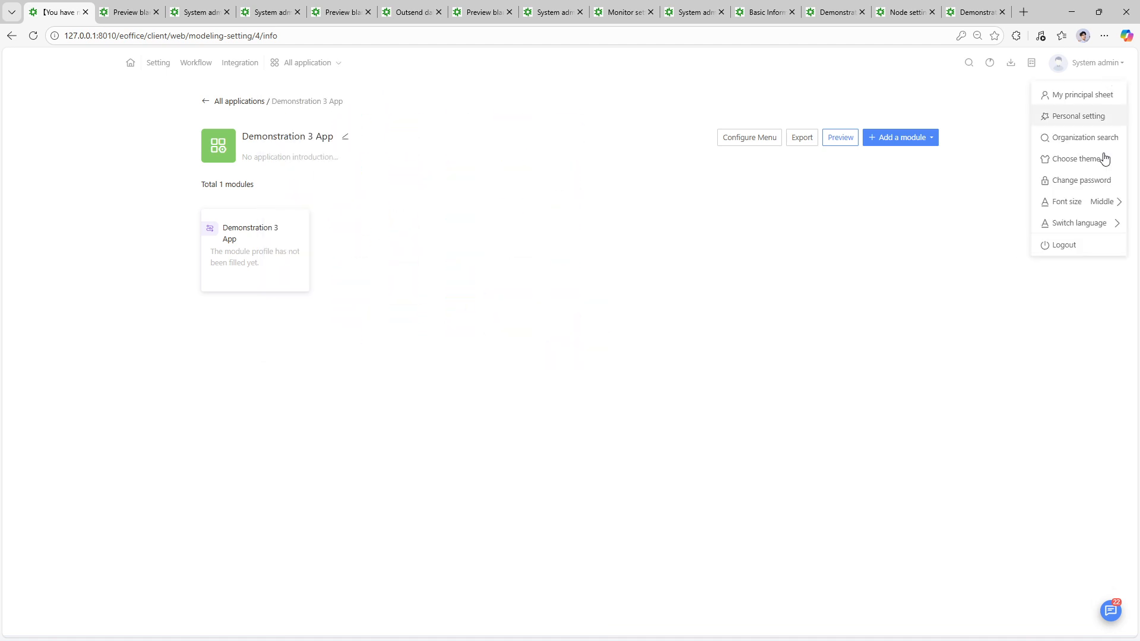
{"action": "left_click", "coordinate": [1100, 244]}
{"action": "left_click", "coordinate": [644, 144]}
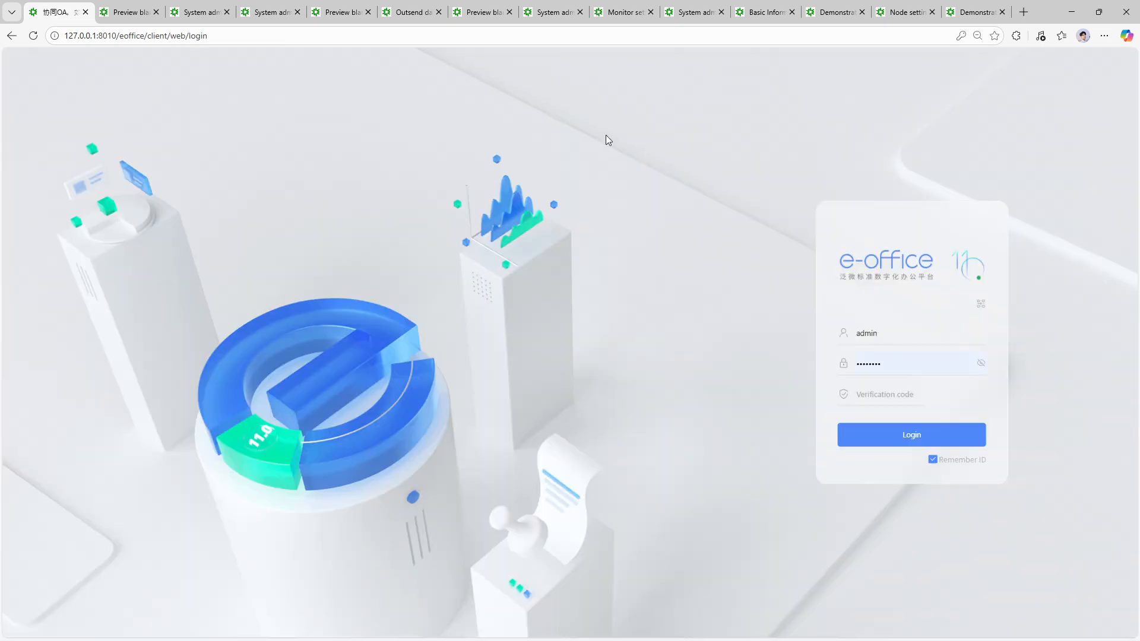
{"action": "left_click", "coordinate": [904, 393]}
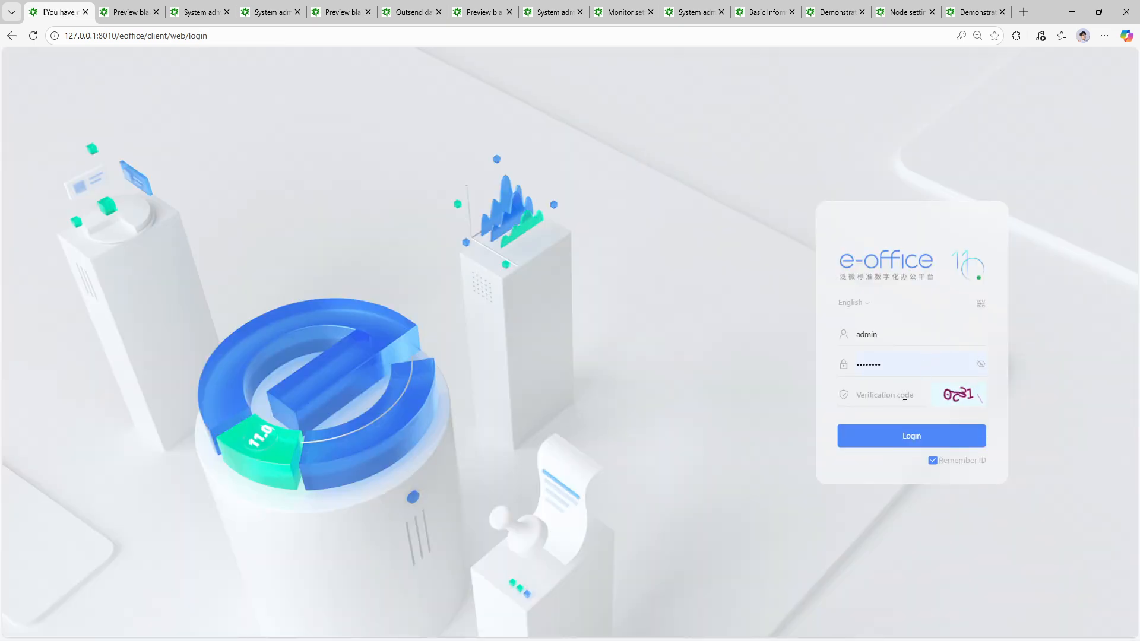
{"action": "type", "text": "0c31"}
{"action": "key", "text": "Return"}
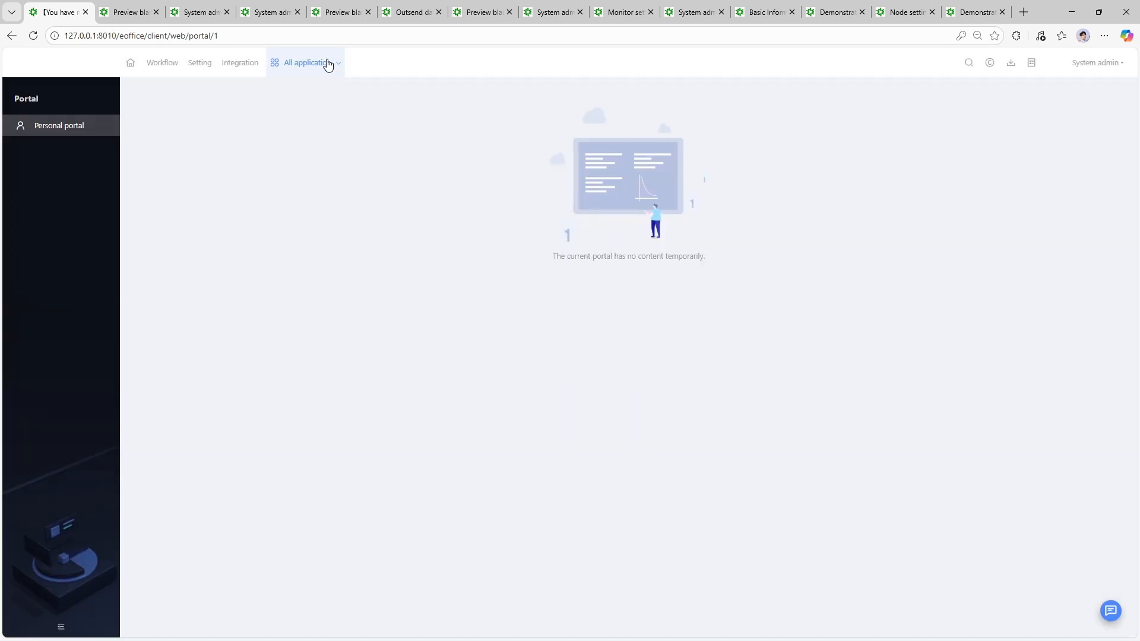
- Open the Demonstration 3 listing app to check its two workflow records, then go to Setting
{"action": "left_click", "coordinate": [328, 69]}
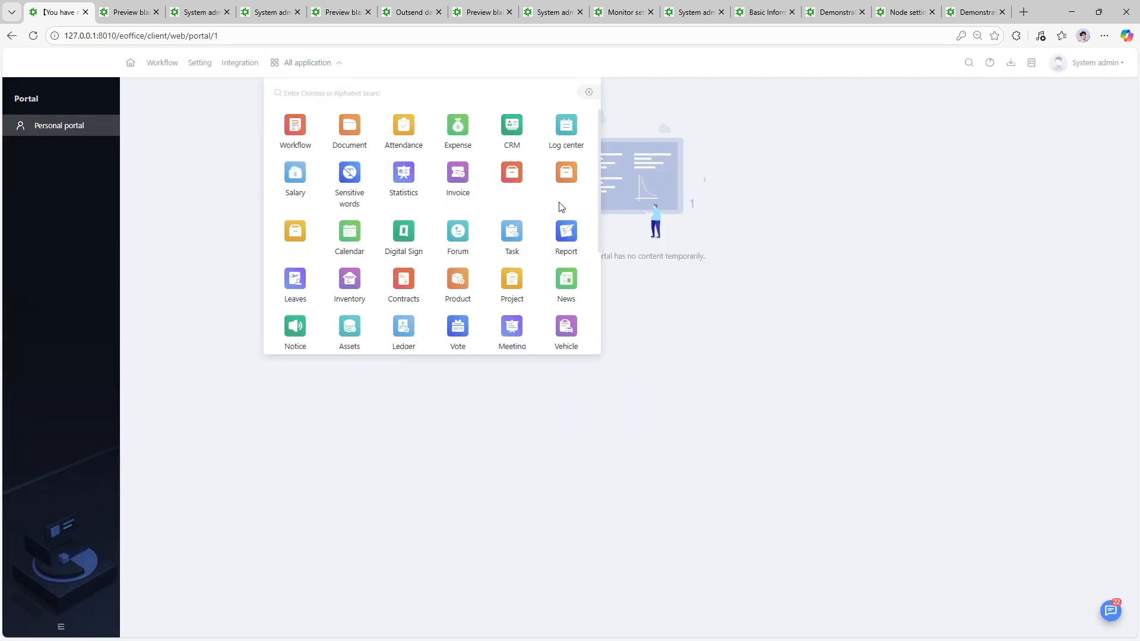
{"action": "left_click", "coordinate": [295, 237]}
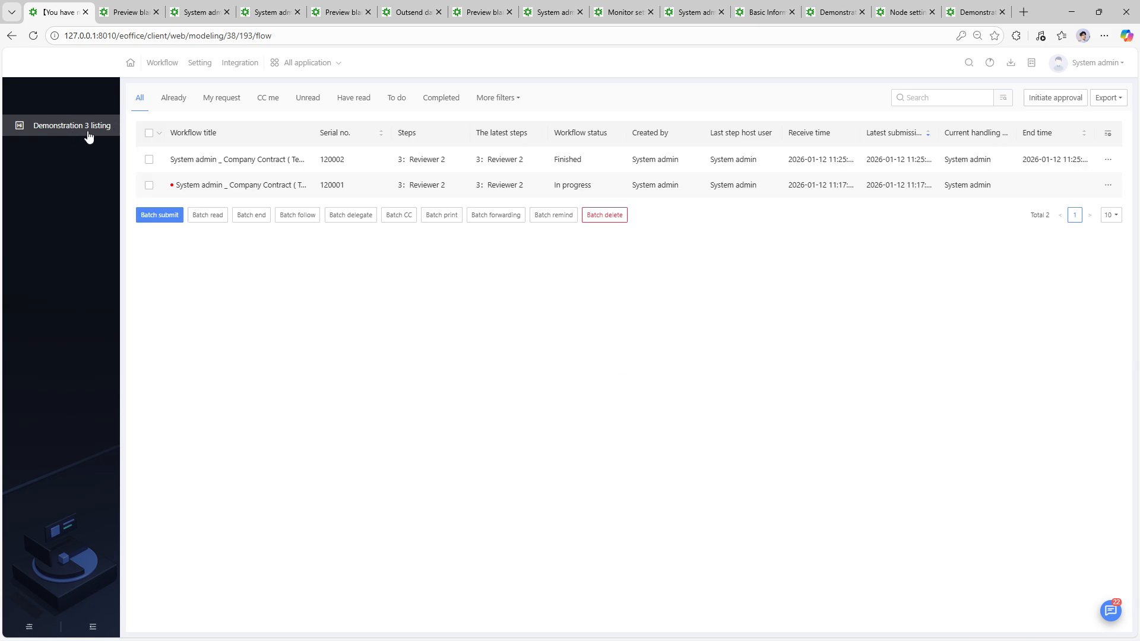
{"action": "left_click", "coordinate": [303, 62]}
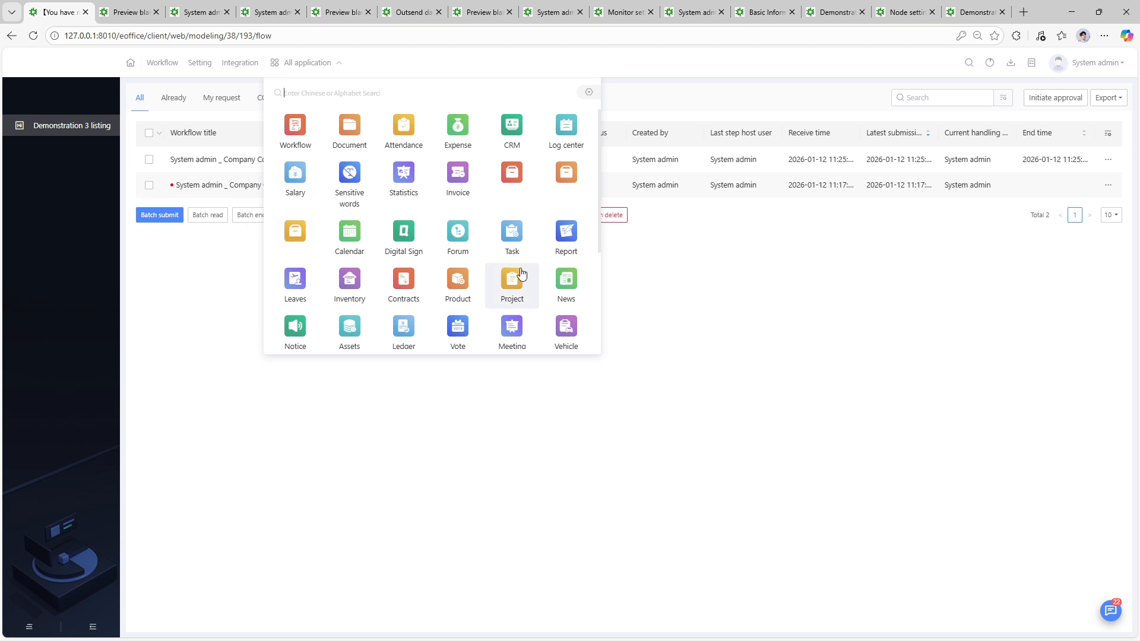
{"action": "scroll", "coordinate": [512, 279], "scroll_direction": "down", "scroll_amount": 3}
{"action": "left_click", "coordinate": [392, 305]}
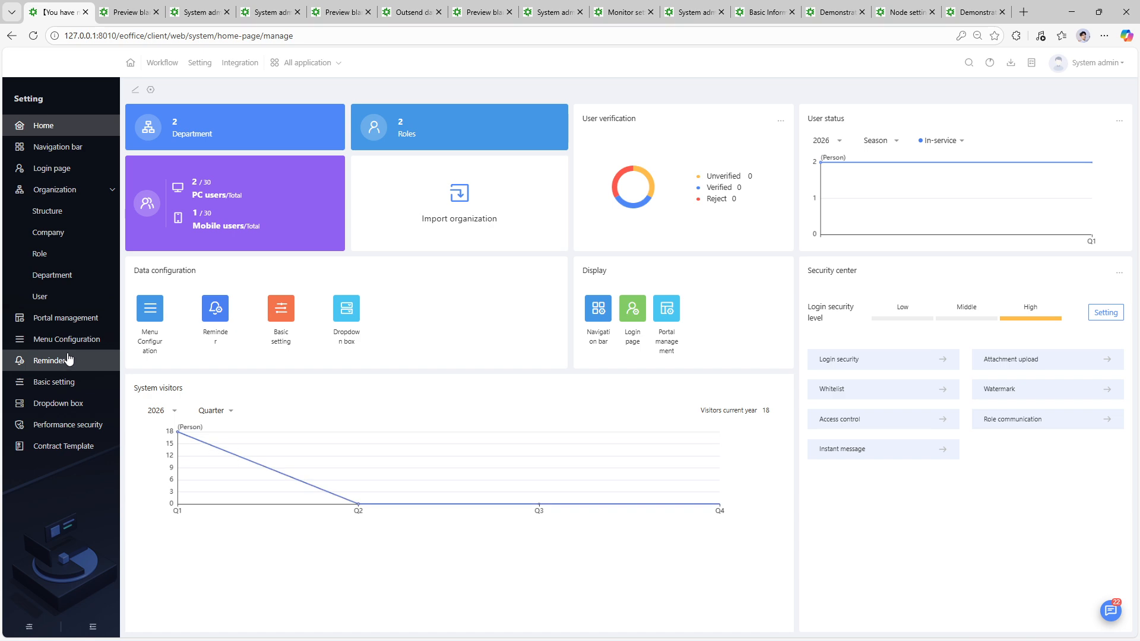
- In Menu Configuration, name the third Customize group 'Demonstration 3 listing' and save it
{"action": "left_click", "coordinate": [68, 346]}
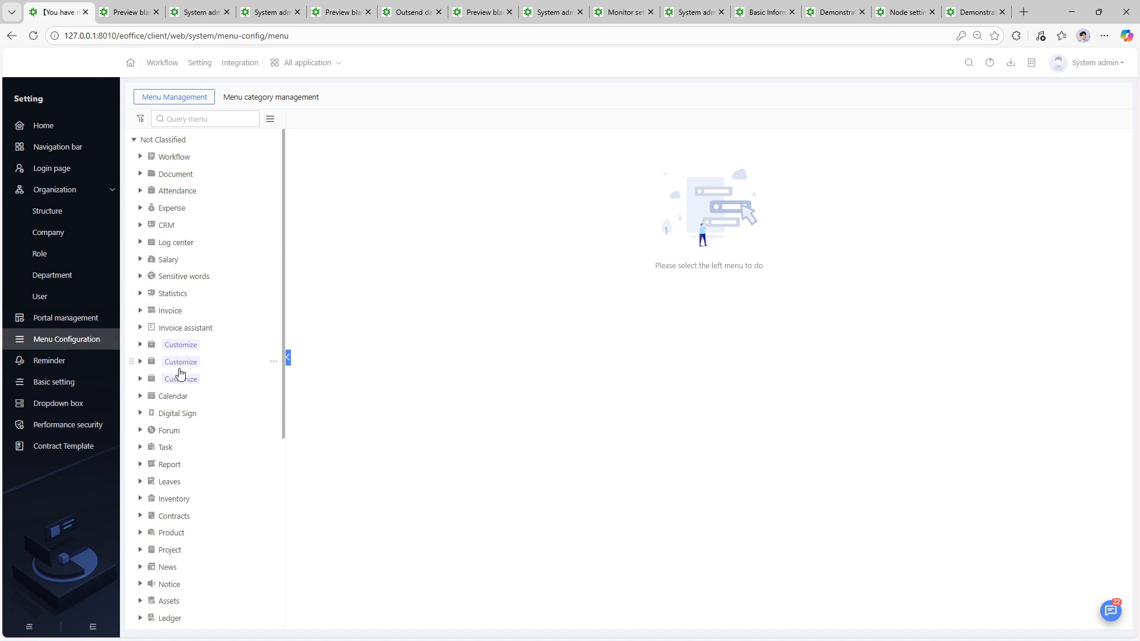
{"action": "left_click", "coordinate": [175, 379]}
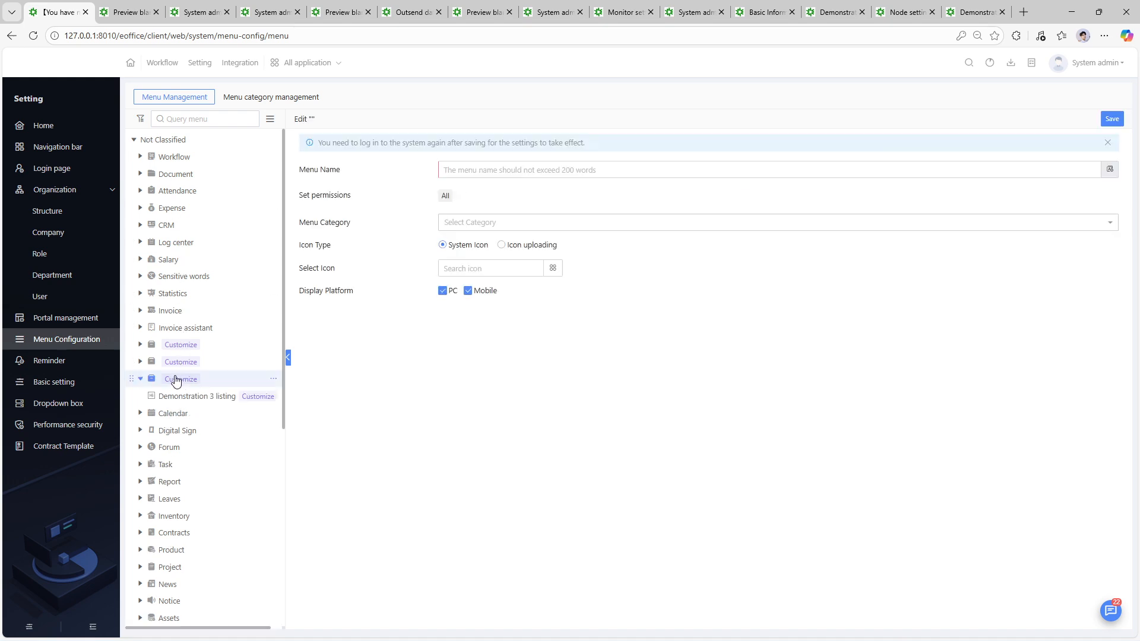
{"action": "left_click", "coordinate": [174, 362]}
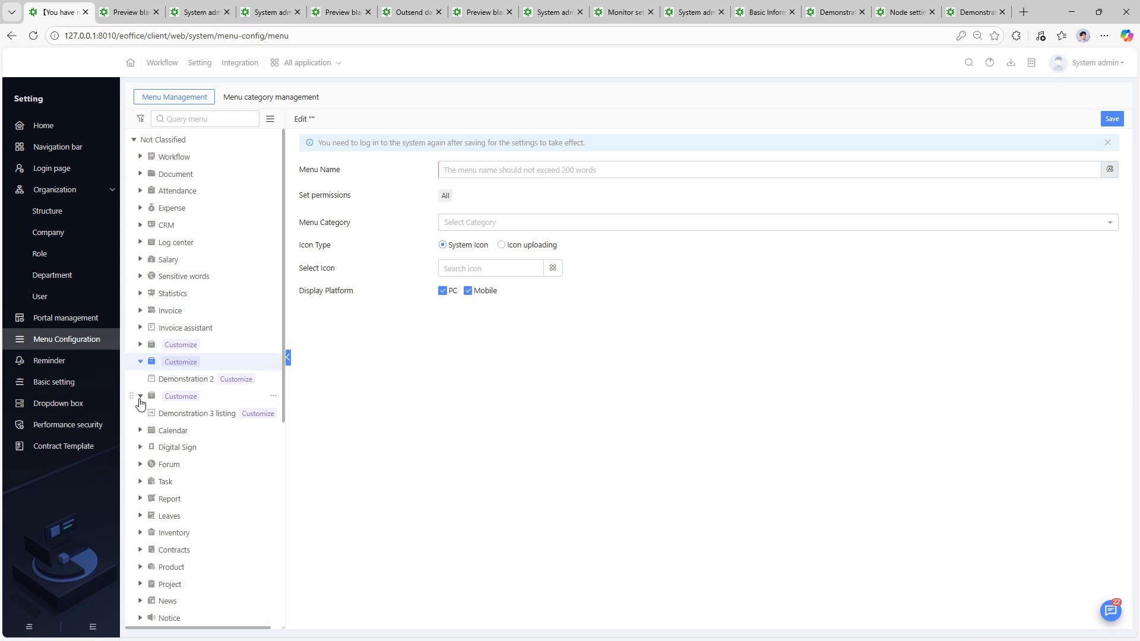
{"action": "left_click", "coordinate": [159, 413]}
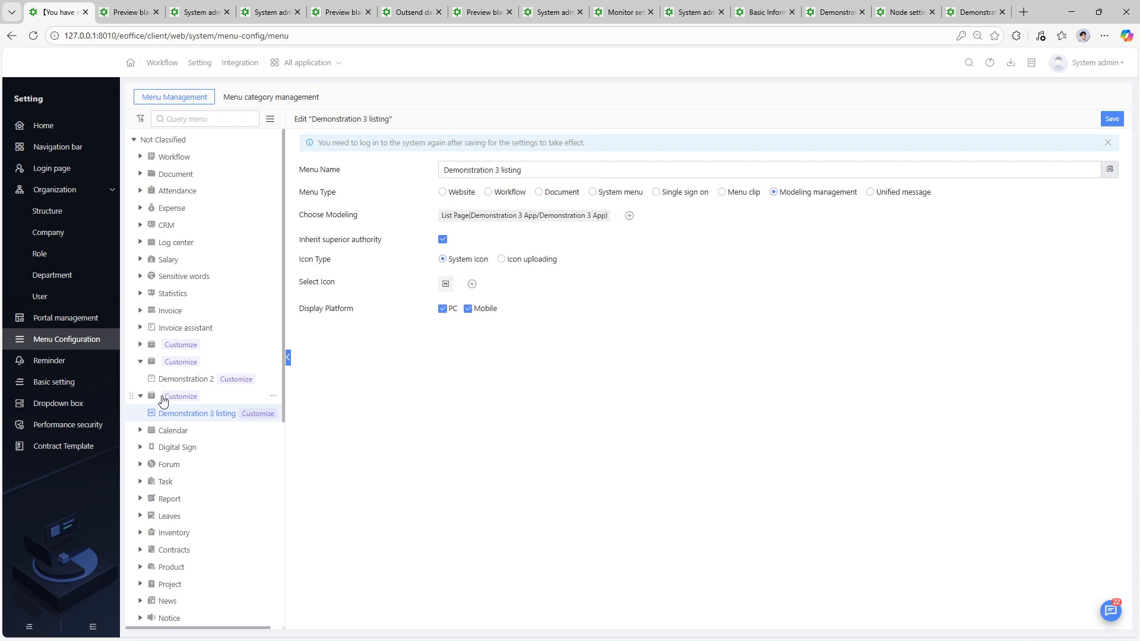
{"action": "left_click", "coordinate": [162, 397]}
{"action": "left_click", "coordinate": [503, 171]}
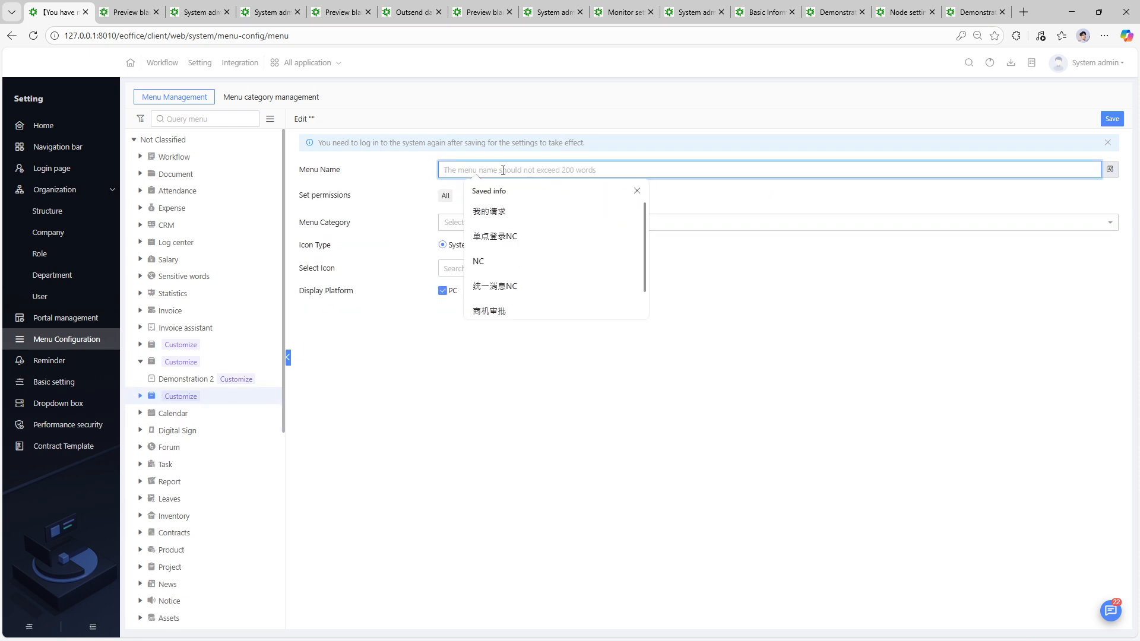
{"action": "type", "text": "Demonstration 3 listing"}
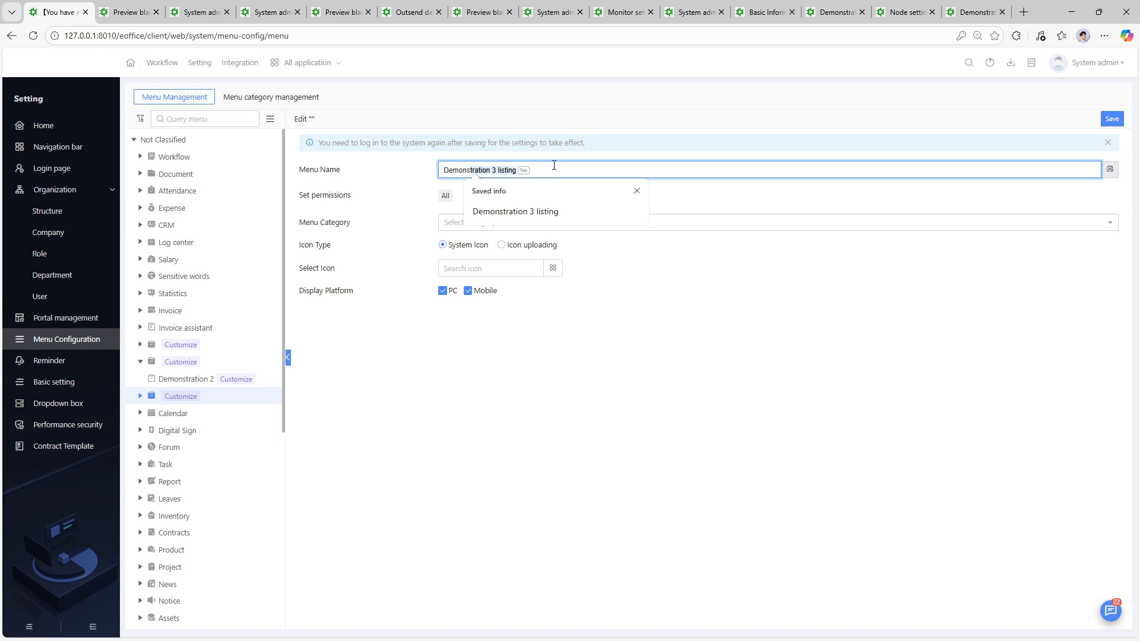
{"action": "left_click", "coordinate": [550, 222]}
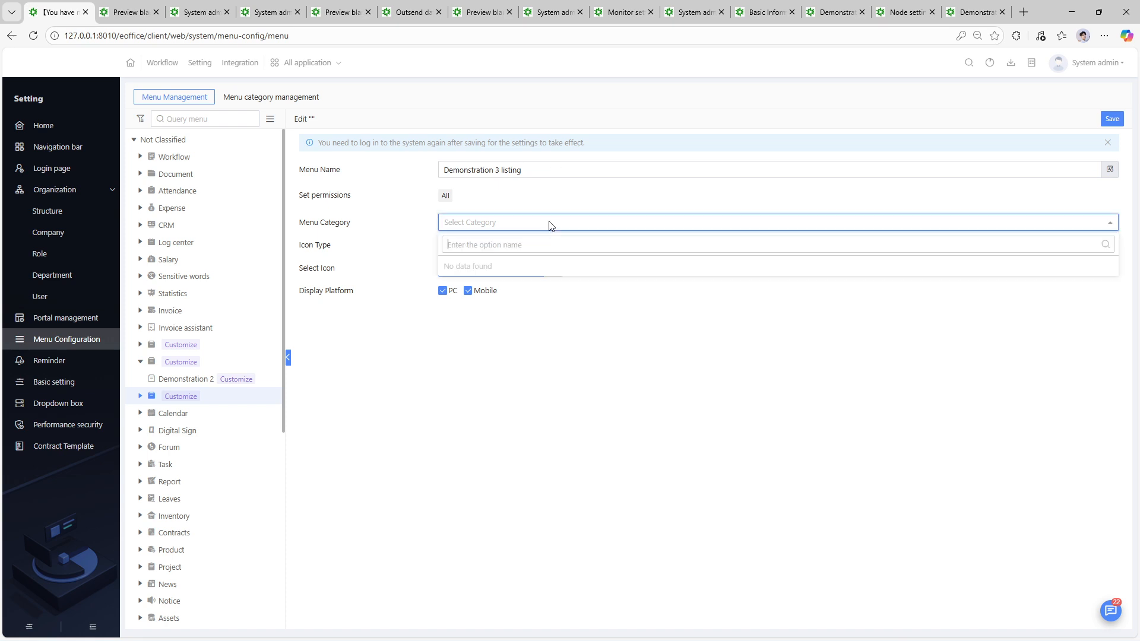
{"action": "left_click", "coordinate": [549, 224]}
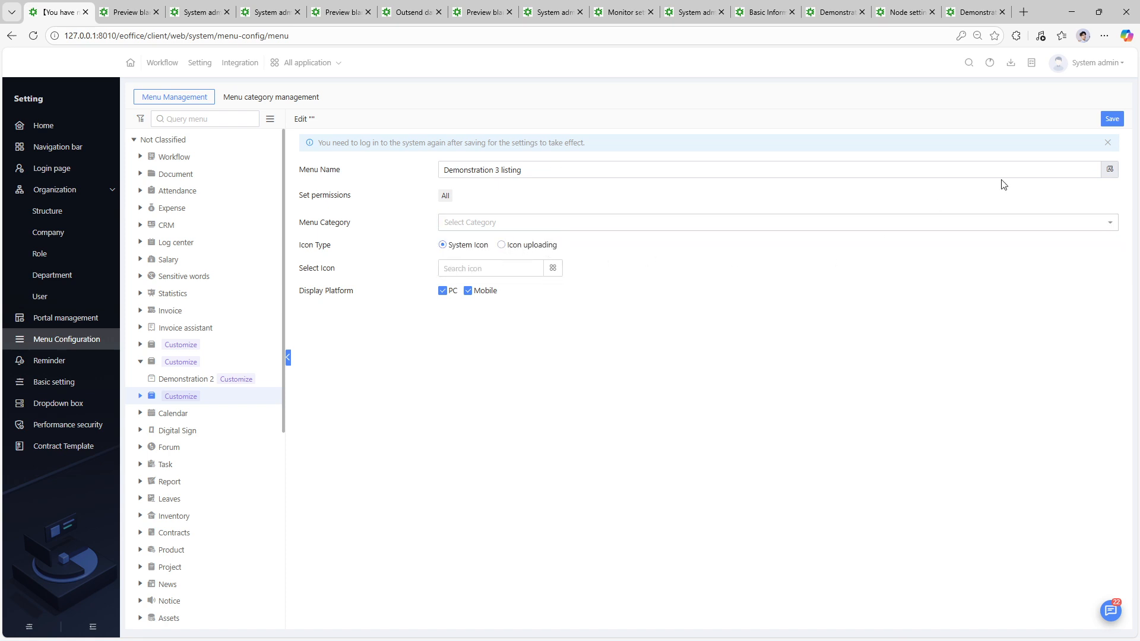
{"action": "left_click", "coordinate": [1111, 121]}
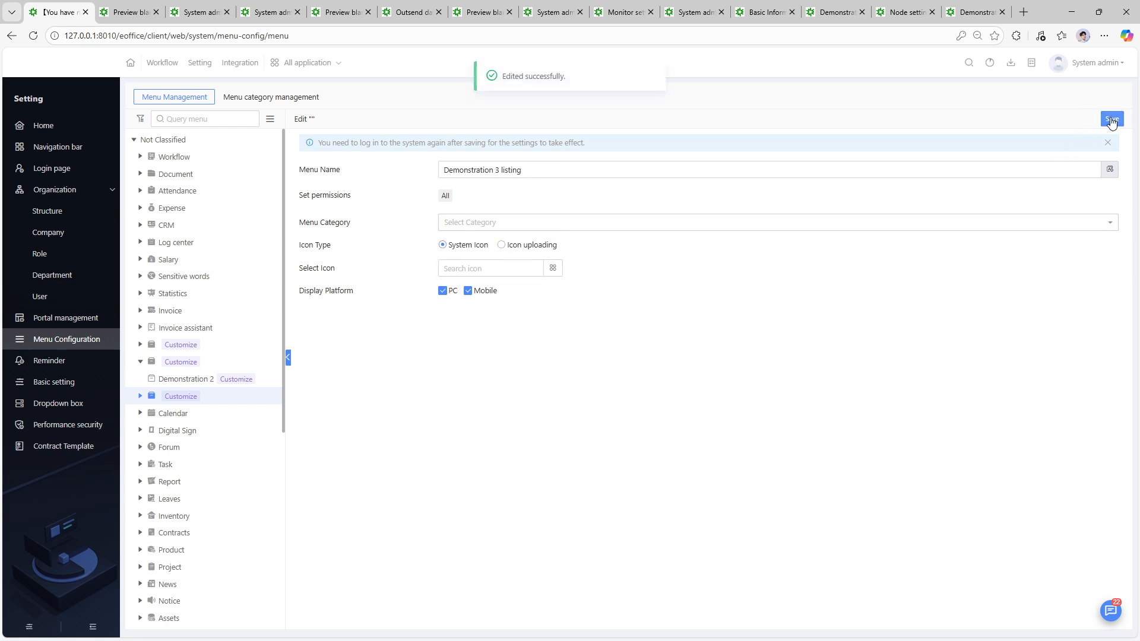
- Choose Logout from the System admin menu
{"action": "left_click", "coordinate": [331, 66]}
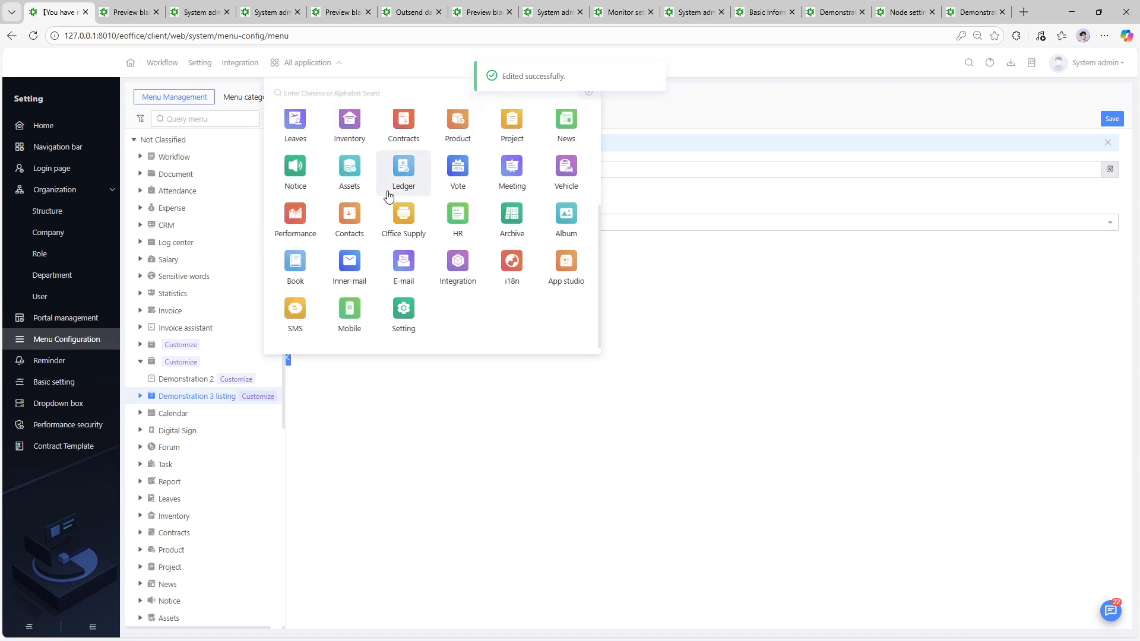
{"action": "scroll", "coordinate": [394, 186], "scroll_direction": "up", "scroll_amount": 3}
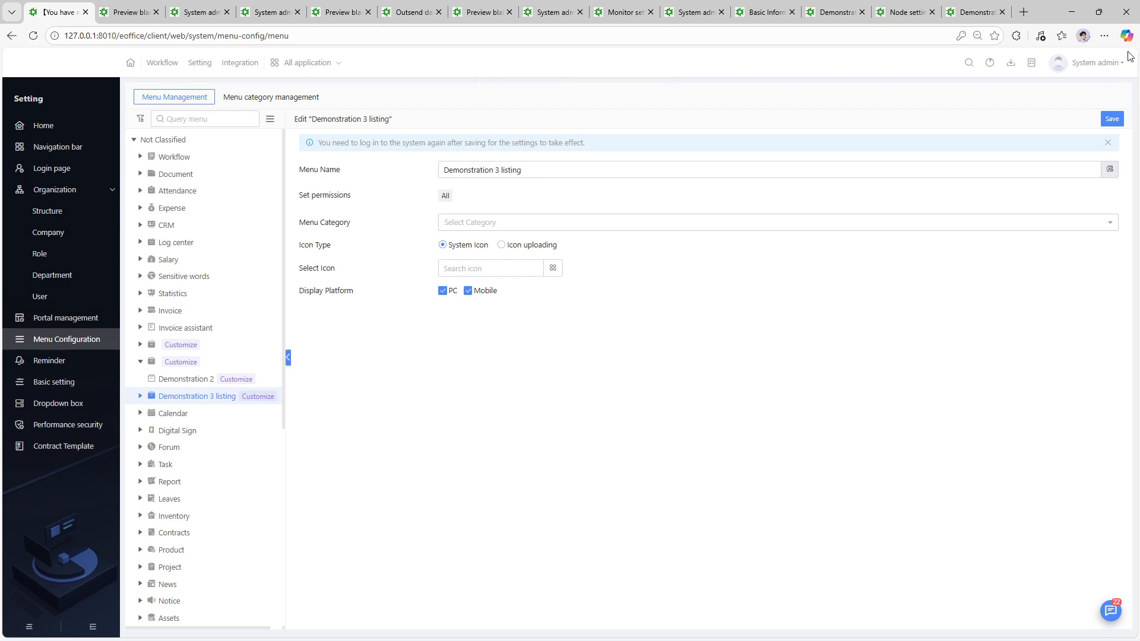
{"action": "mouse_move", "coordinate": [1113, 62]}
{"action": "left_click", "coordinate": [1080, 247]}
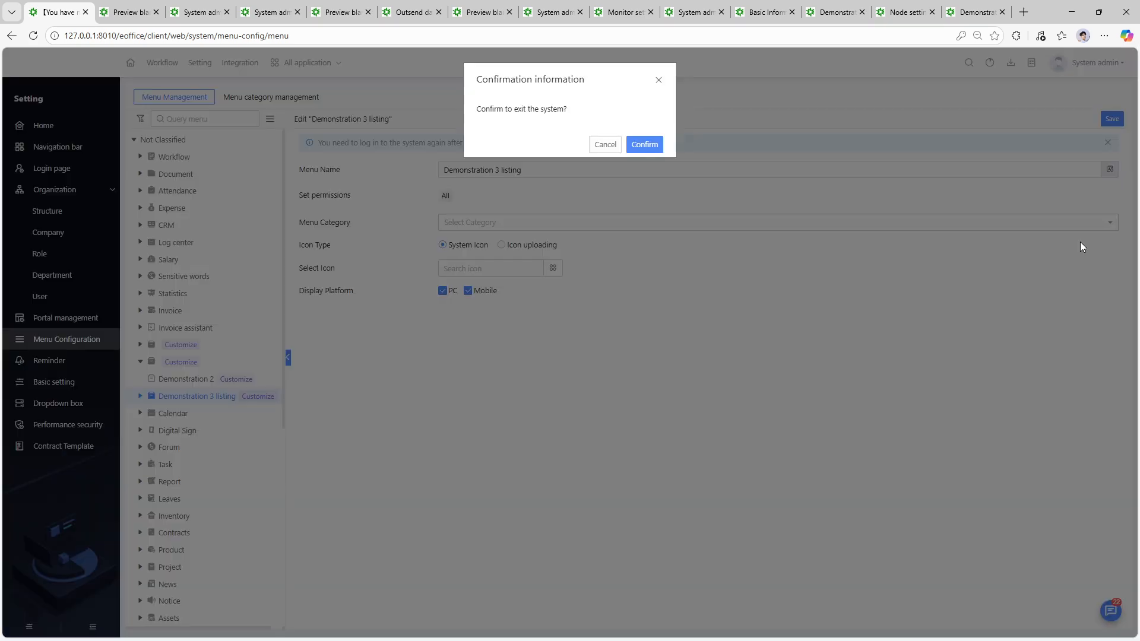
- Confirm logout, sign back in with the verification code, and bring up the All application list
{"action": "left_click", "coordinate": [651, 145]}
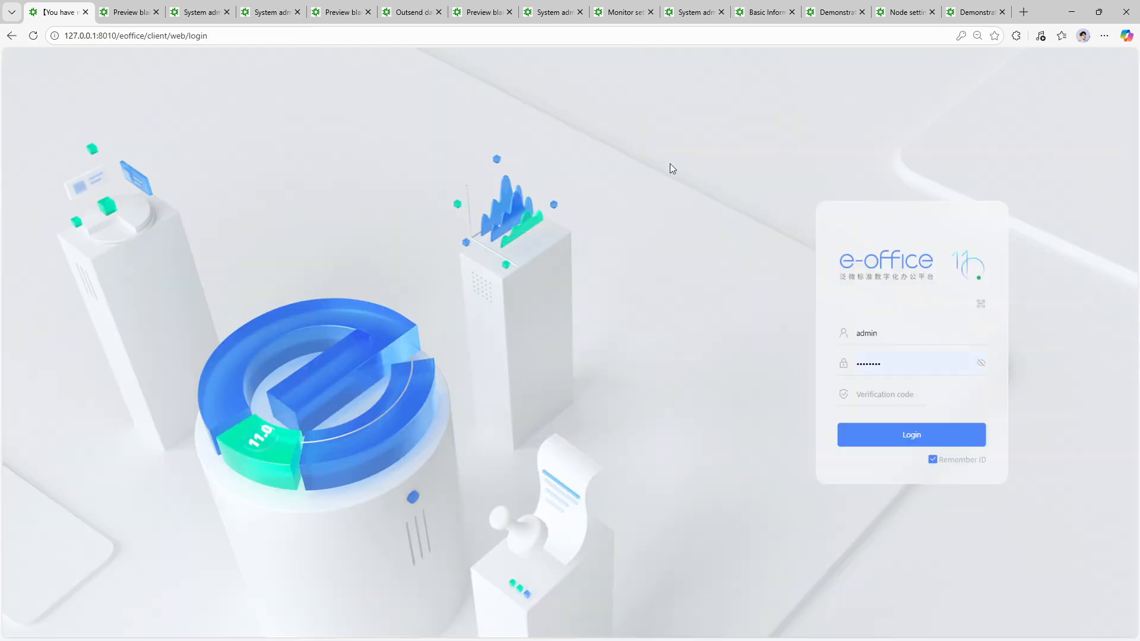
{"action": "left_click", "coordinate": [915, 394]}
{"action": "type", "text": "0"}
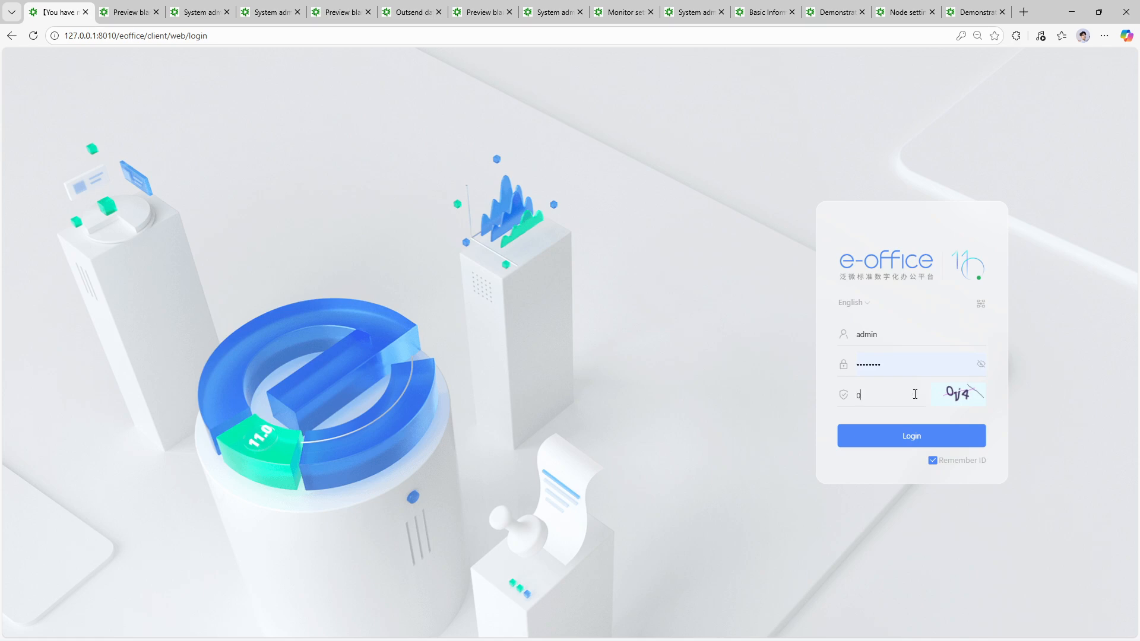
{"action": "type", "text": "1j4"}
{"action": "key", "text": "Return"}
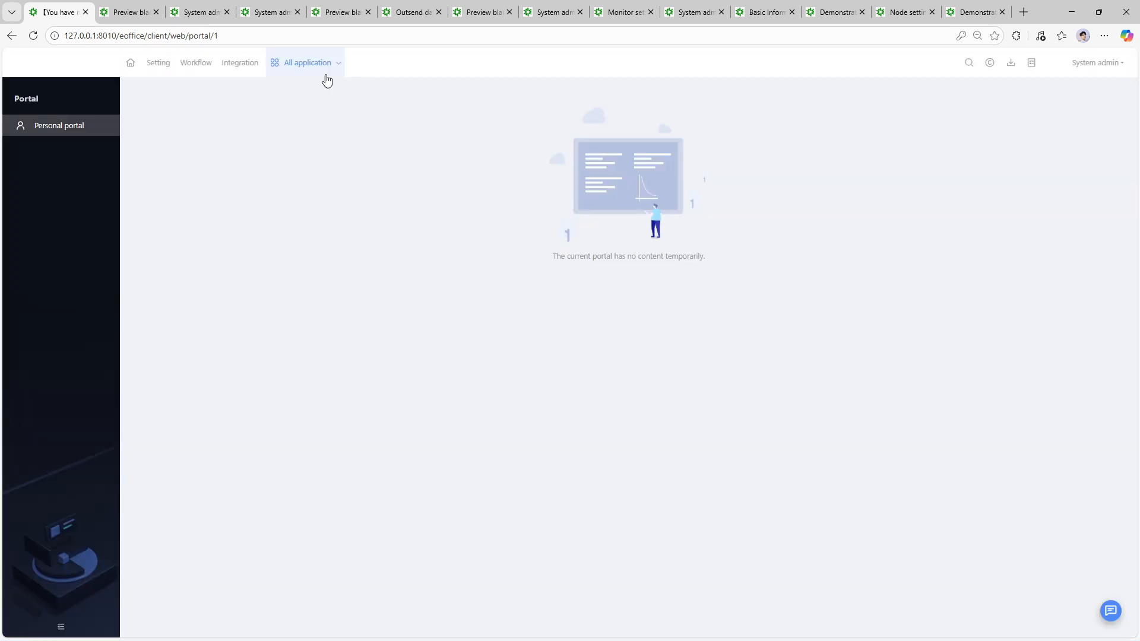
{"action": "mouse_move", "coordinate": [308, 76]}
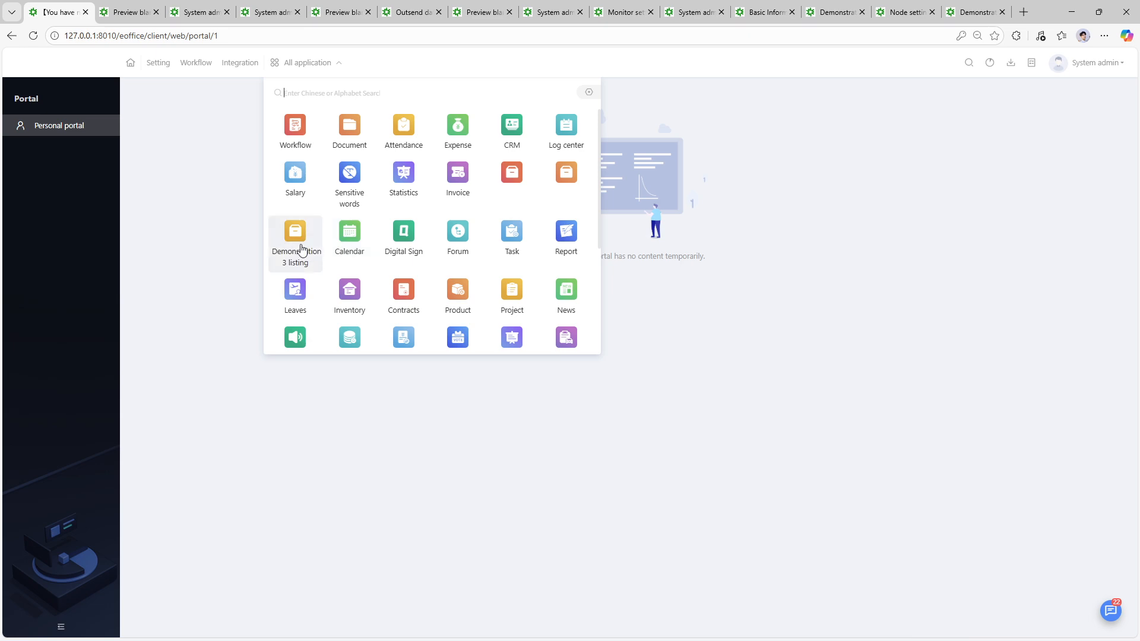